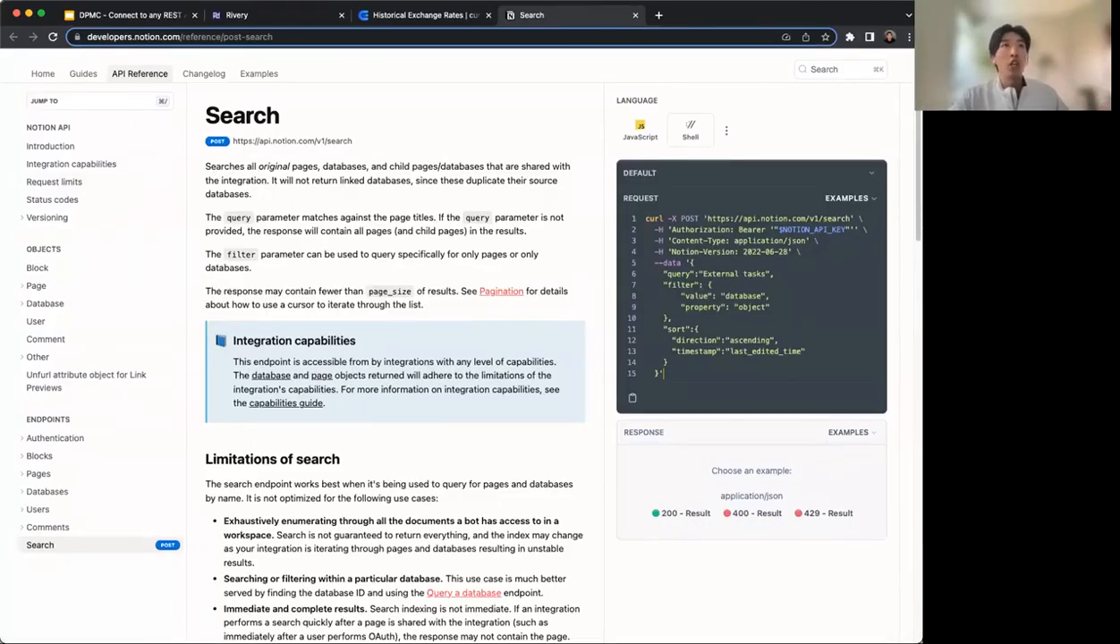
Bring the Notion Reading List page into the browser window and look through its table columns.
key("super+Tab")
left_click_drag(614, 61, 651, 19)
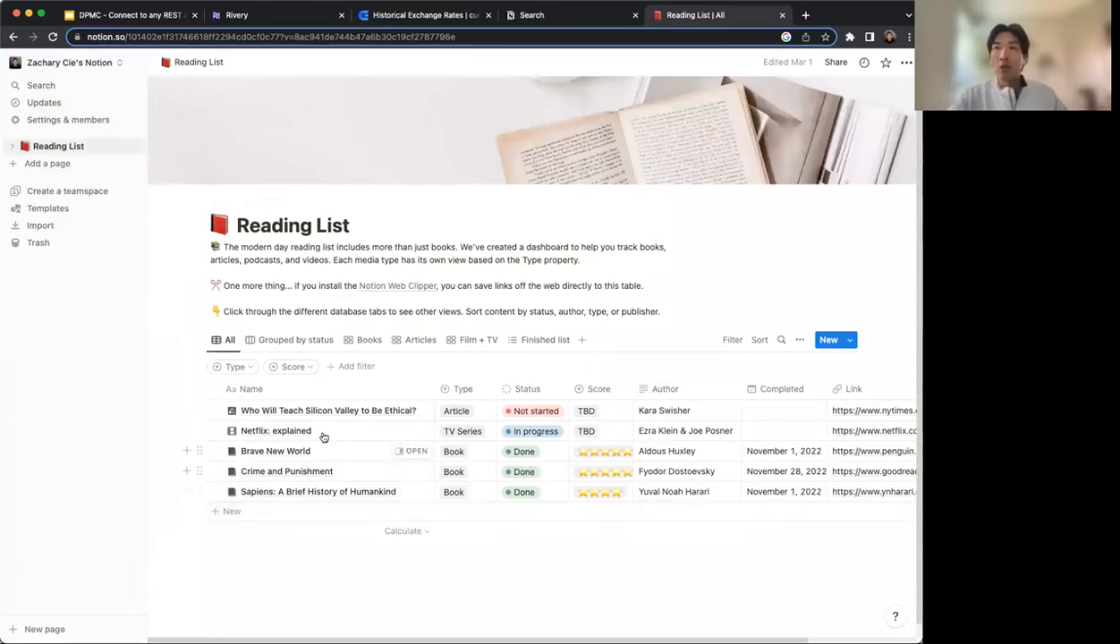
scroll(407, 434, "right", 3)
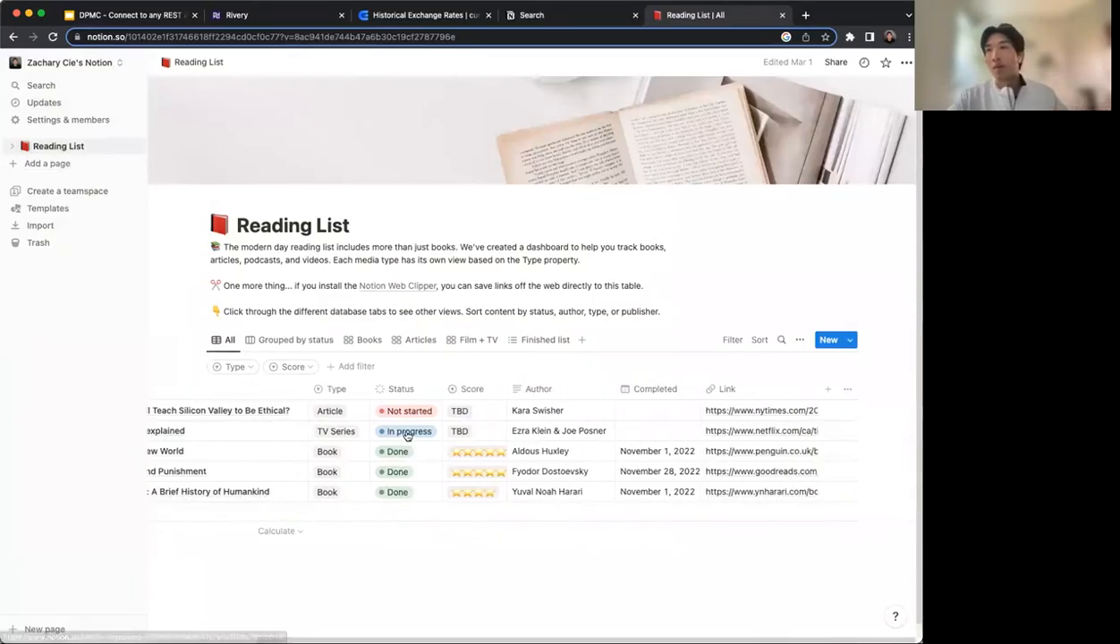
scroll(398, 431, "left", 3)
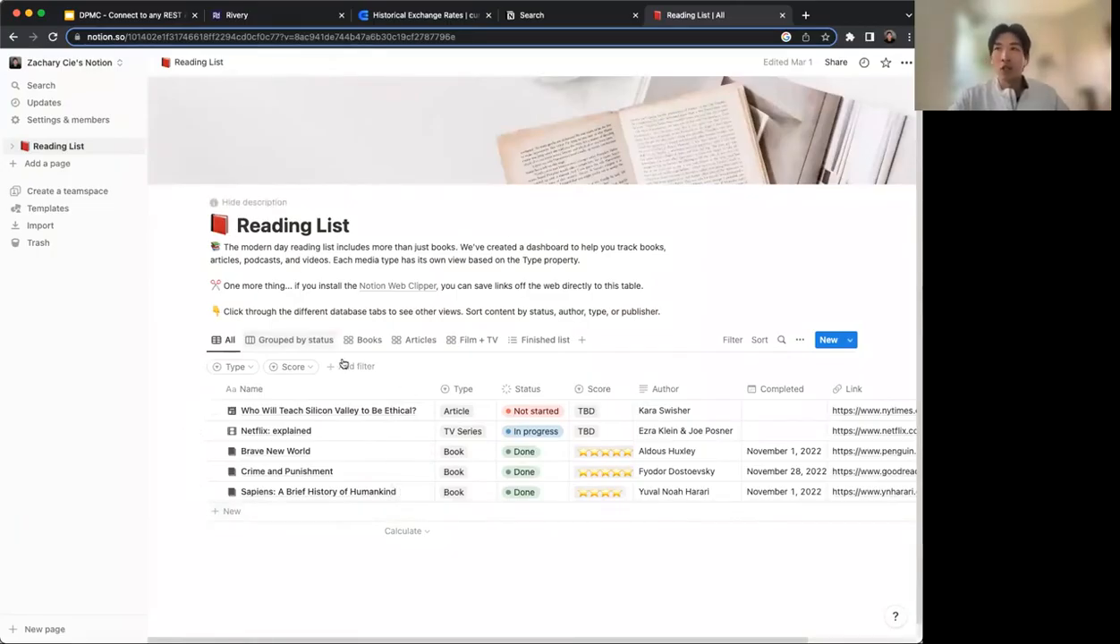
scroll(541, 344, "down", 1)
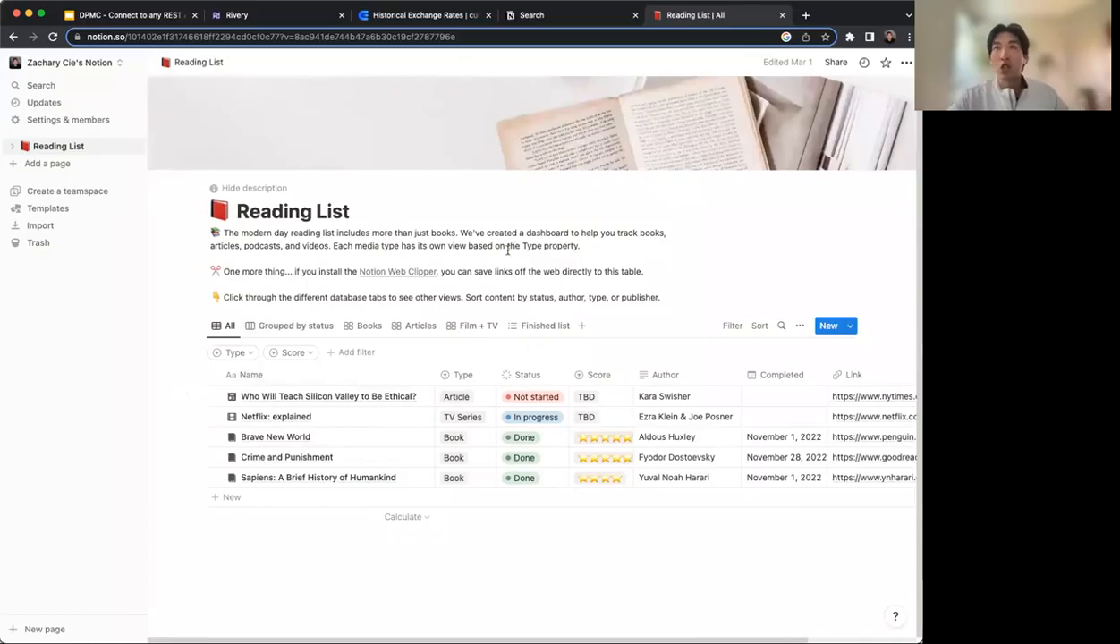
Examine the data body in the Search endpoint's example request and compare it with the Reading List database.
left_click_drag(579, 18, 637, 17)
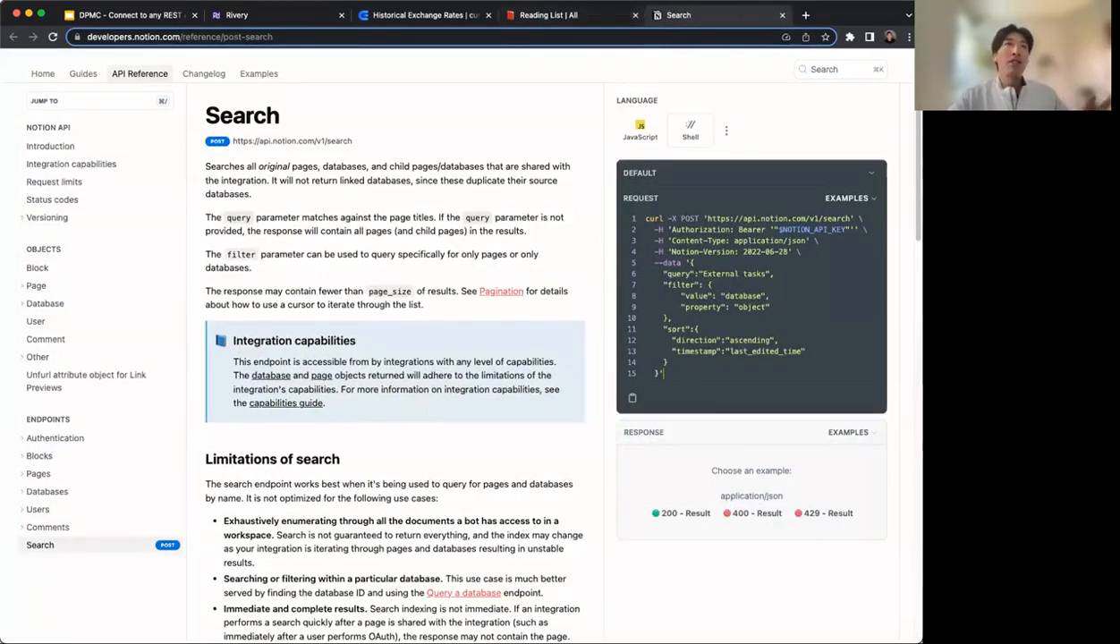
scroll(286, 166, "up", 1)
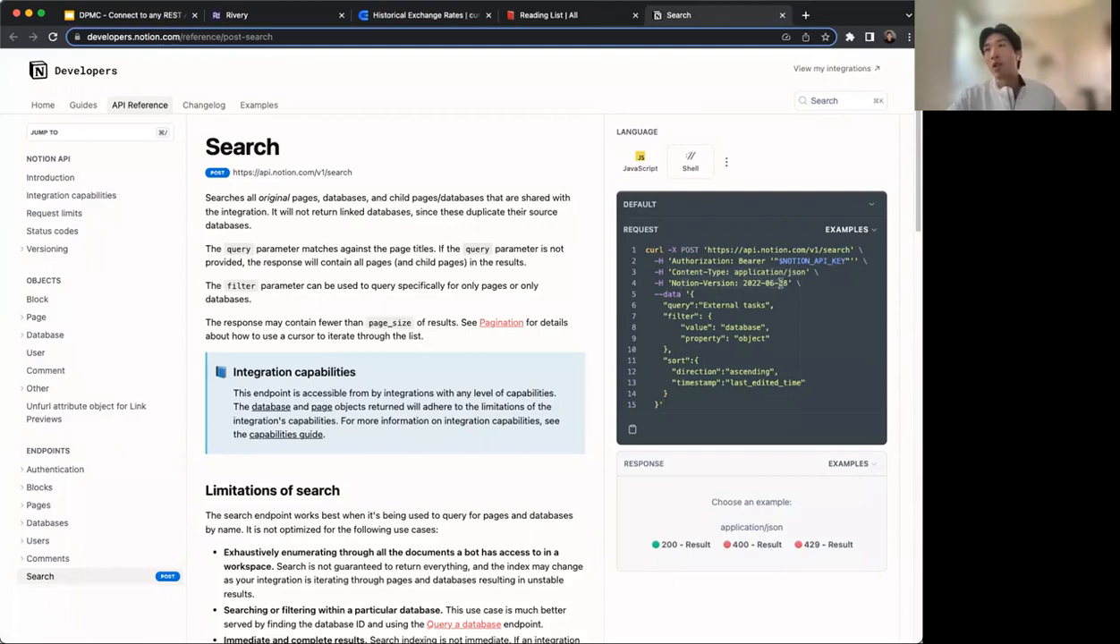
left_click_drag(673, 288, 659, 405)
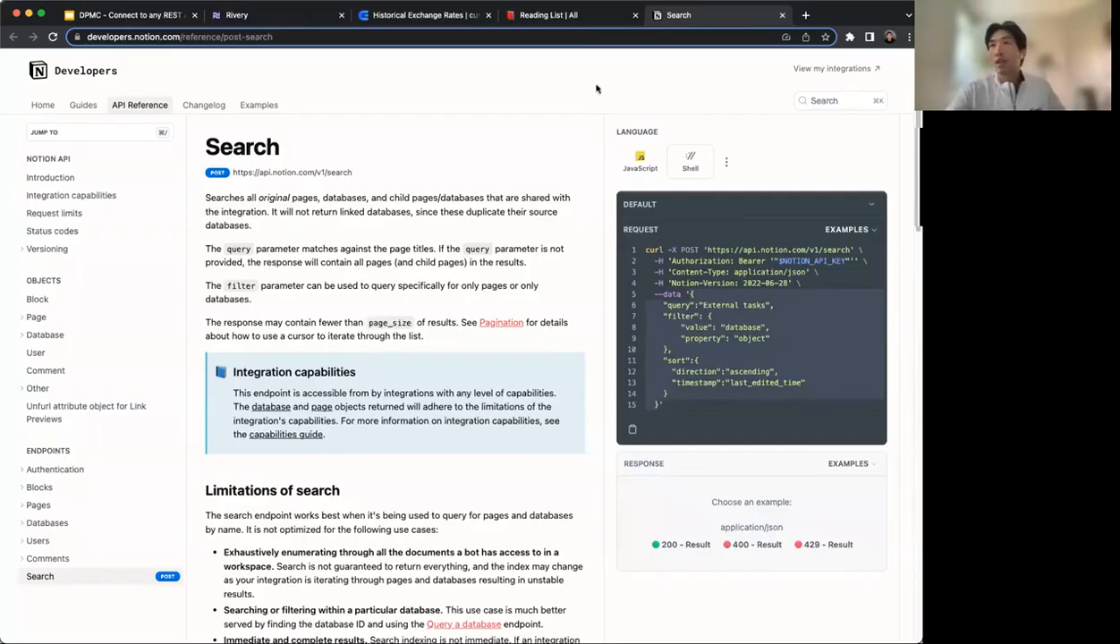
left_click(527, 20)
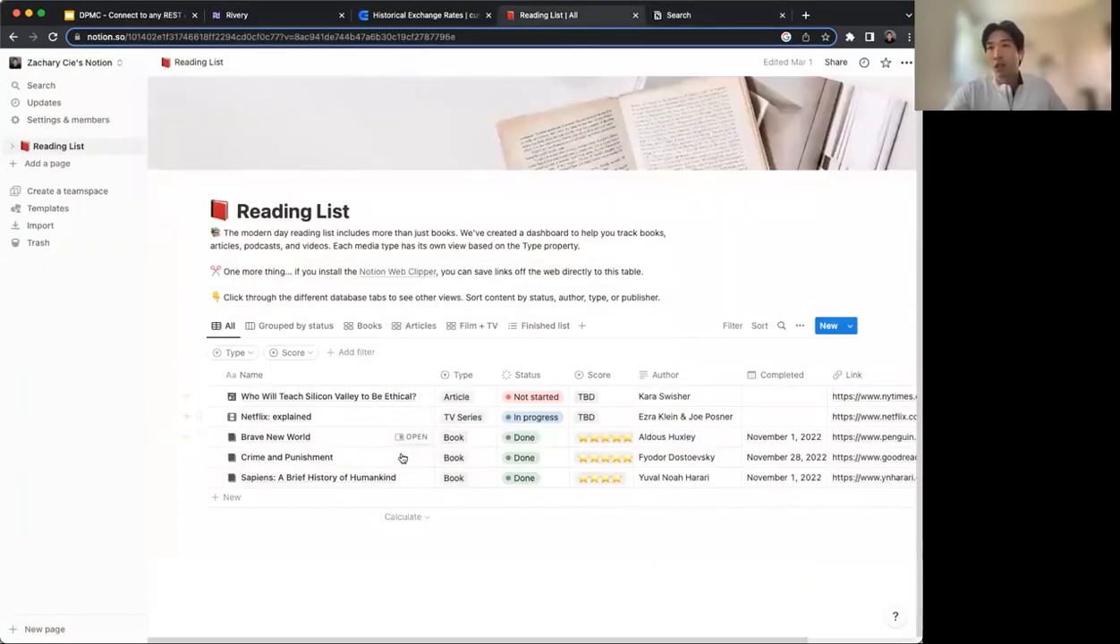
left_click(684, 15)
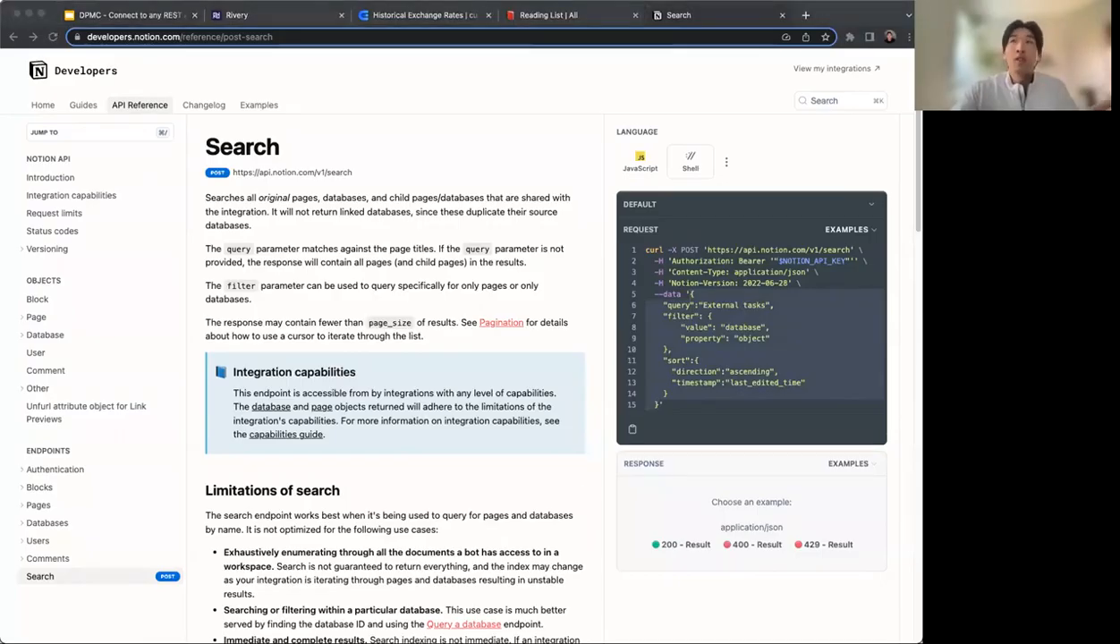
Bring the Retrieve a database reference into the browser window, compare it with the Search endpoint, and inspect its full example request URL.
left_click(707, 15)
left_click_drag(711, 11, 747, 13)
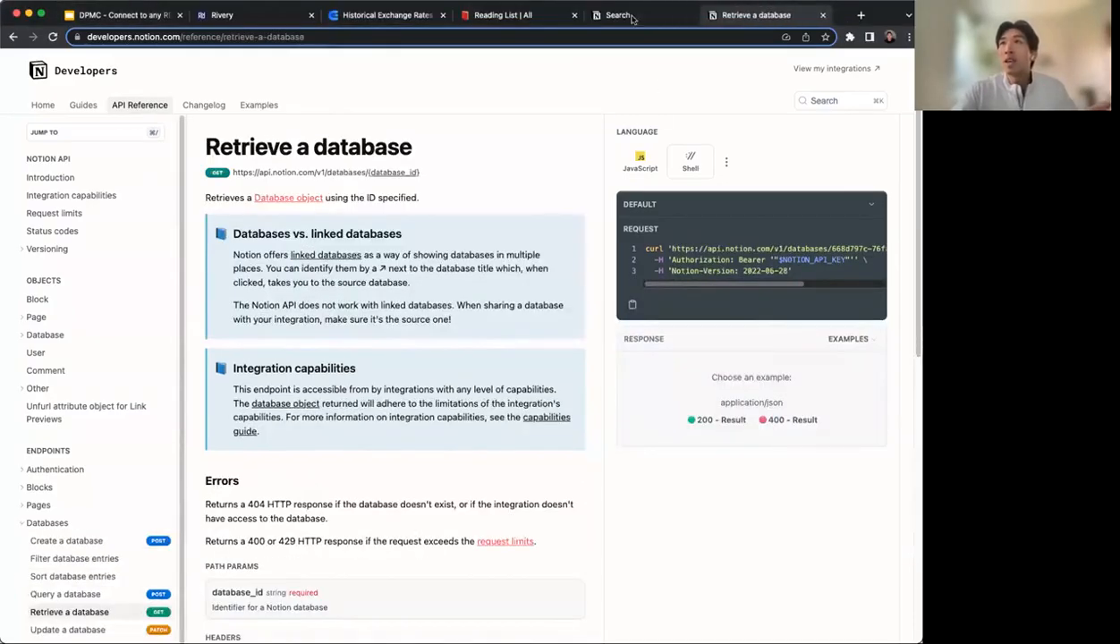
left_click(635, 16)
scroll(741, 401, "down", 5)
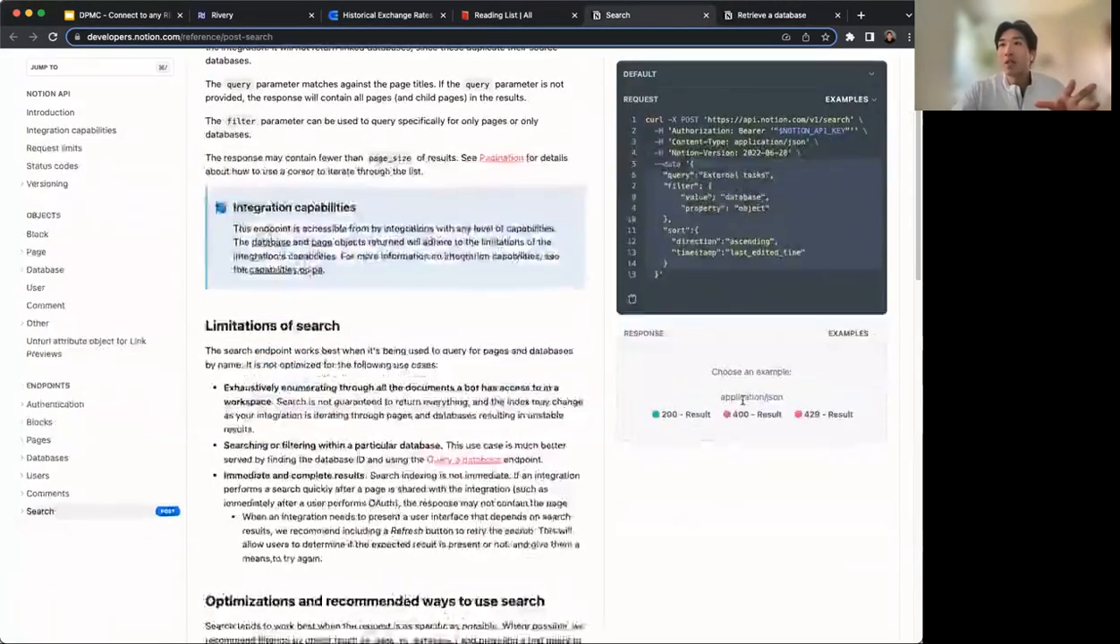
scroll(750, 393, "up", 5)
left_click(768, 16)
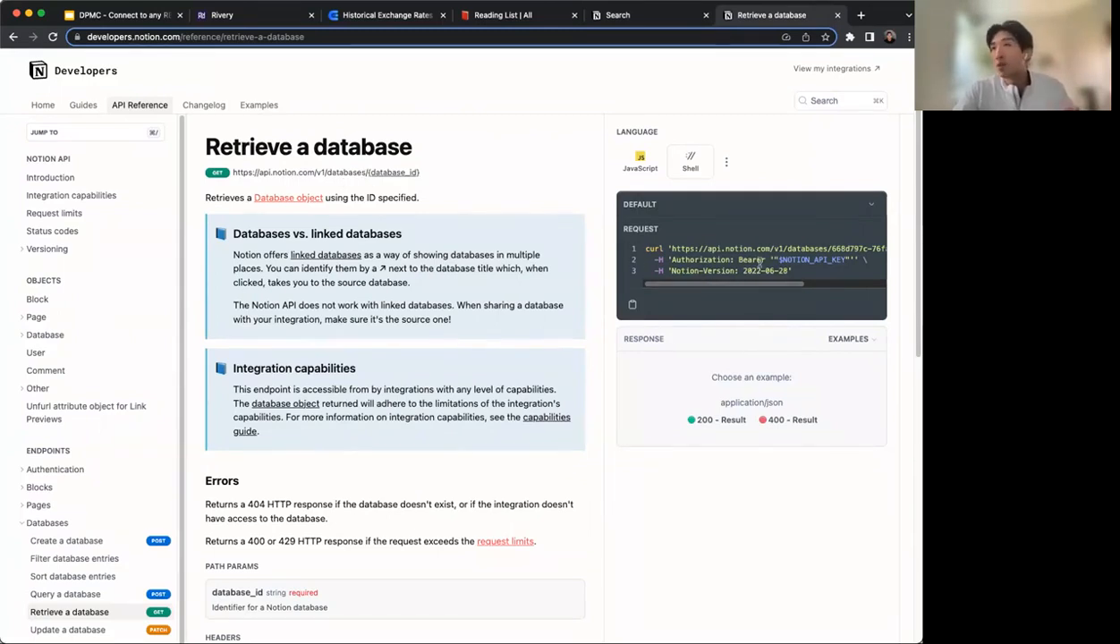
left_click_drag(714, 288, 799, 288)
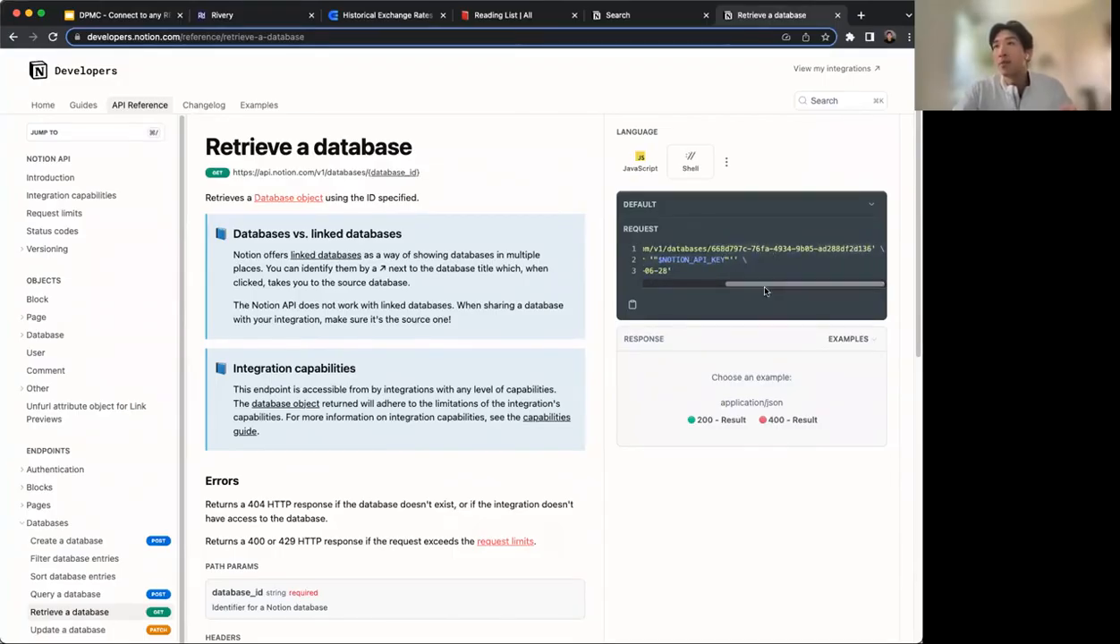
left_click_drag(747, 284, 632, 285)
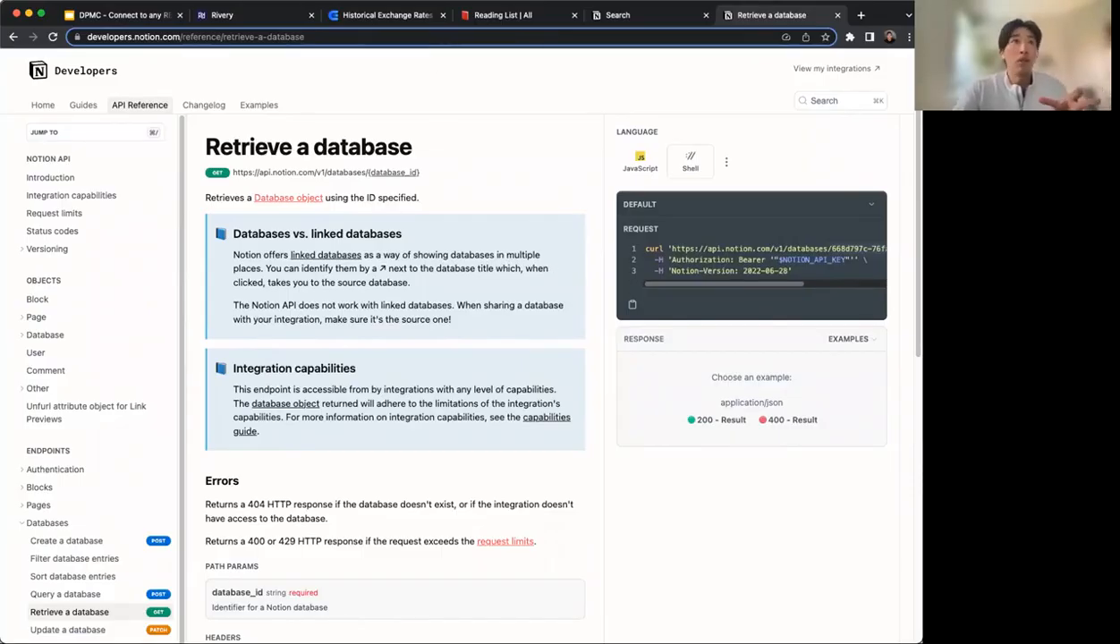
Switch to Rivery and change the active environment to Demo.
key("super+Tab")
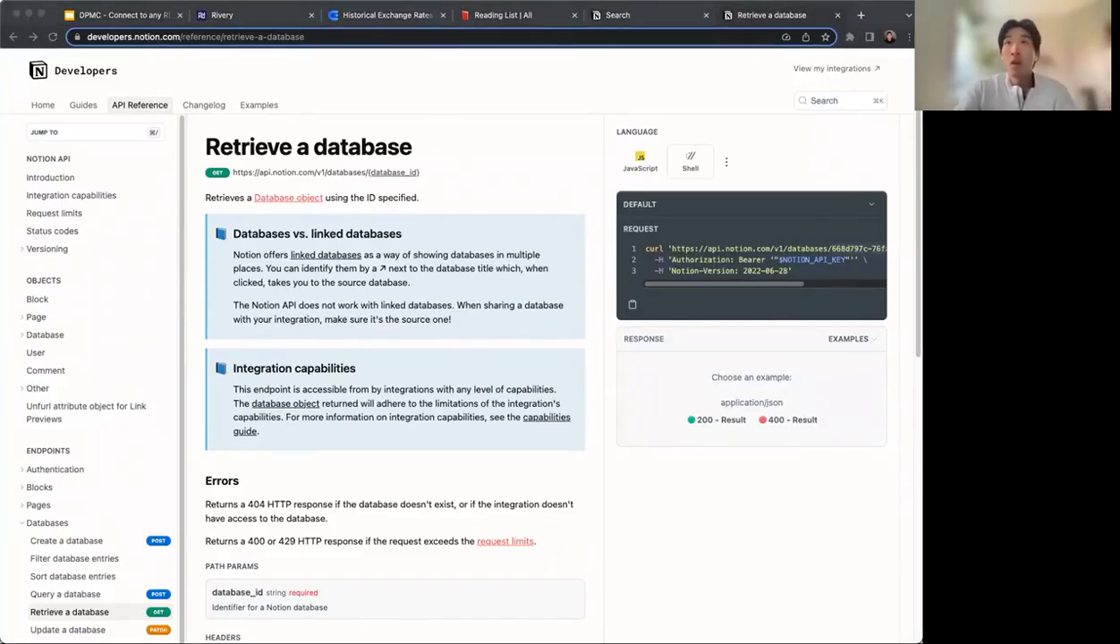
left_click(223, 15)
left_click(73, 109)
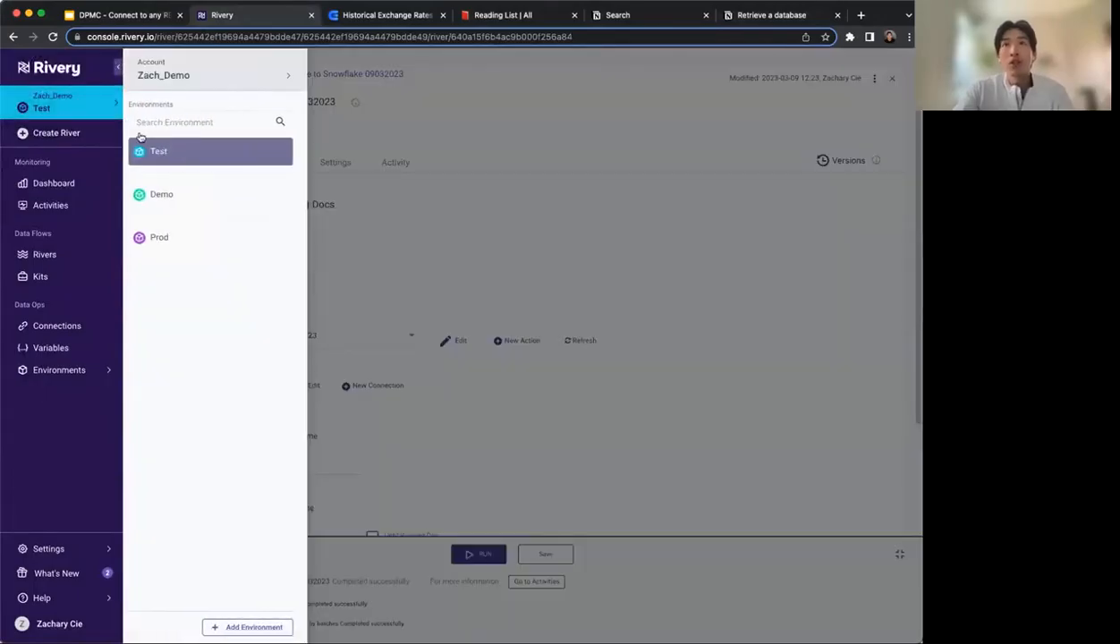
left_click(190, 197)
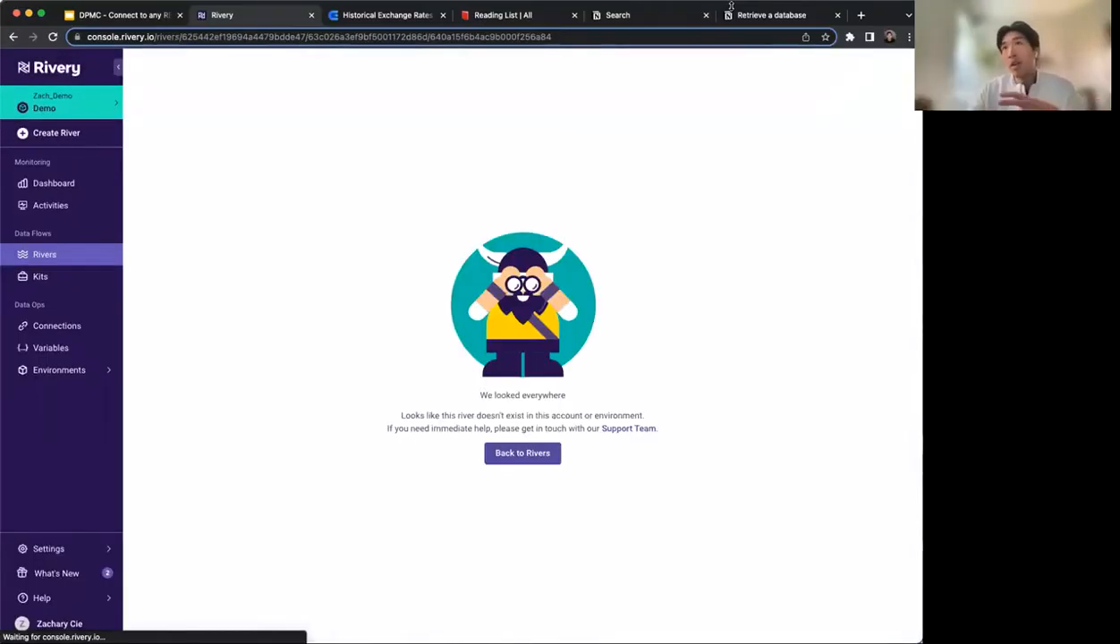
Review the Search and Retrieve a database endpoint references again, and return to Rivery.
left_click(640, 17)
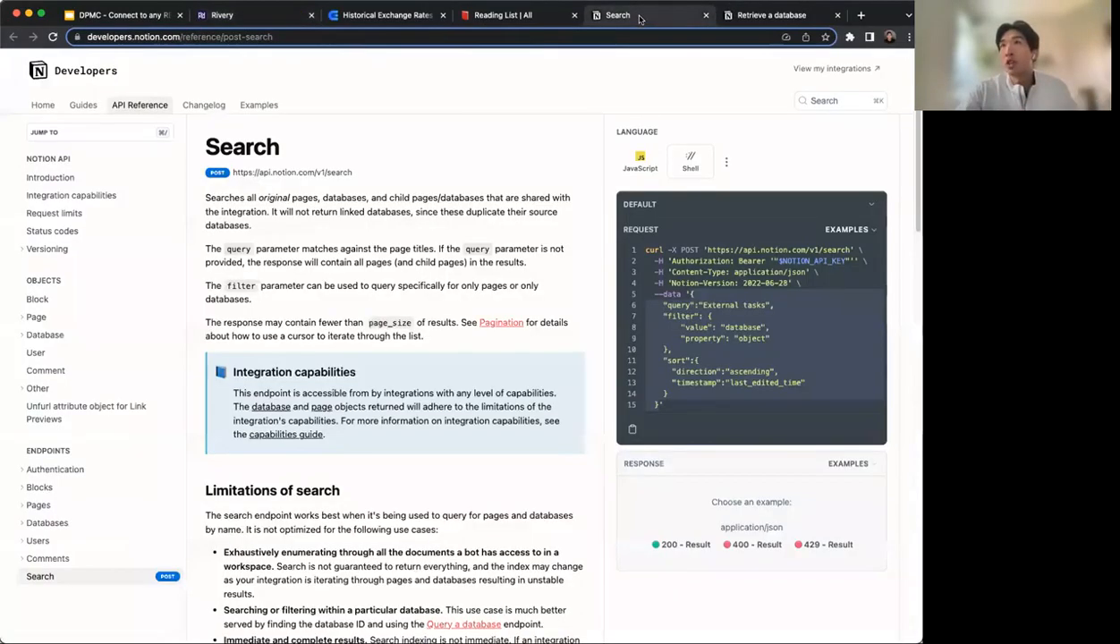
left_click(771, 17)
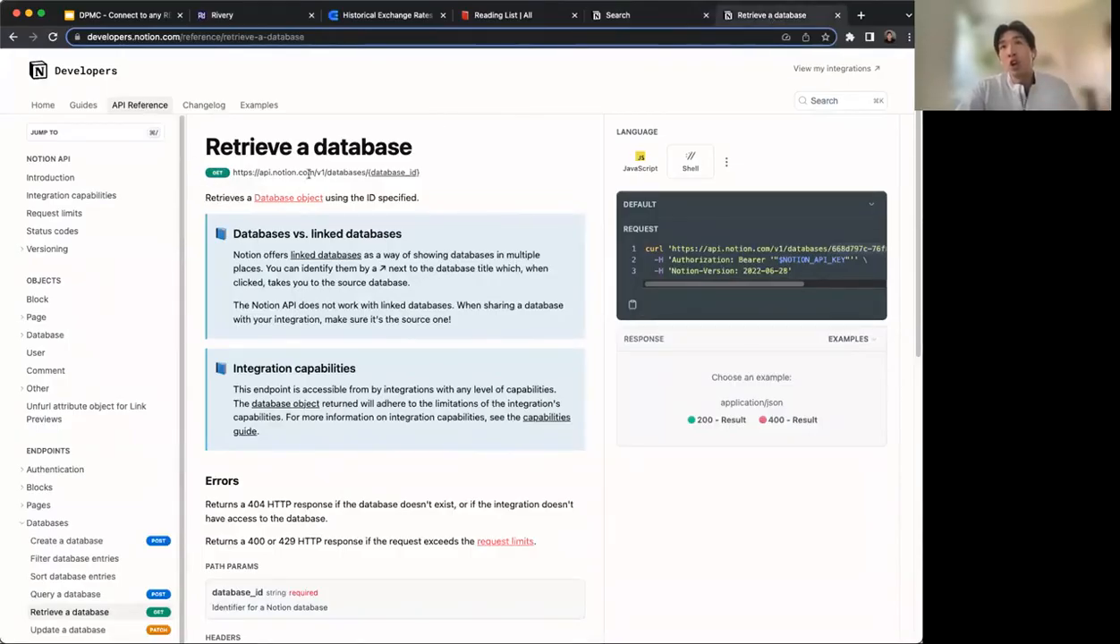
left_click(250, 15)
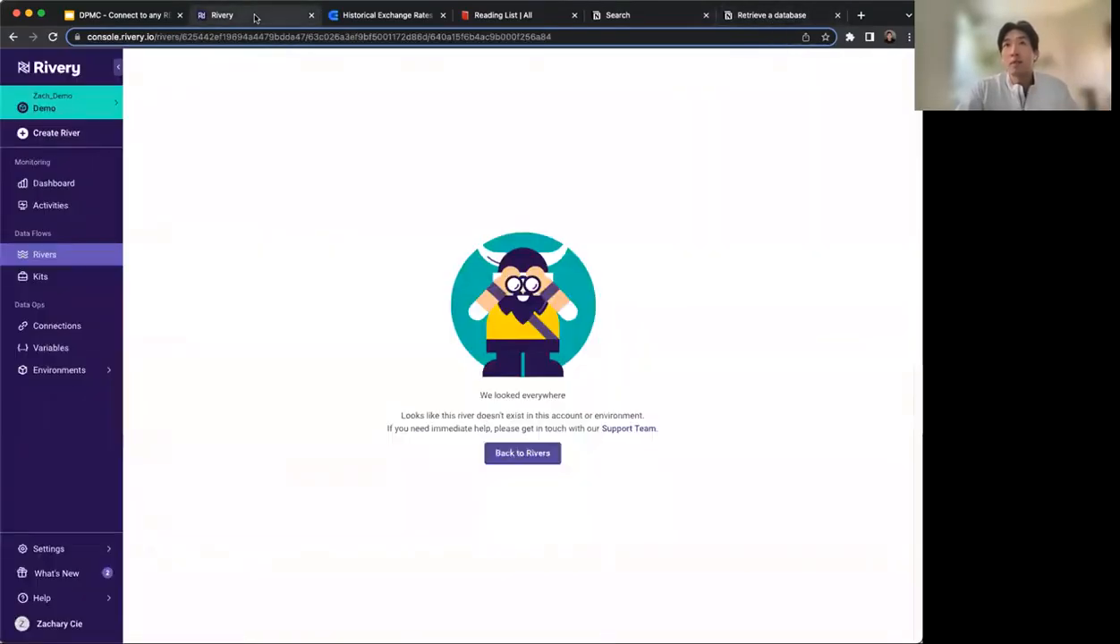
Create a new Action River with the Multi Actions action type.
left_click(56, 133)
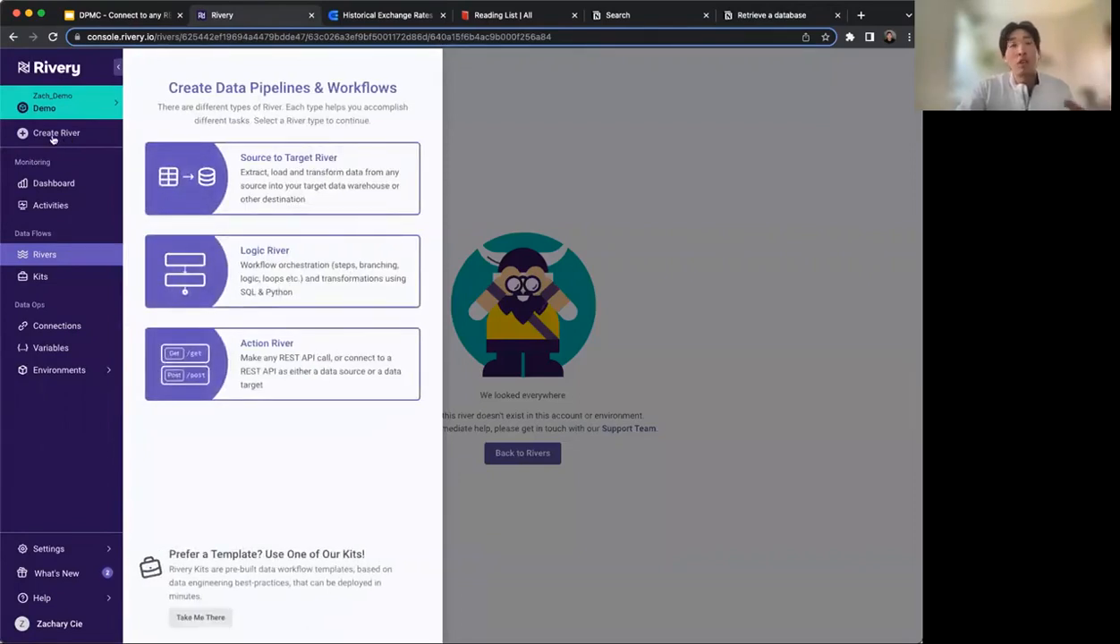
left_click(305, 362)
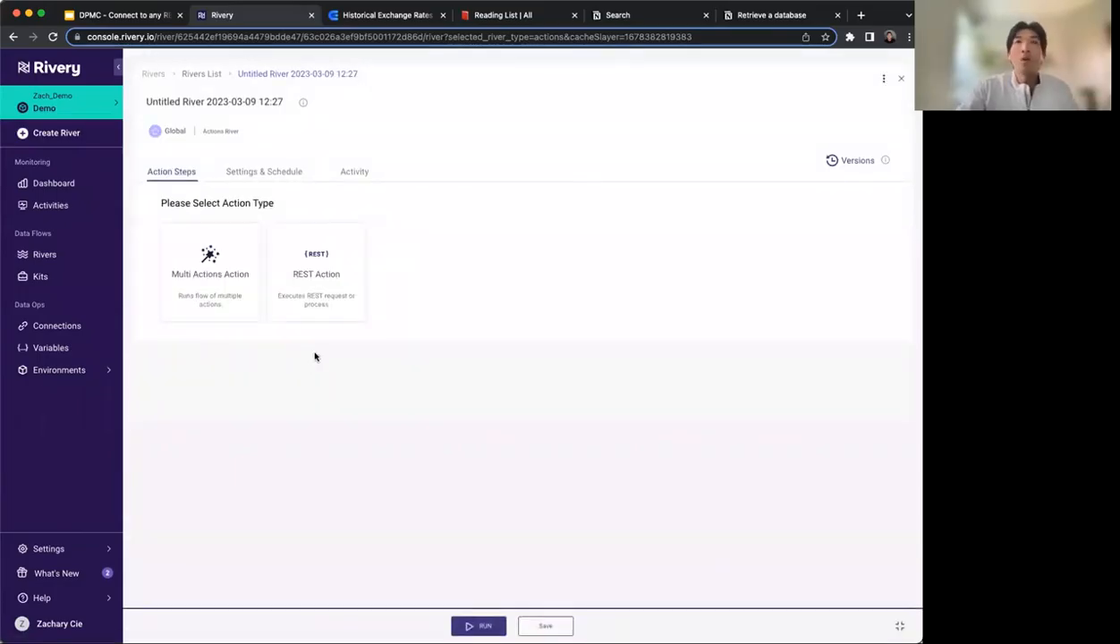
left_click(228, 274)
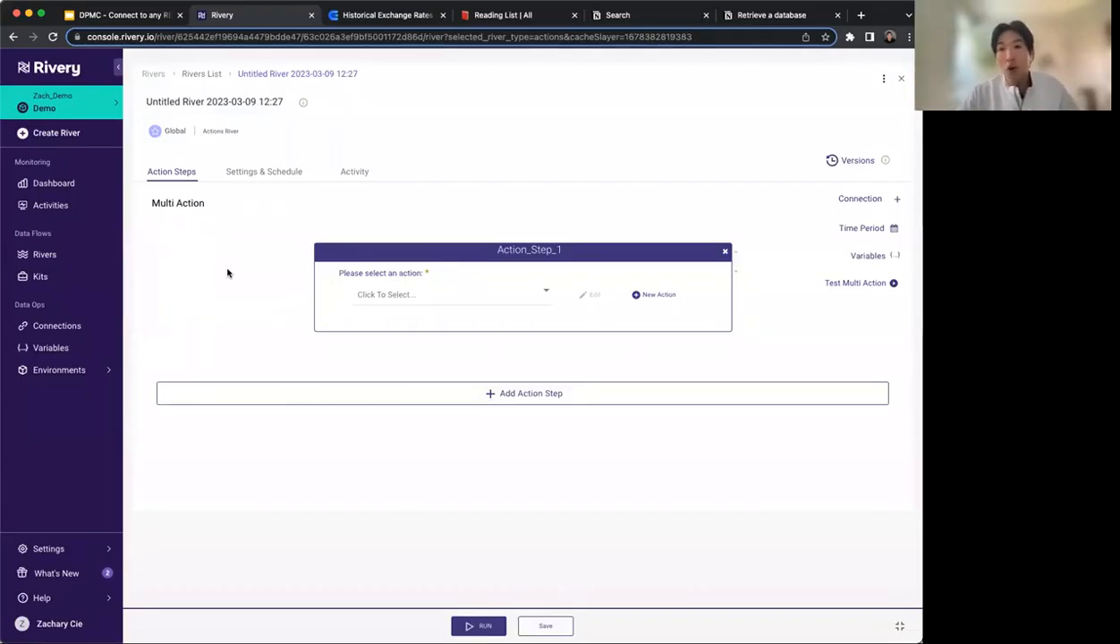
Rename the river as "Notion API Multi Action".
left_click(225, 101)
type("N")
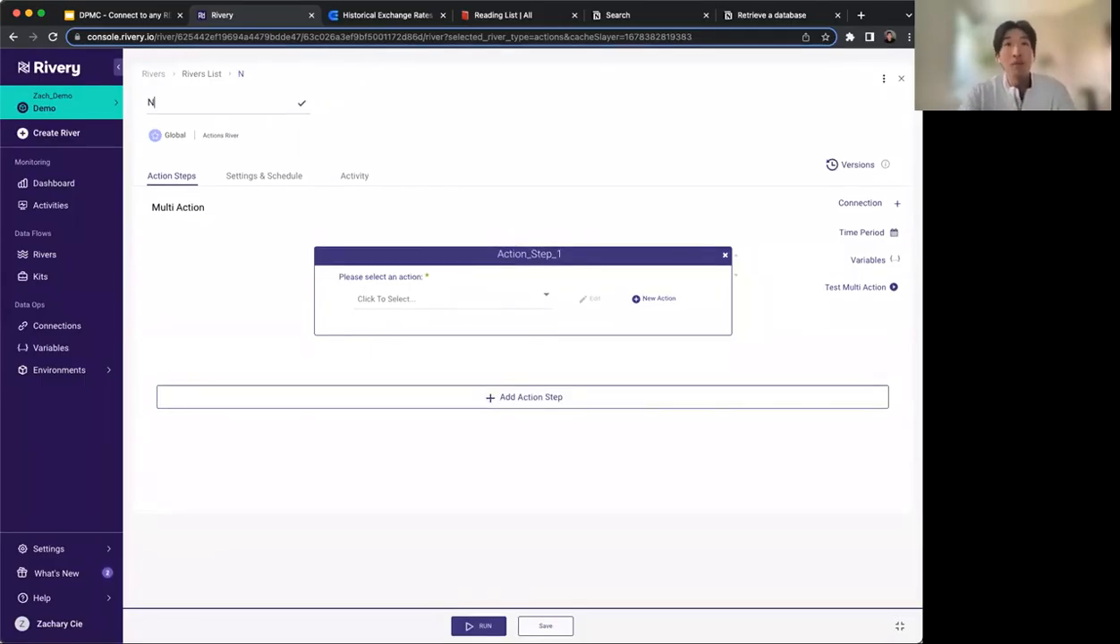
type("otion API ")
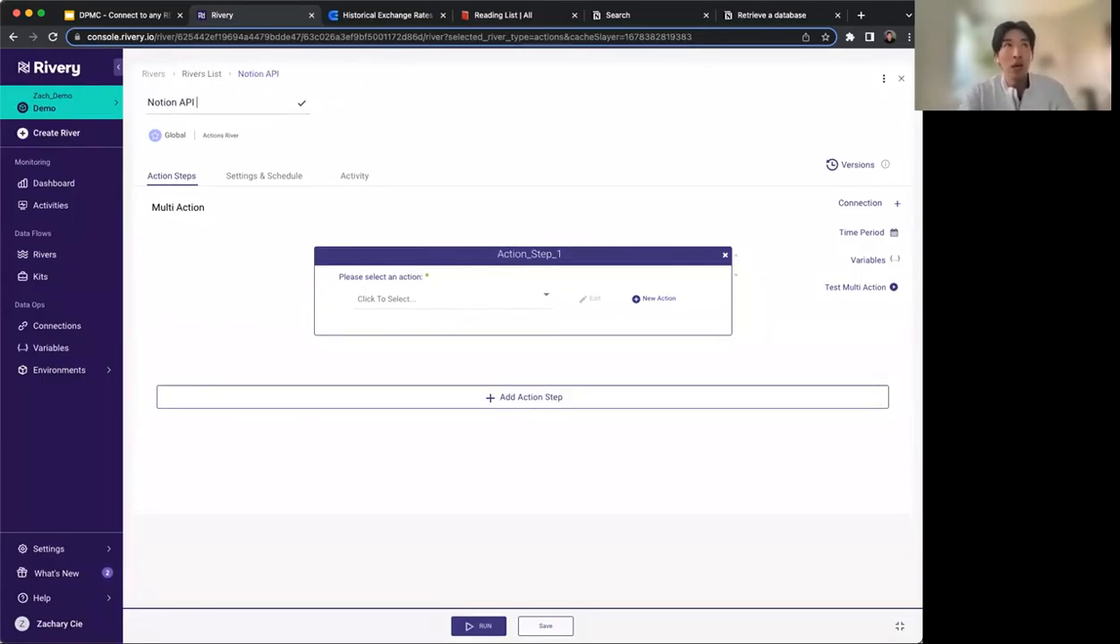
type("Multi Action")
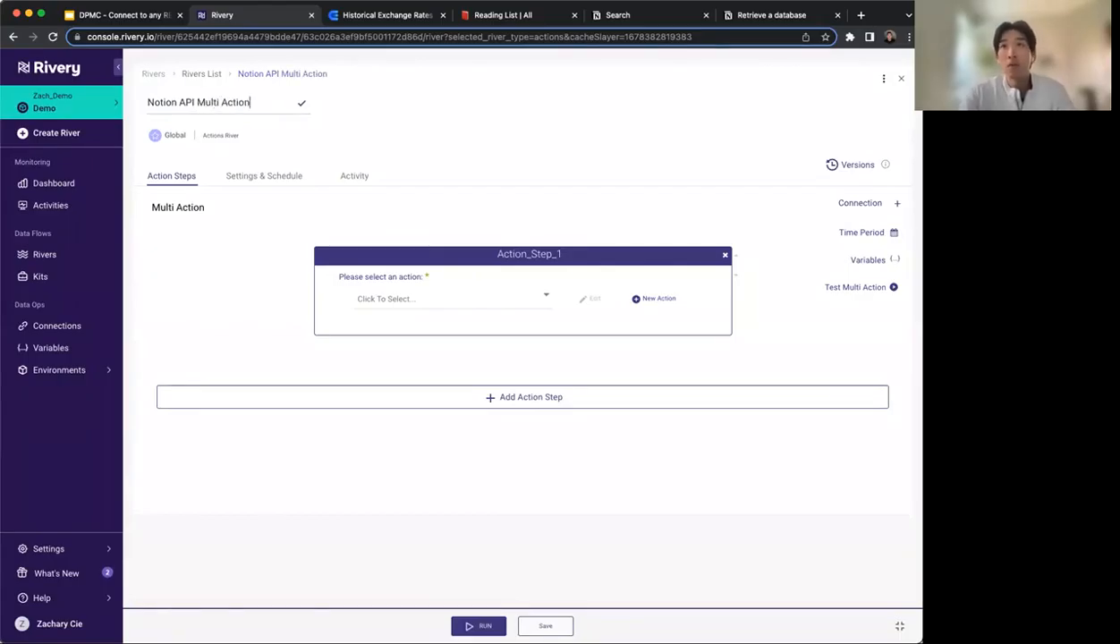
key("Return")
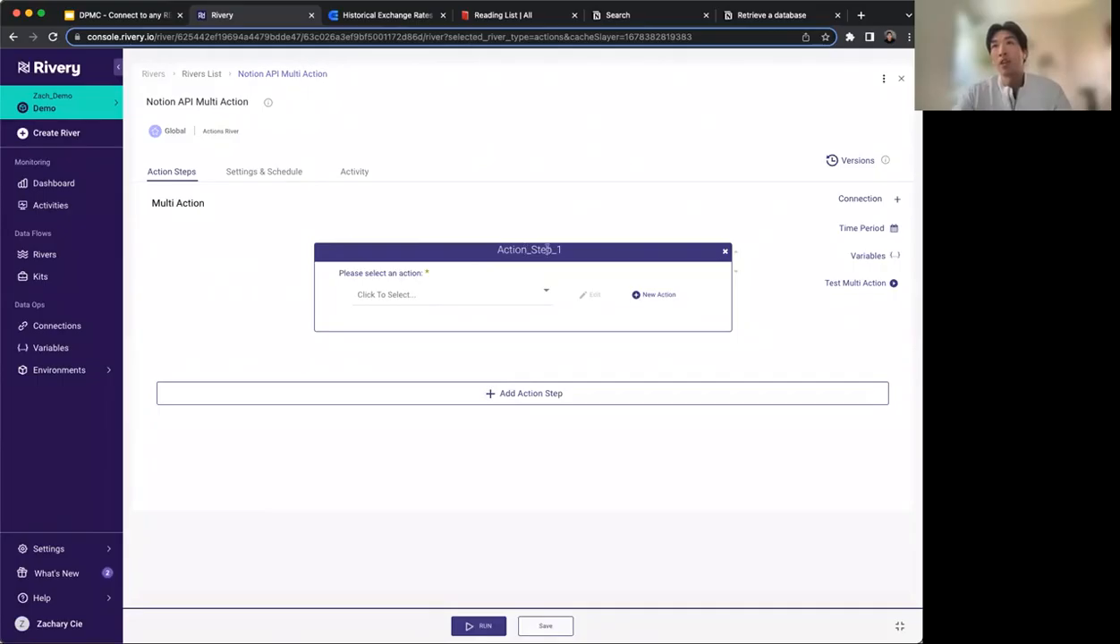
Add a new action in Action_Step_1 and name it "Notion Action Step 1".
left_click(667, 298)
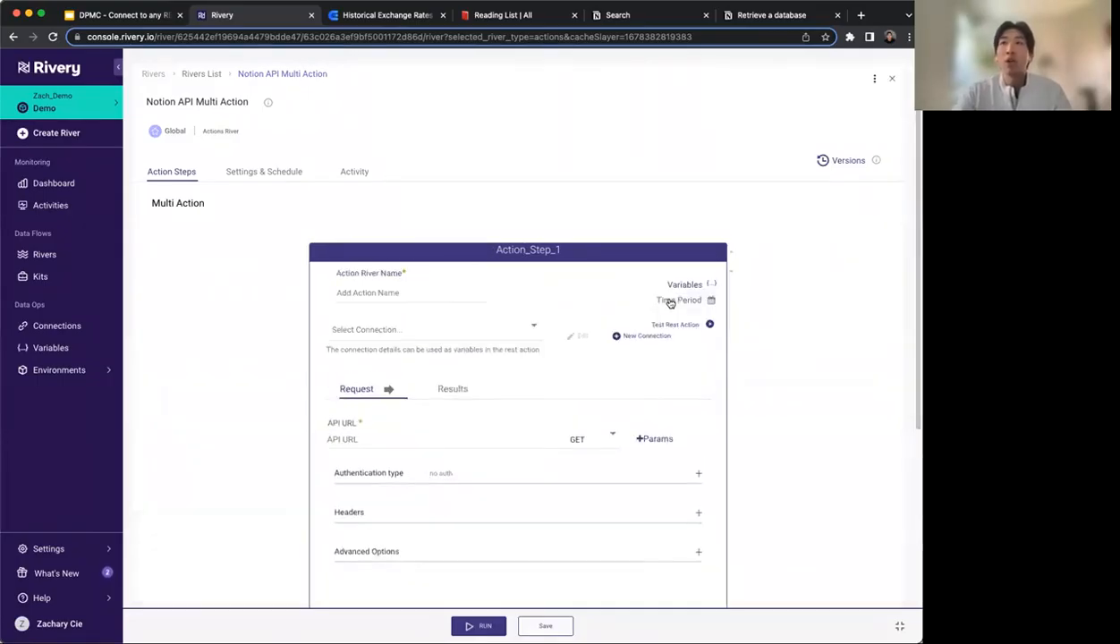
scroll(283, 340, "down", 2)
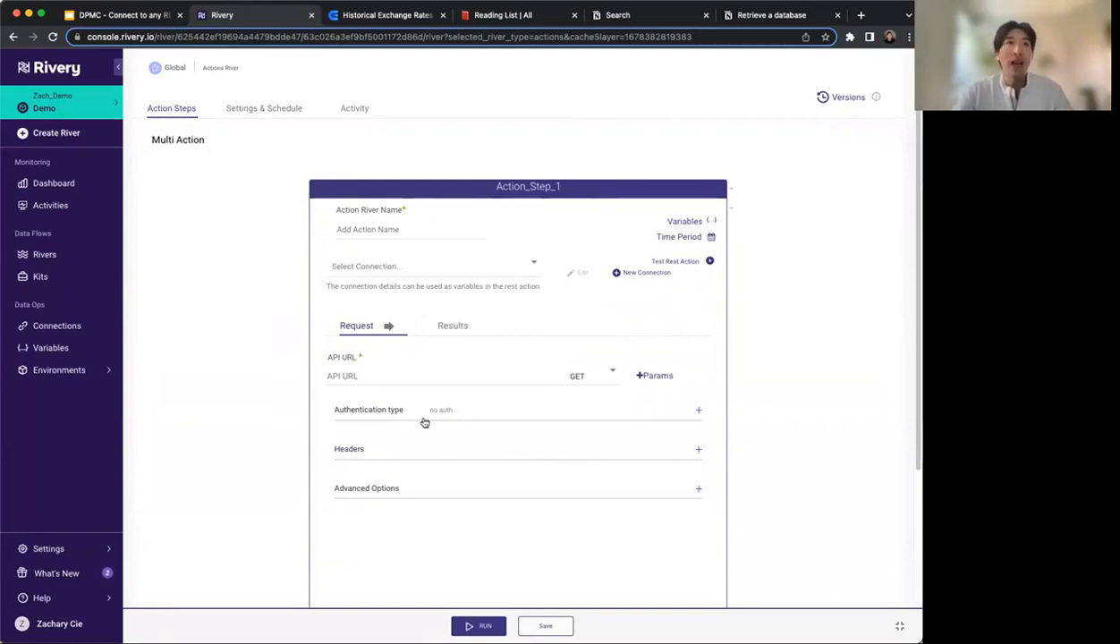
left_click(353, 229)
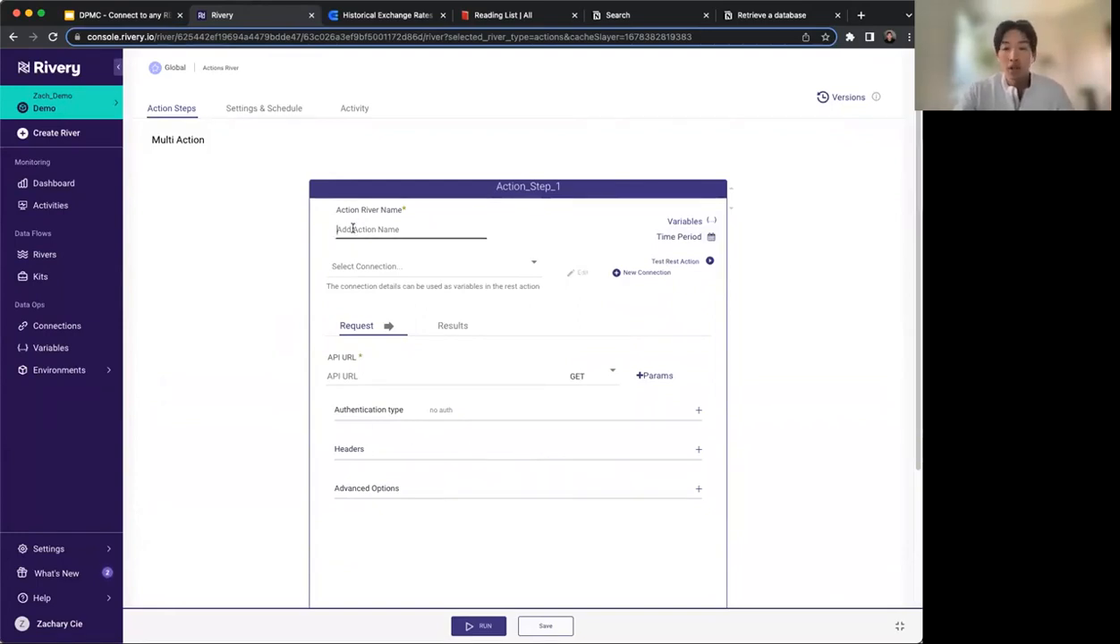
type("Notion A")
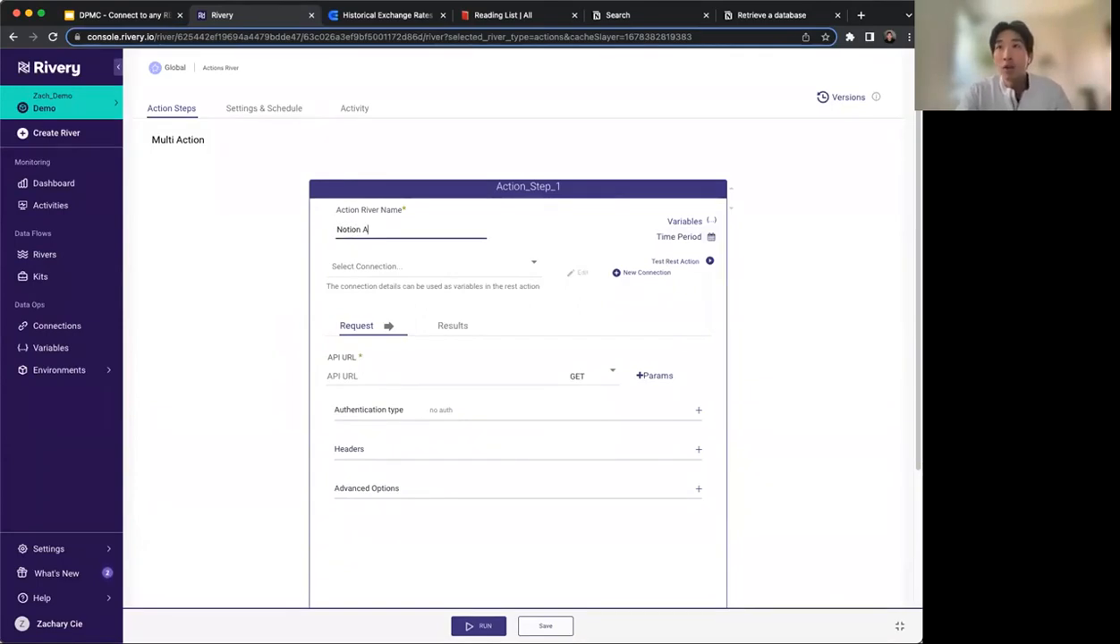
type("ction Step 1")
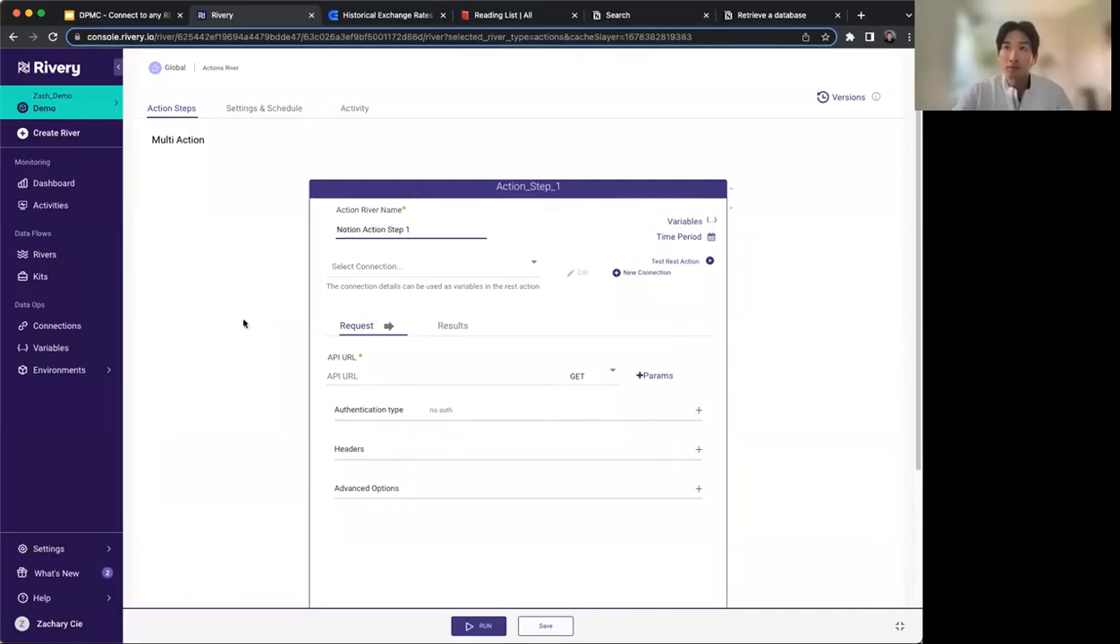
scroll(515, 393, "down", 1)
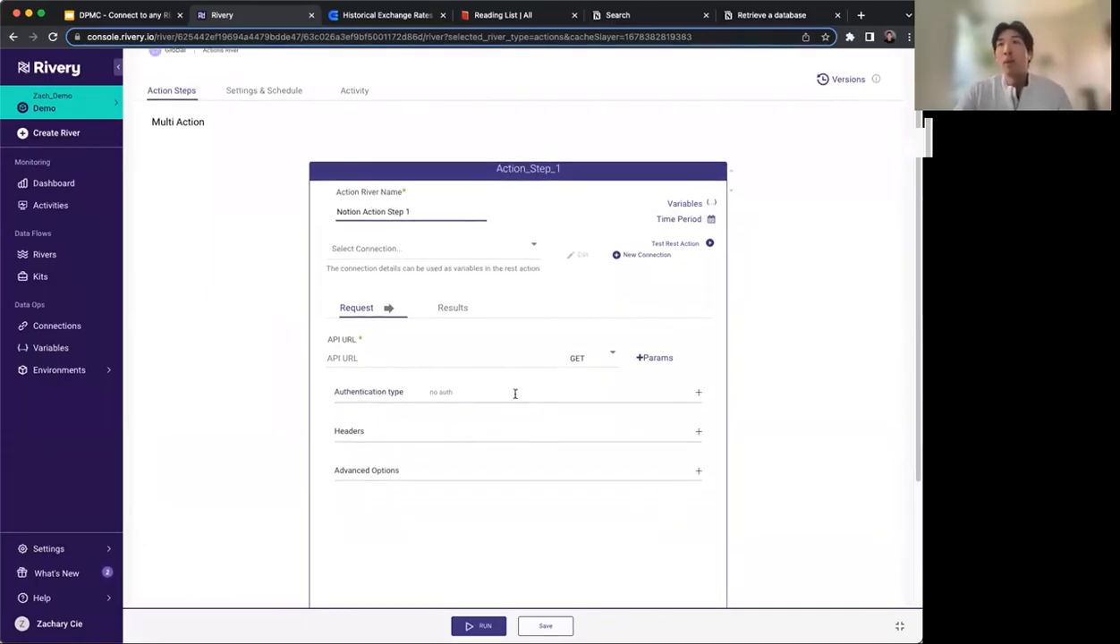
left_click(926, 138)
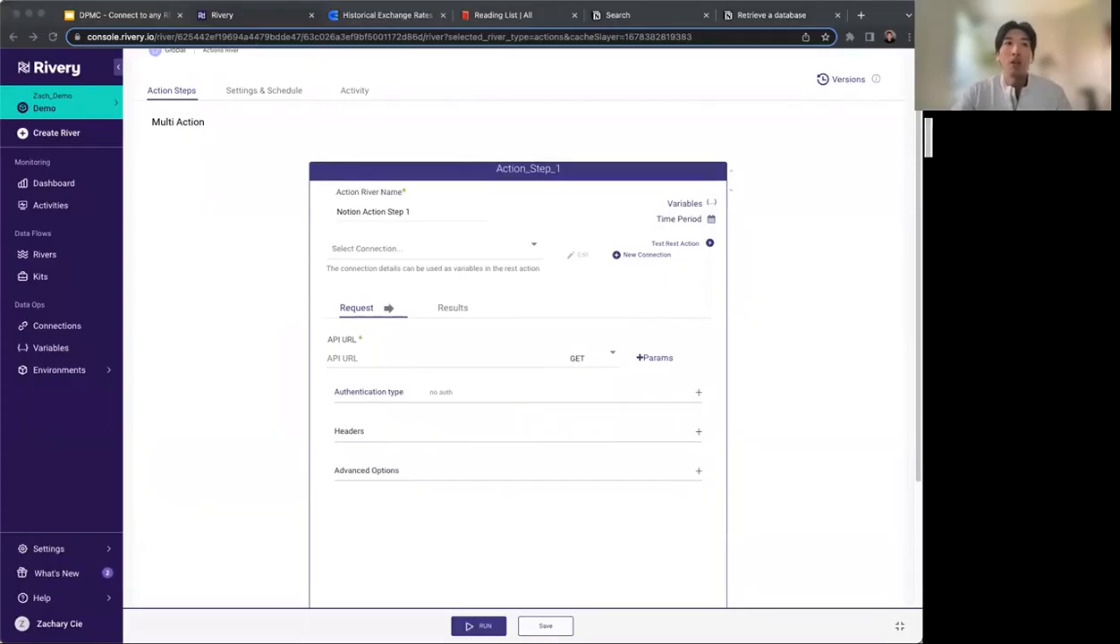
left_click(443, 358)
type("https://api.notion.com/v1/search")
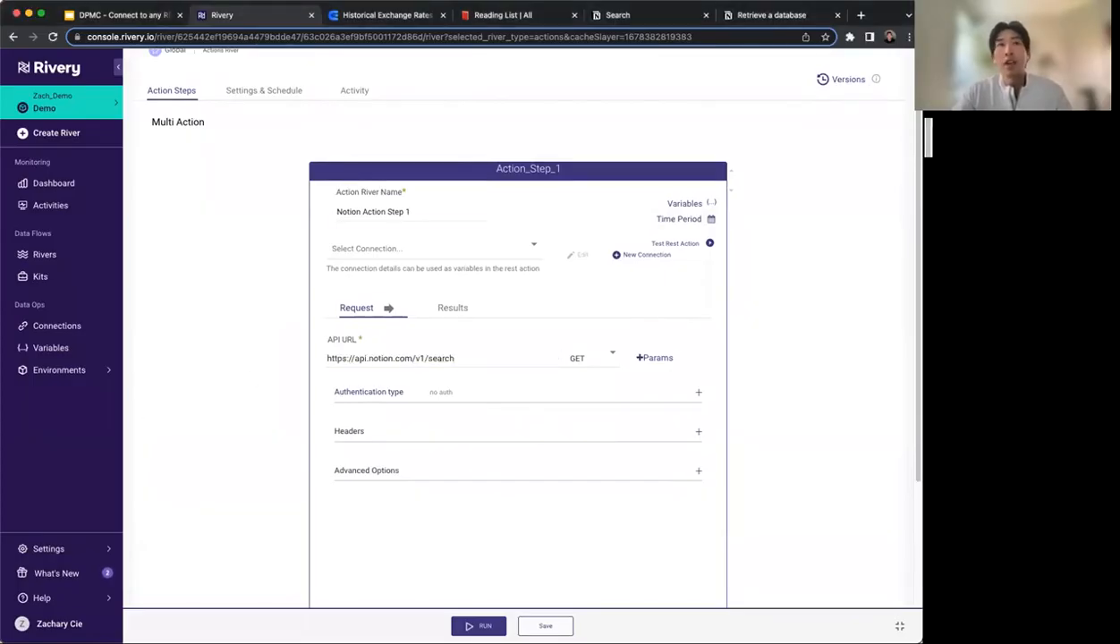
Set the search request's method to POST and add two empty request headers.
left_click(607, 353)
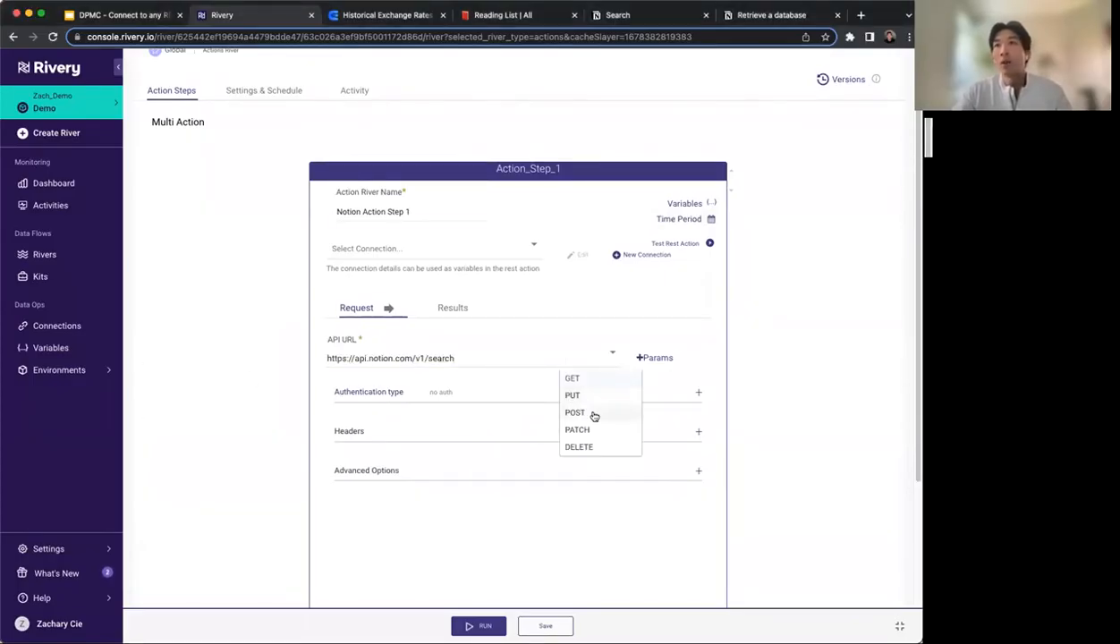
left_click(593, 414)
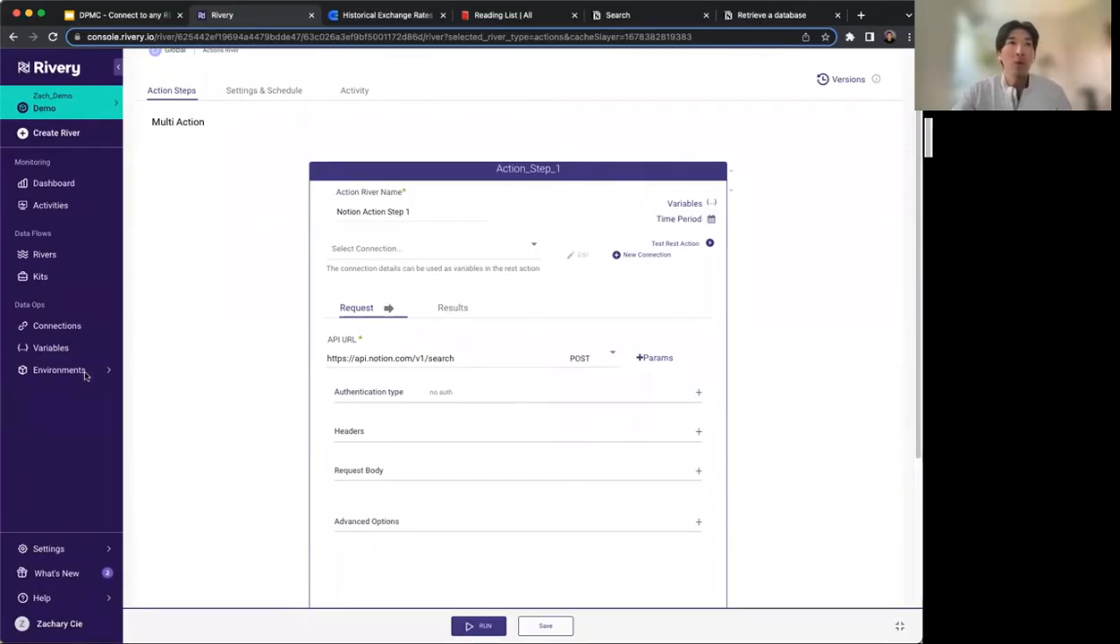
key("super+Tab")
left_click(372, 444)
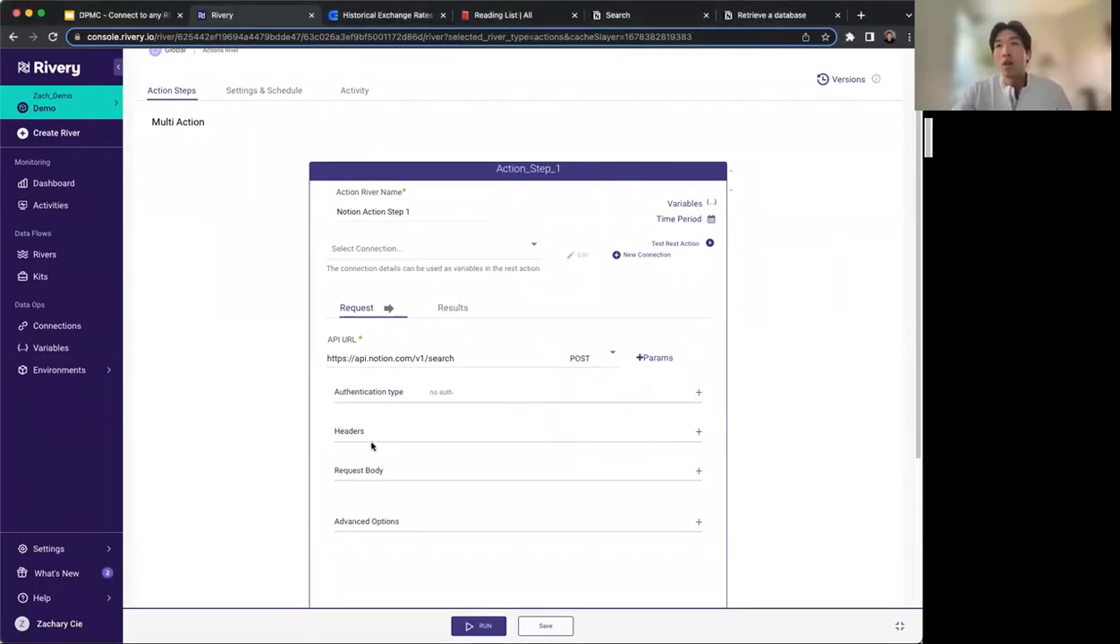
left_click(374, 442)
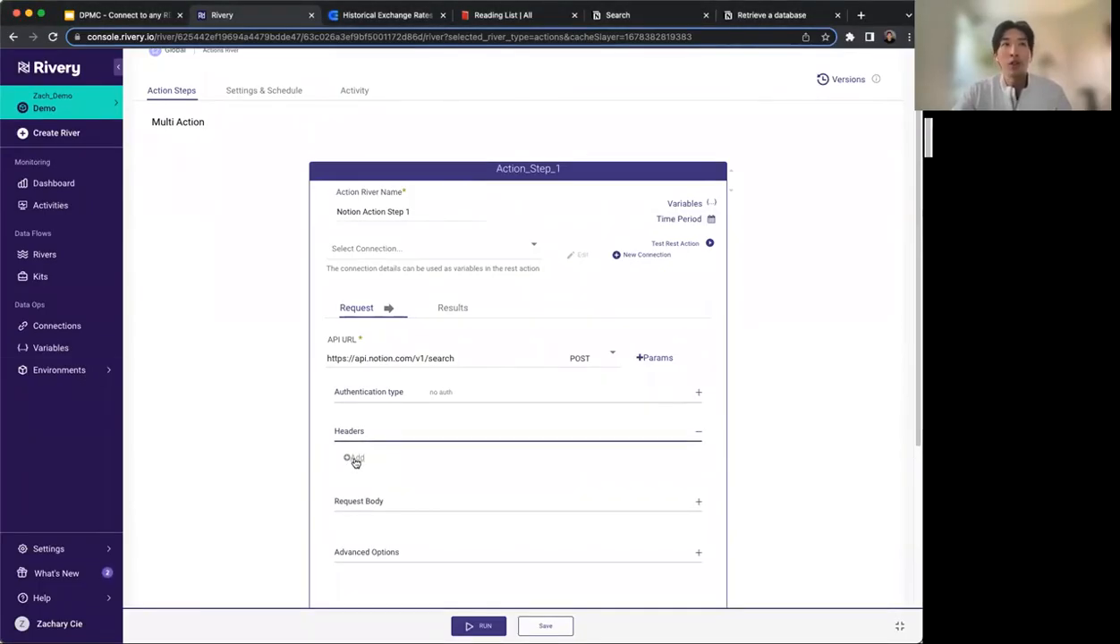
left_click(352, 460)
left_click(343, 458)
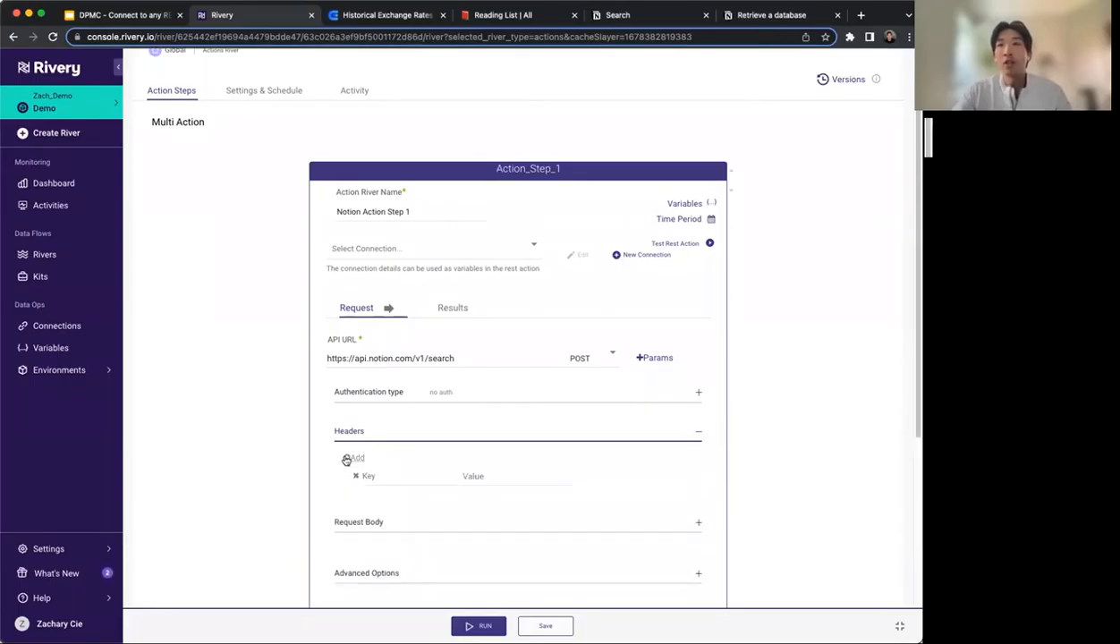
left_click(345, 459)
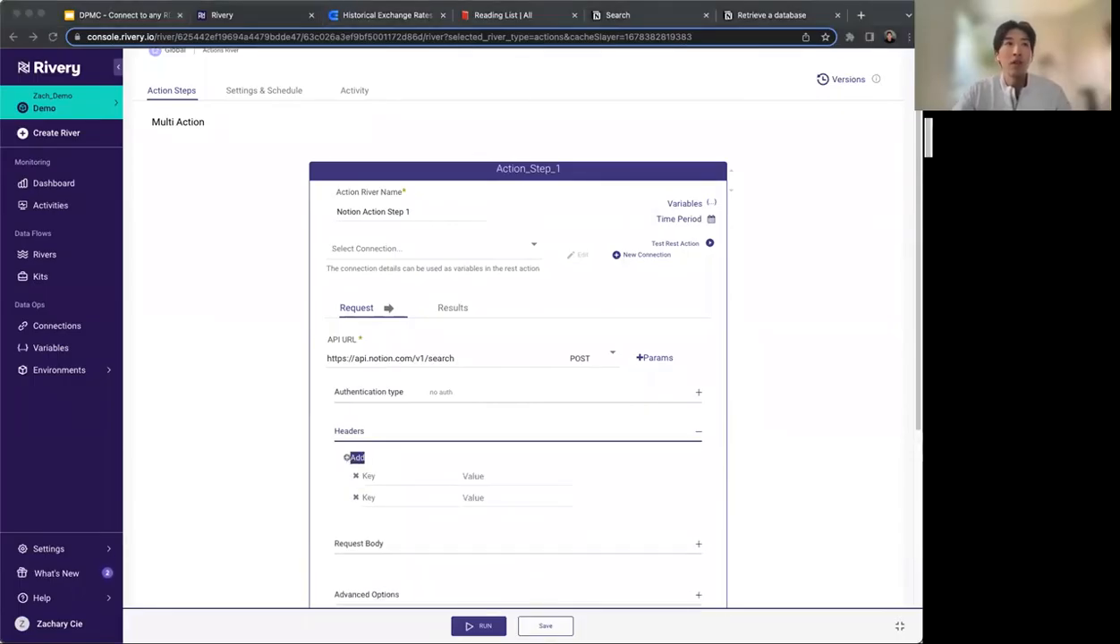
Name the two header keys Authorization and Notion-Version.
left_click(390, 474)
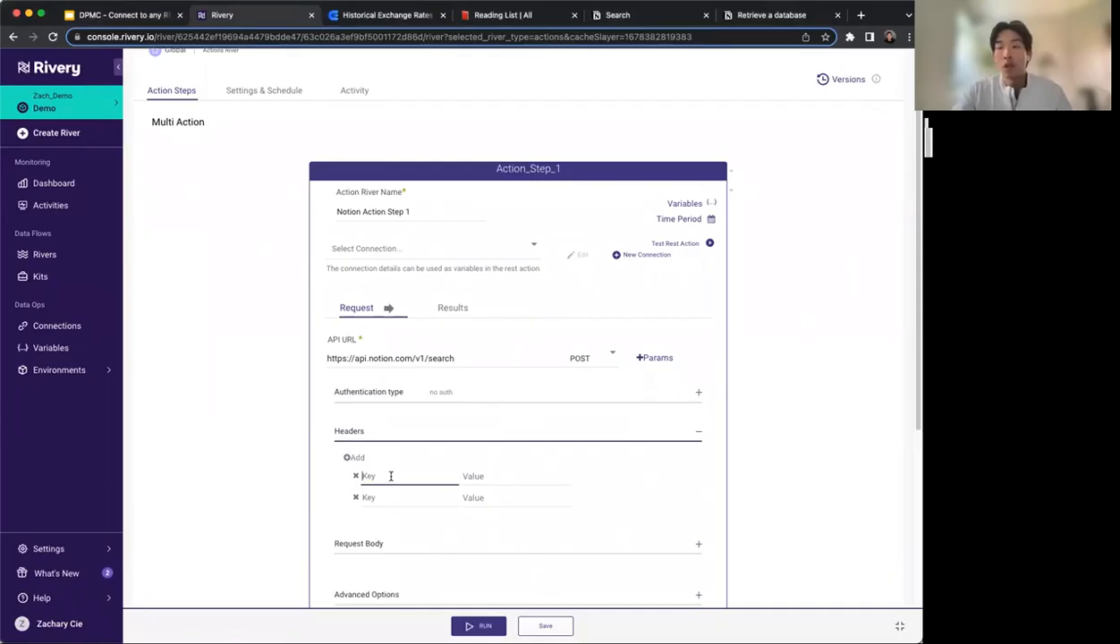
type("Au")
key("Return")
key("Tab")
key("Tab")
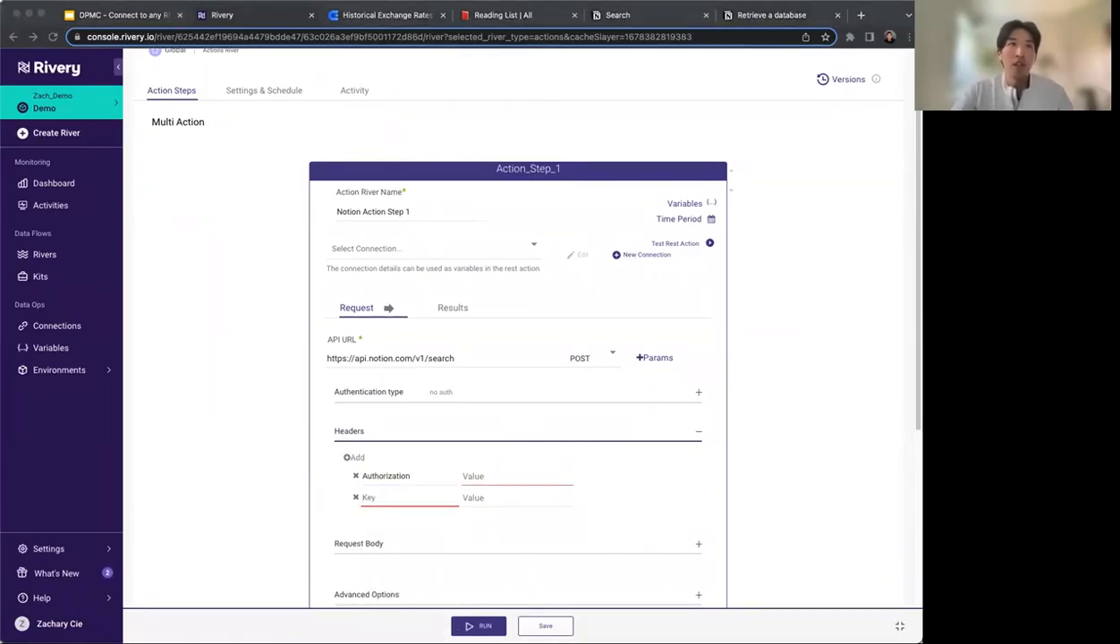
left_click(393, 507)
type("Notion-Version")
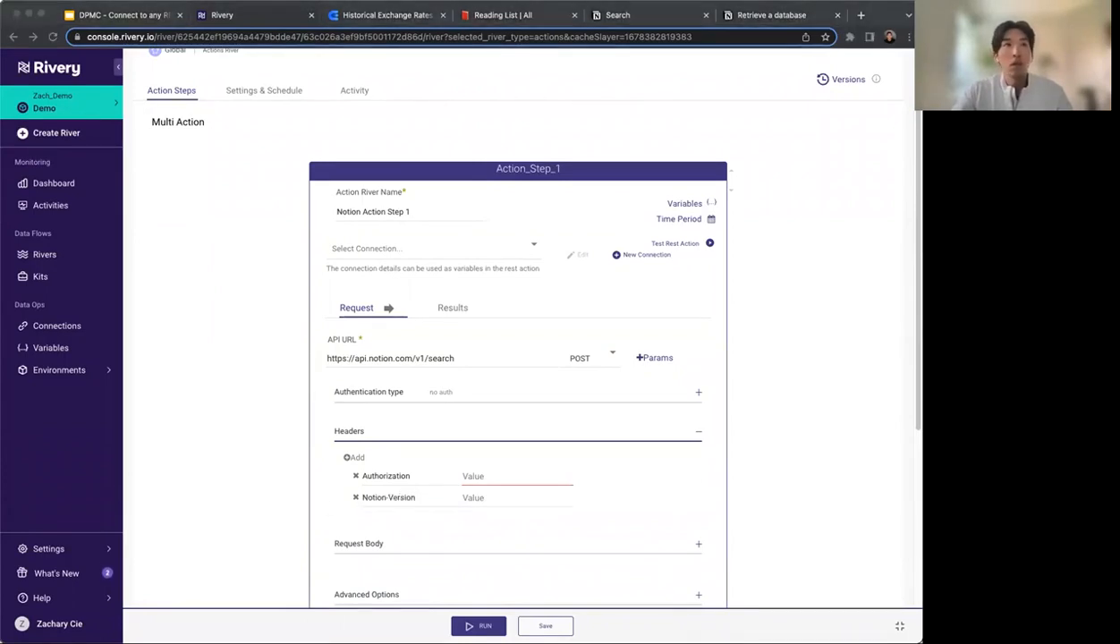
Set the Notion-Version header to 2022-06-28 and enter the prefix Bearer as the Authorization value.
key("super+Tab")
left_click(513, 495)
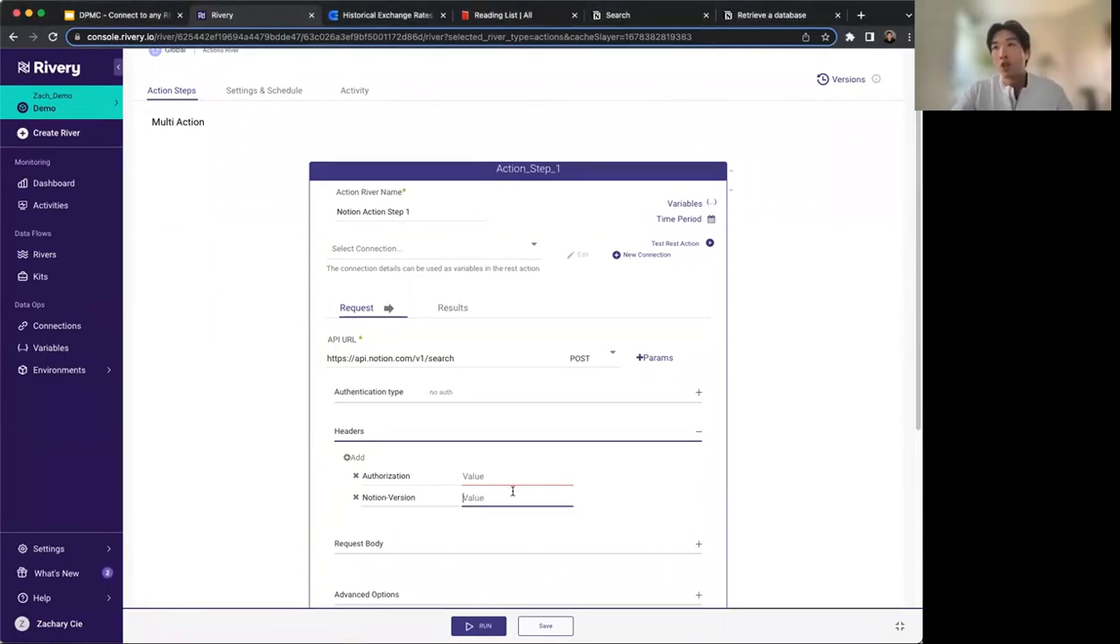
type("2022-06-28")
left_click(486, 478)
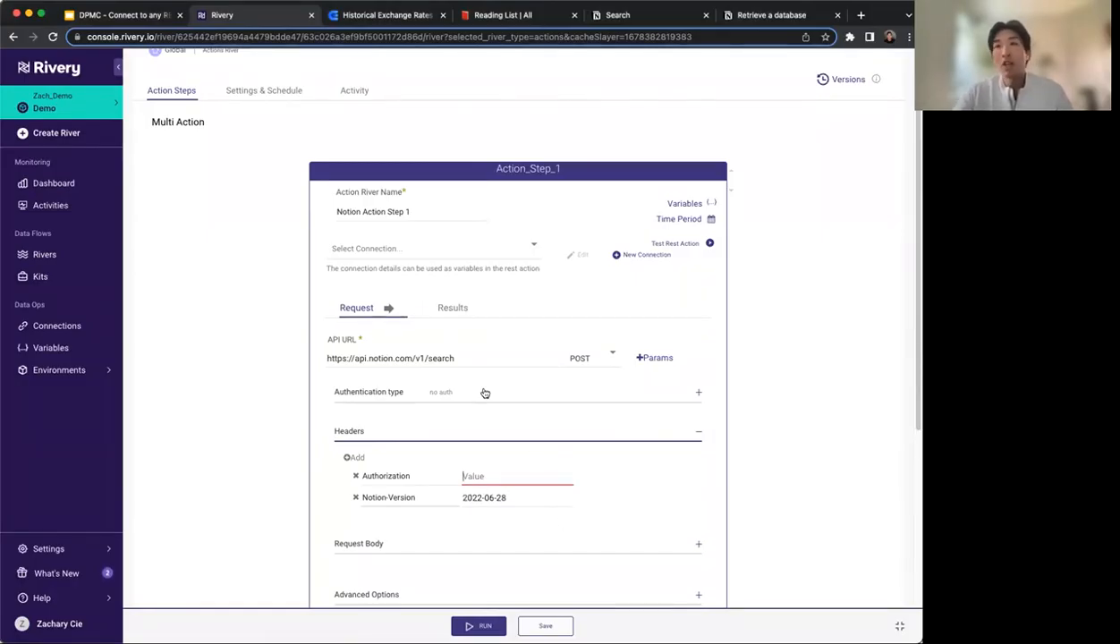
scroll(477, 436, "down", 1)
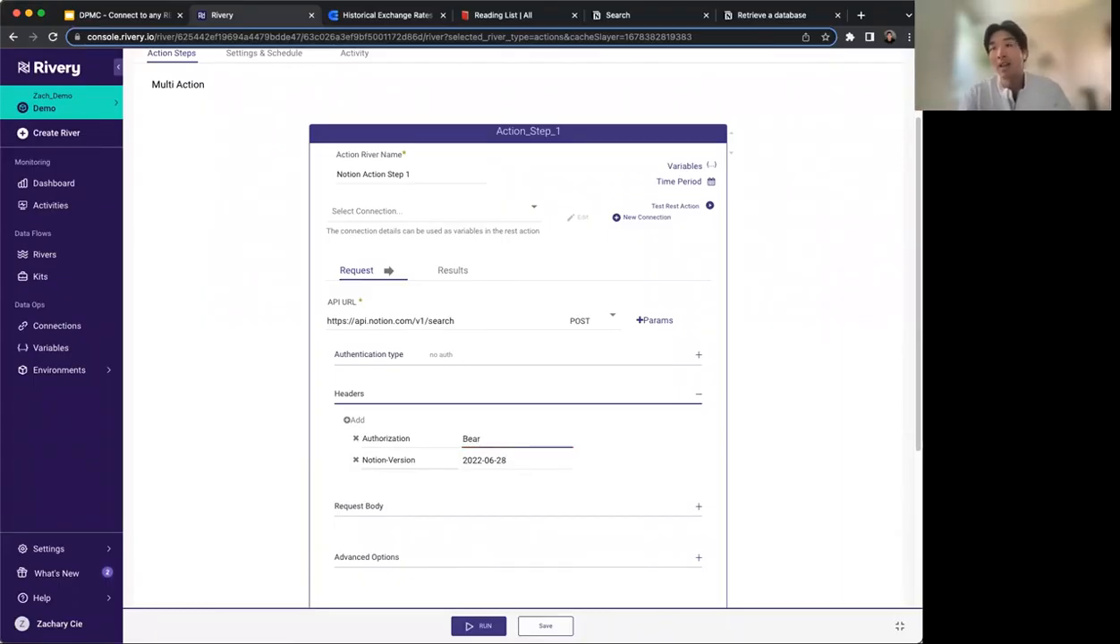
Select the Notion API connection and append its {connection.bearer} variable to the Authorization header's value.
left_click(435, 208)
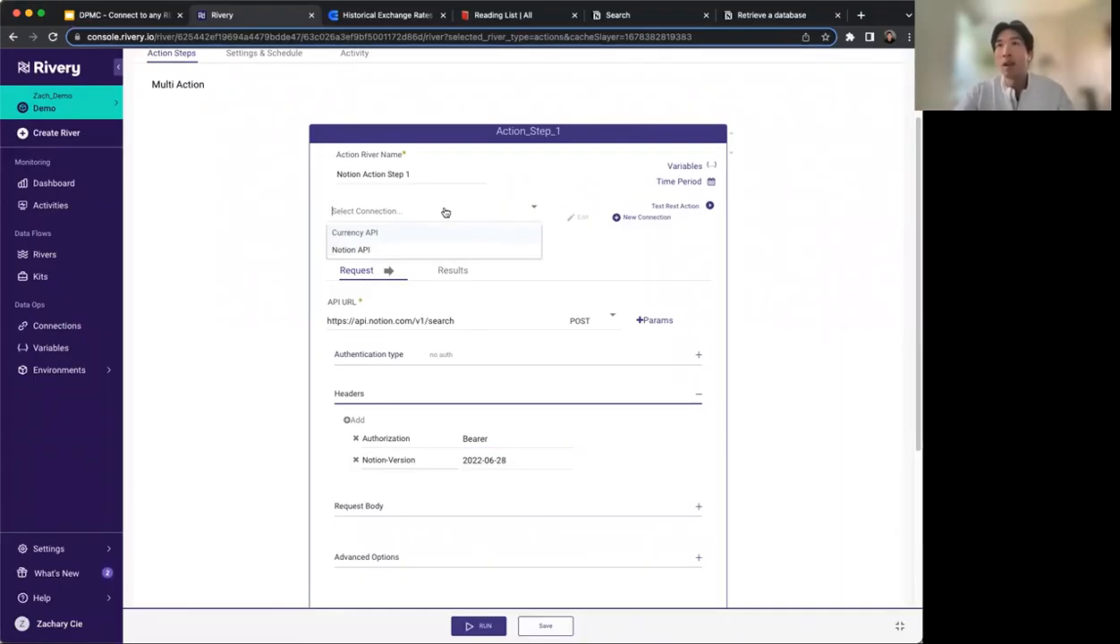
left_click(357, 251)
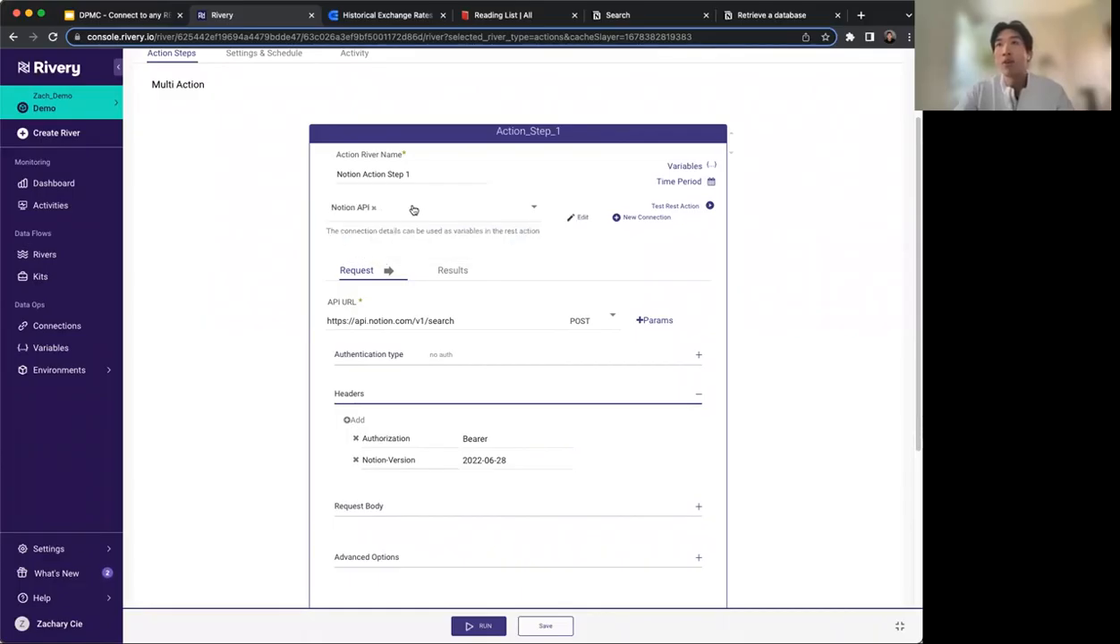
left_click(684, 166)
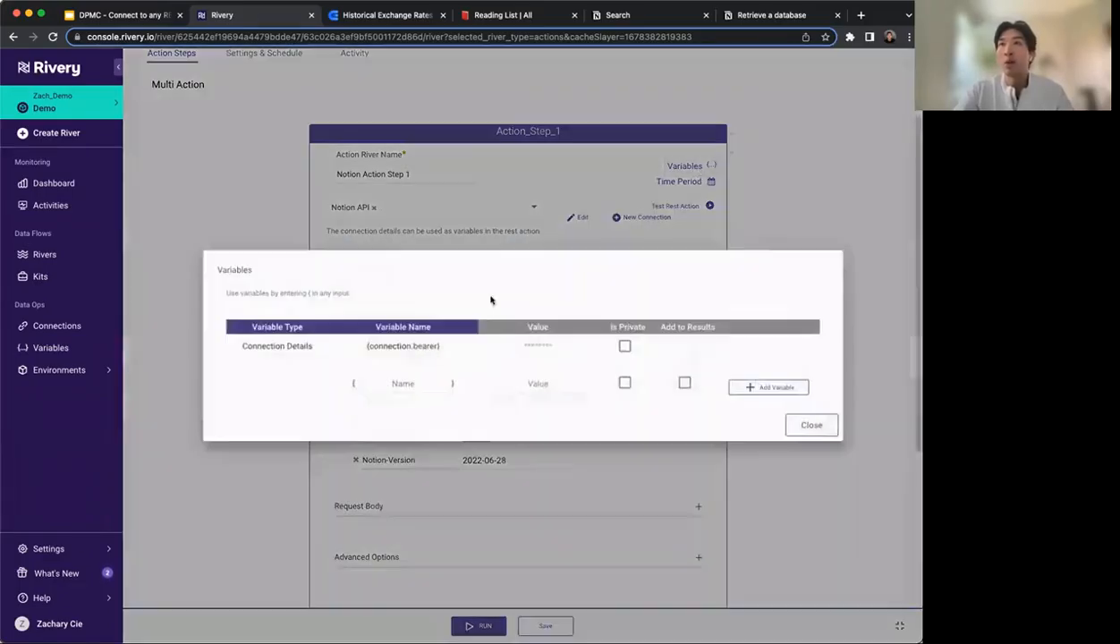
left_click_drag(359, 346, 467, 349)
key("ctrl+c")
left_click(795, 427)
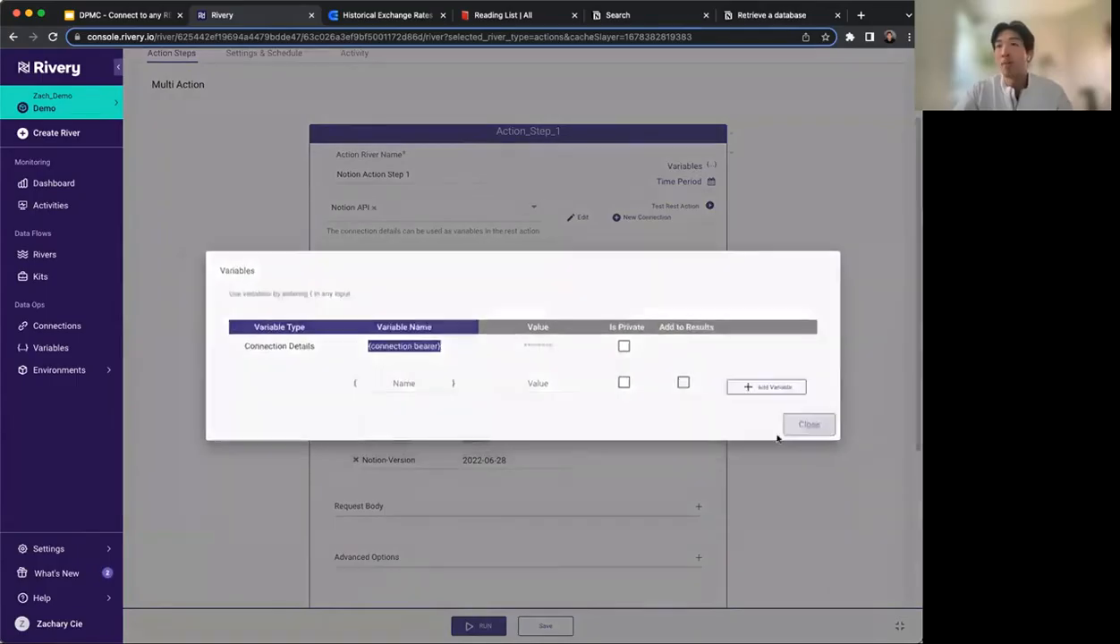
left_click(553, 438)
key("ctrl+v")
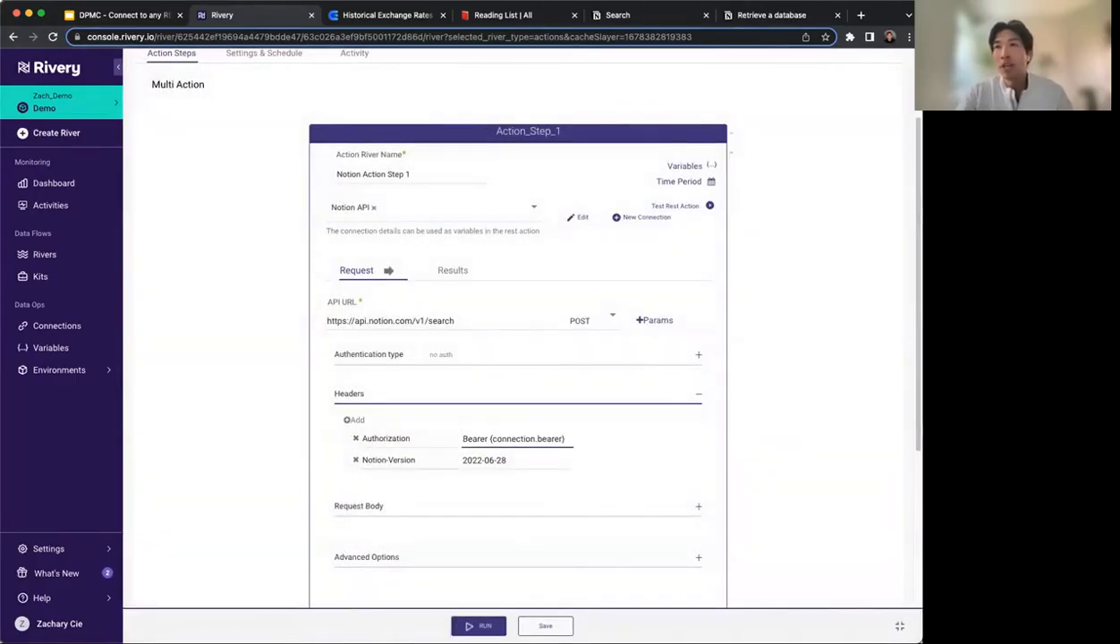
Enter a JSON request body filtering property "object" by value "database" and sorting by timestamp "last_edited_time" in "ascending" direction.
scroll(367, 474, "down", 1)
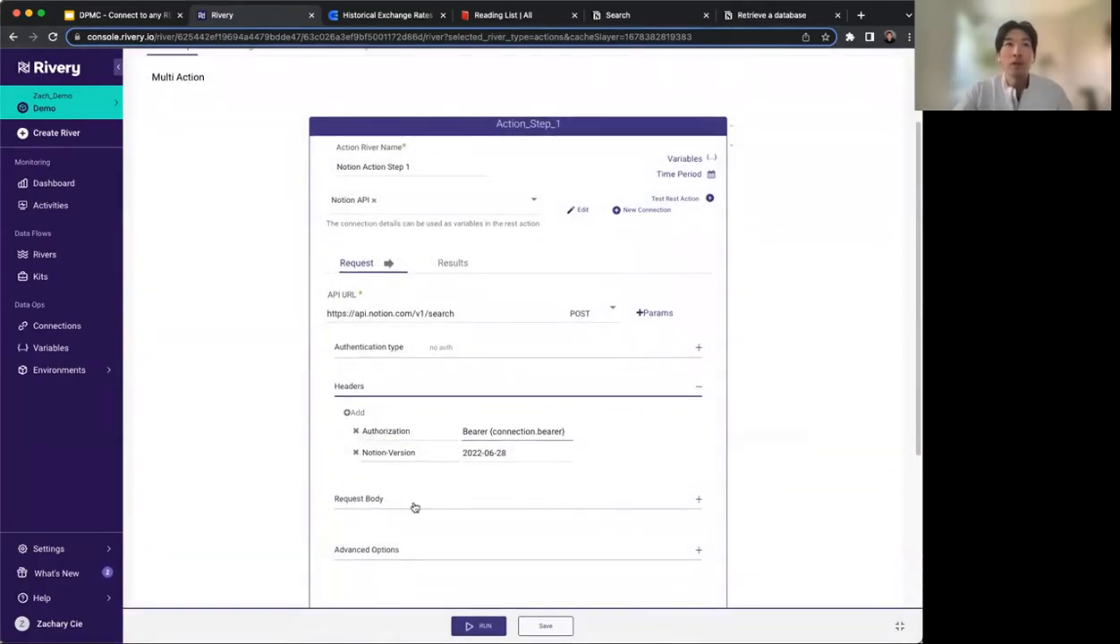
left_click(403, 494)
key("super+Tab")
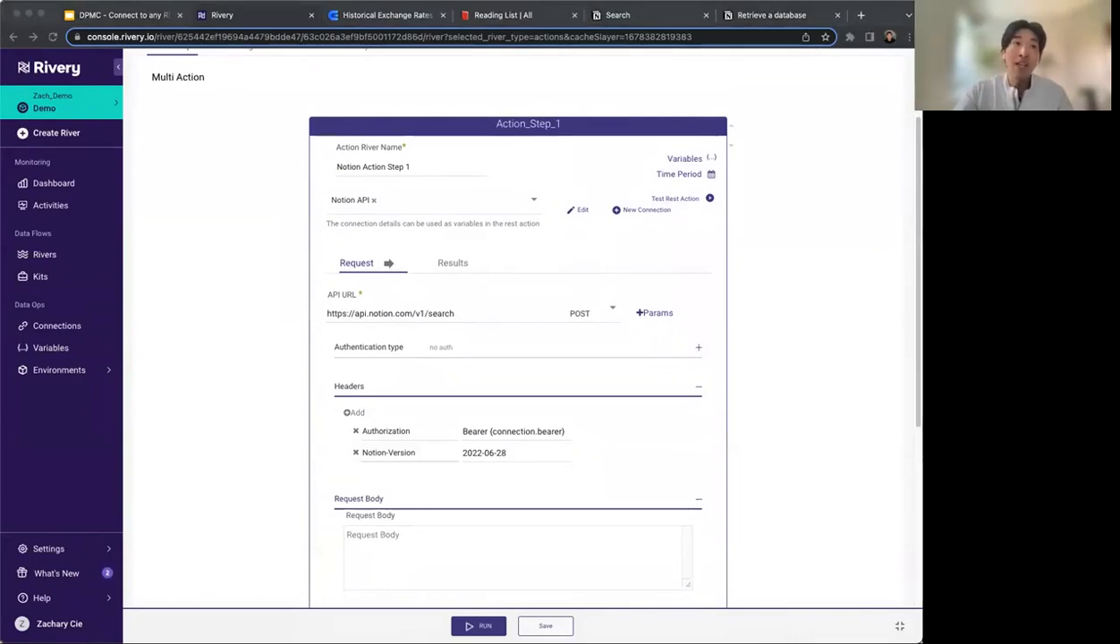
left_click(445, 559)
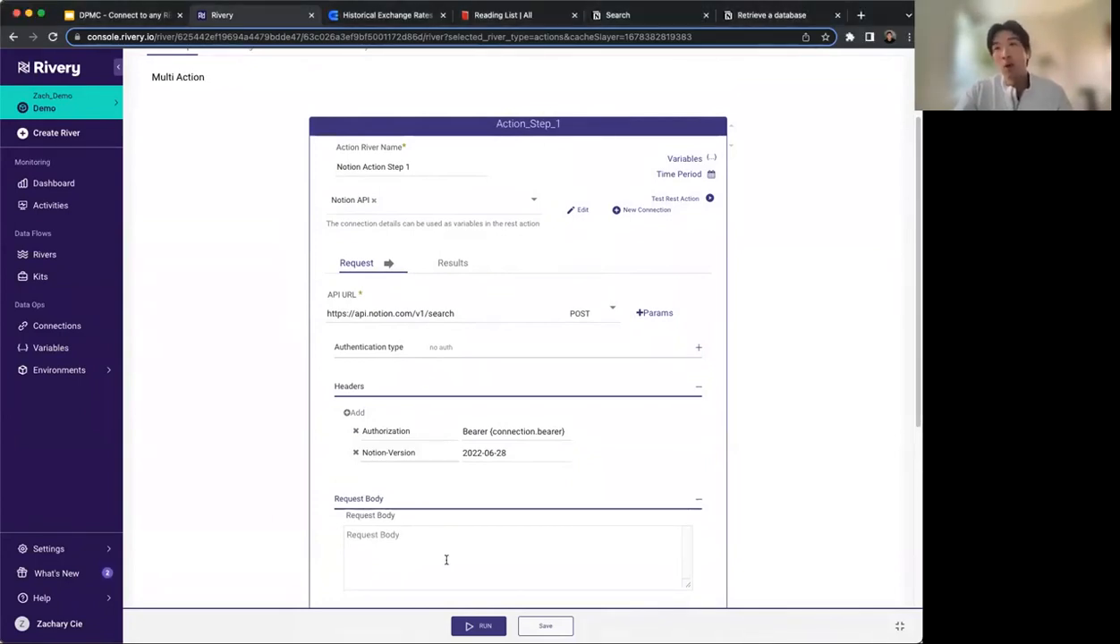
type("{   \"filter\": {     \"value\": \"database\",     \"property\": \"object\"   },   \"sort\": {     \"direction\": \"ascending\",     \"timestamp\": \"last_edited_time\"   } }")
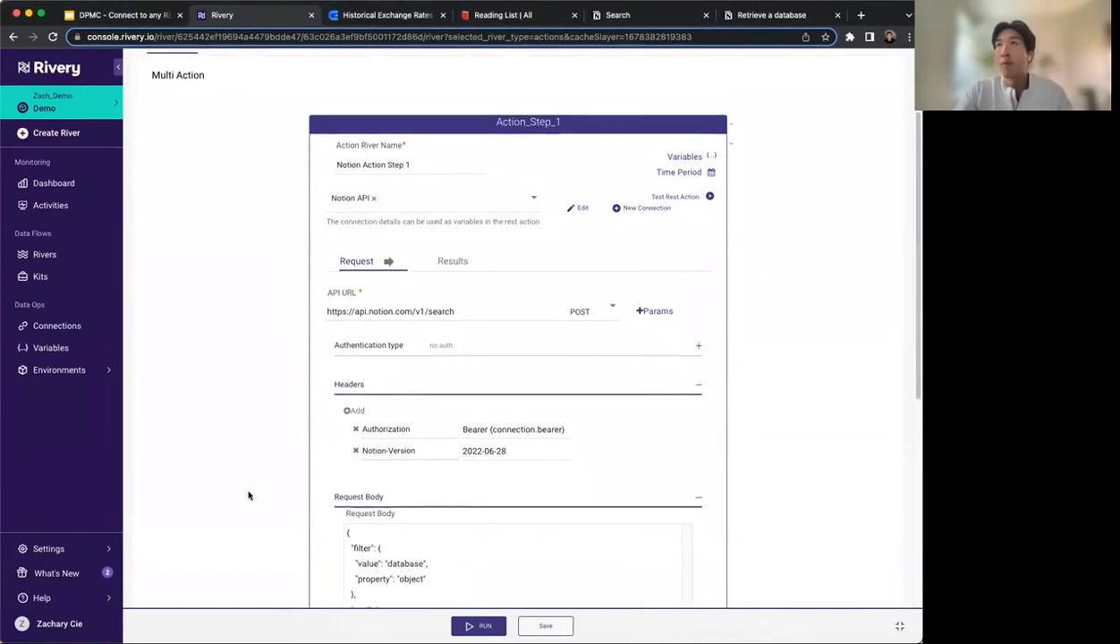
scroll(248, 495, "down", 3)
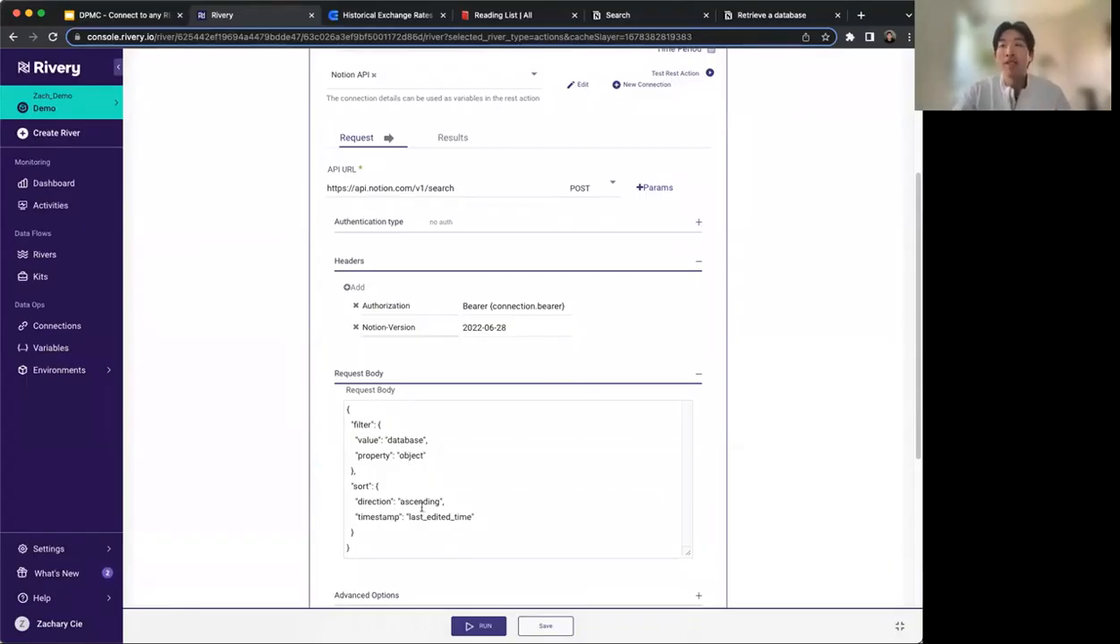
scroll(464, 518, "down", 2)
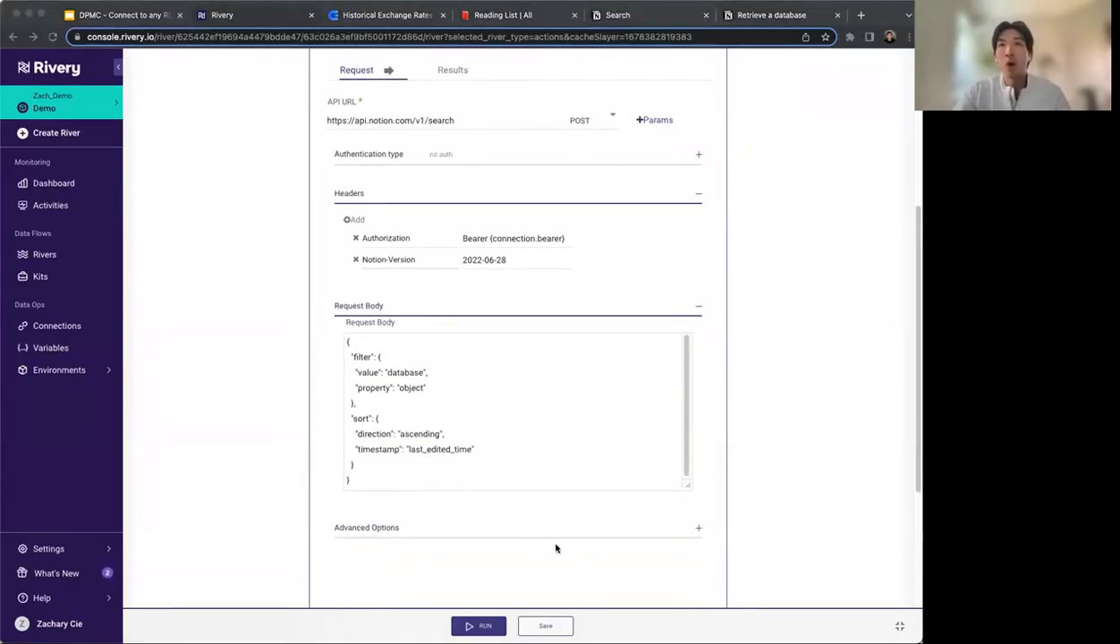
Review the request's advanced options, such as sleep, timeout and certificate validation.
left_click(496, 528)
scroll(358, 519, "down", 1)
scroll(226, 511, "down", 5)
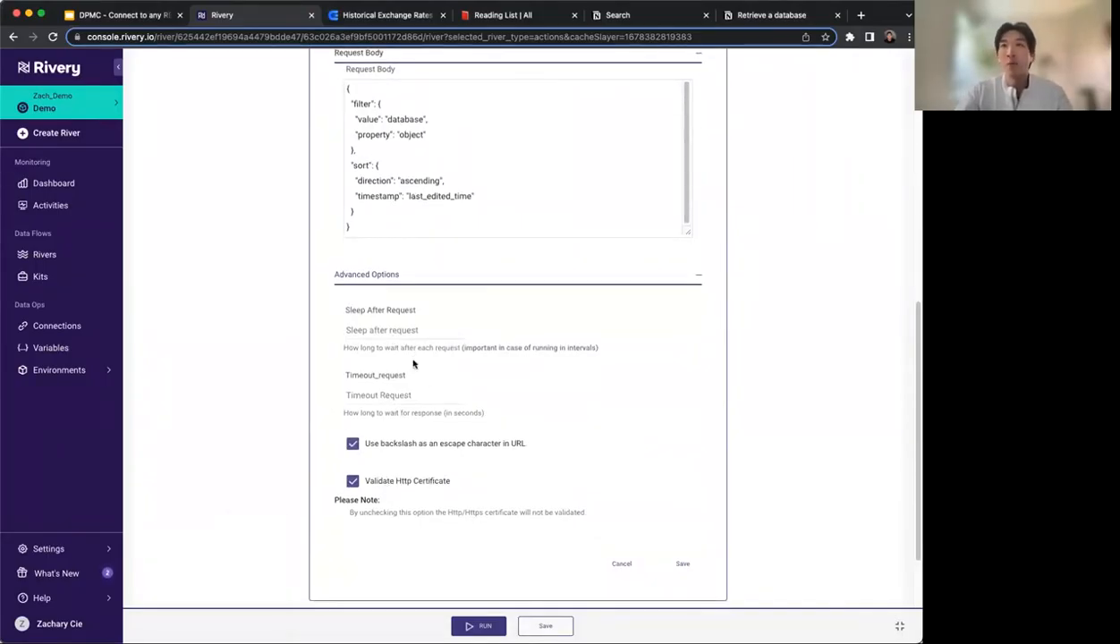
left_click(482, 280)
Test the REST action and examine the database id within the response's results array.
scroll(515, 332, "up", 8)
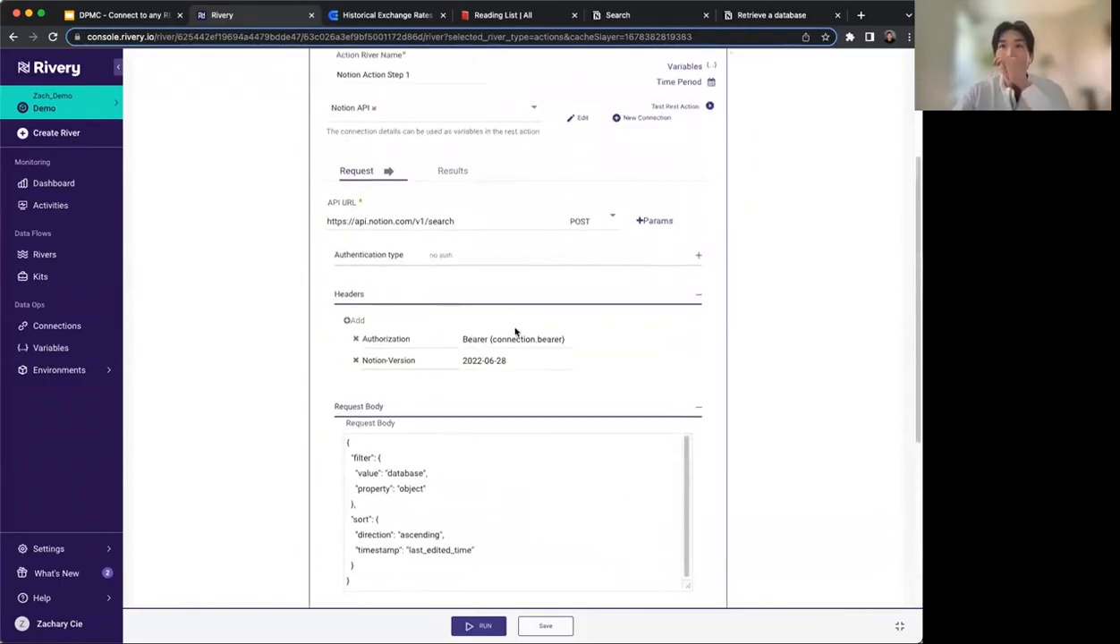
scroll(483, 268, "up", 1)
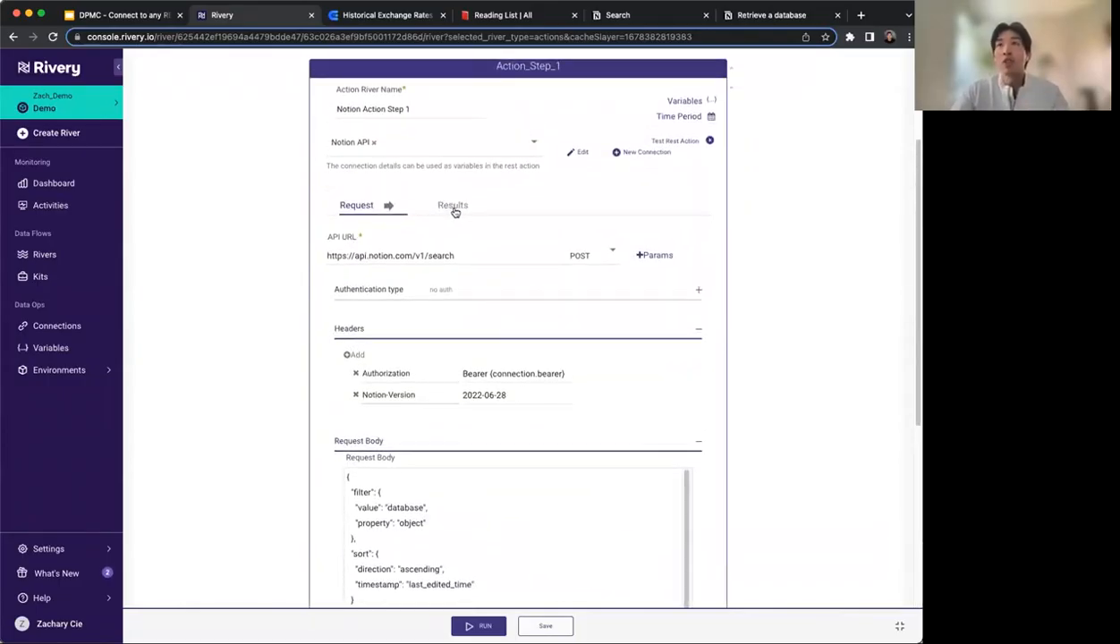
left_click(709, 141)
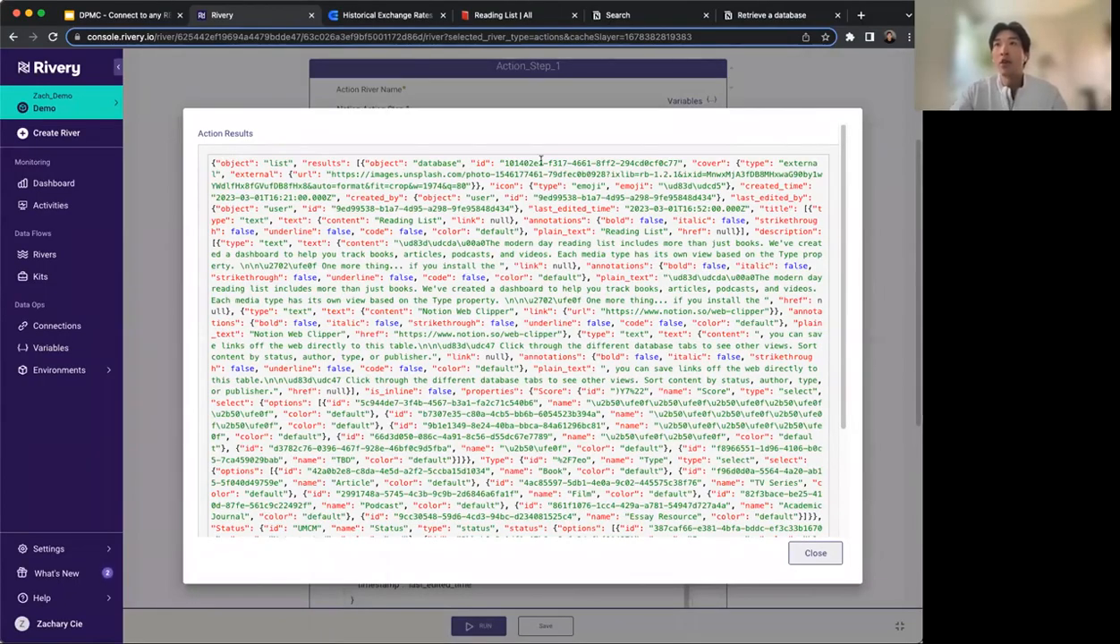
left_click_drag(504, 164, 662, 158)
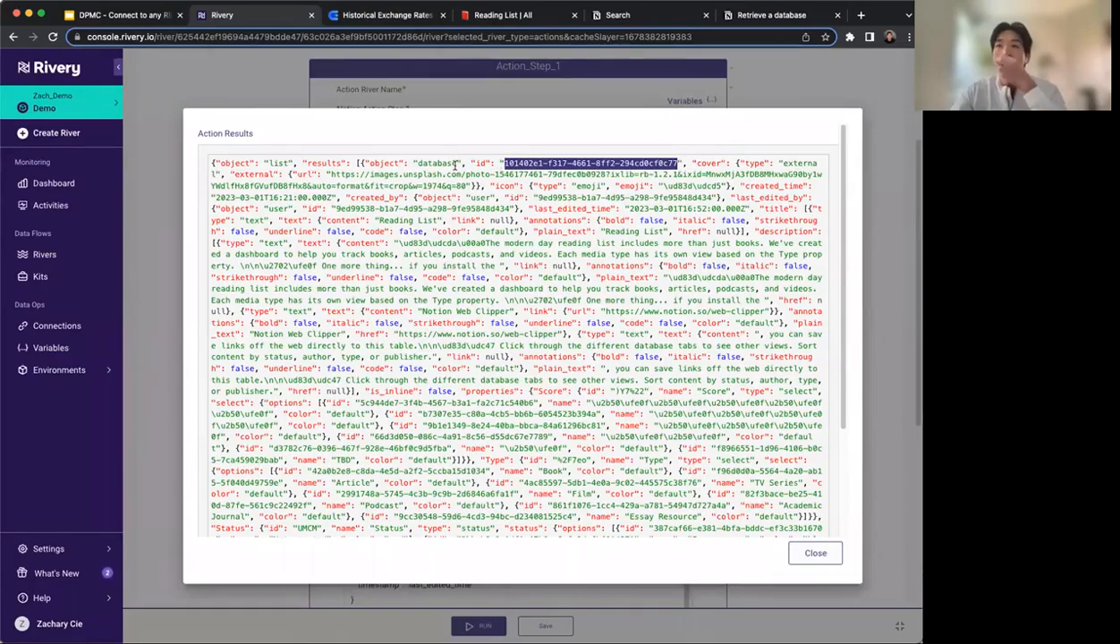
double_click(319, 165)
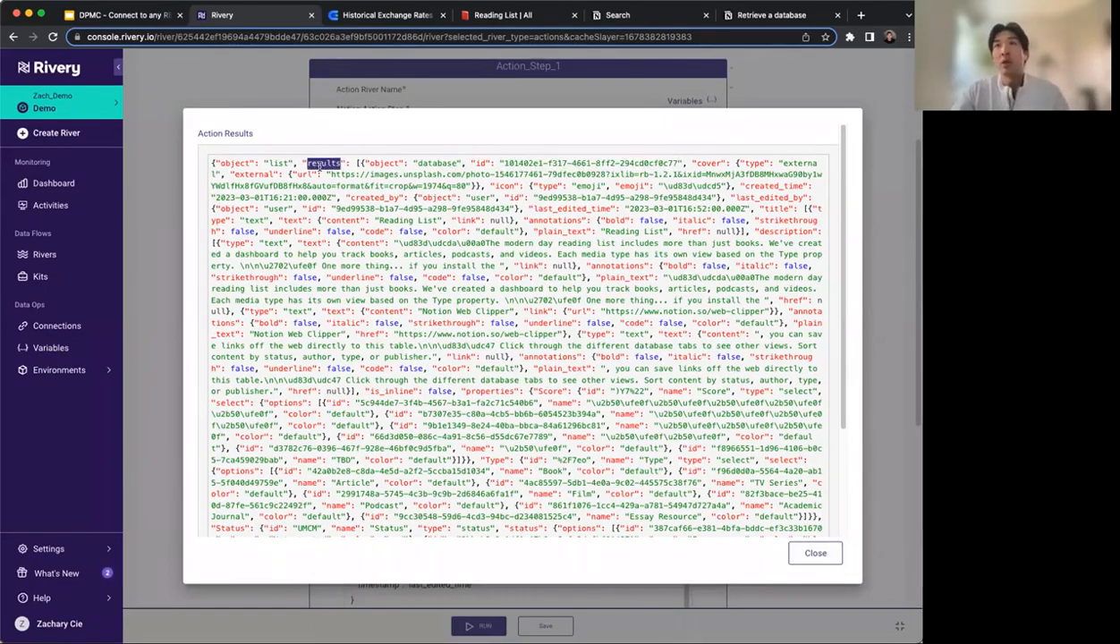
left_click_drag(536, 164, 634, 164)
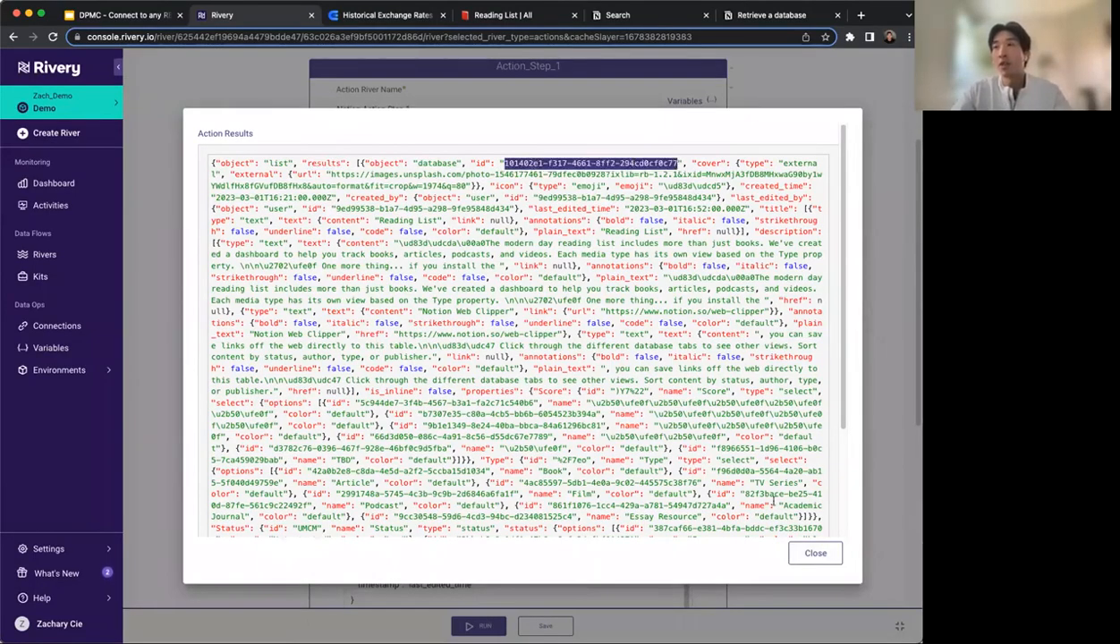
left_click(816, 553)
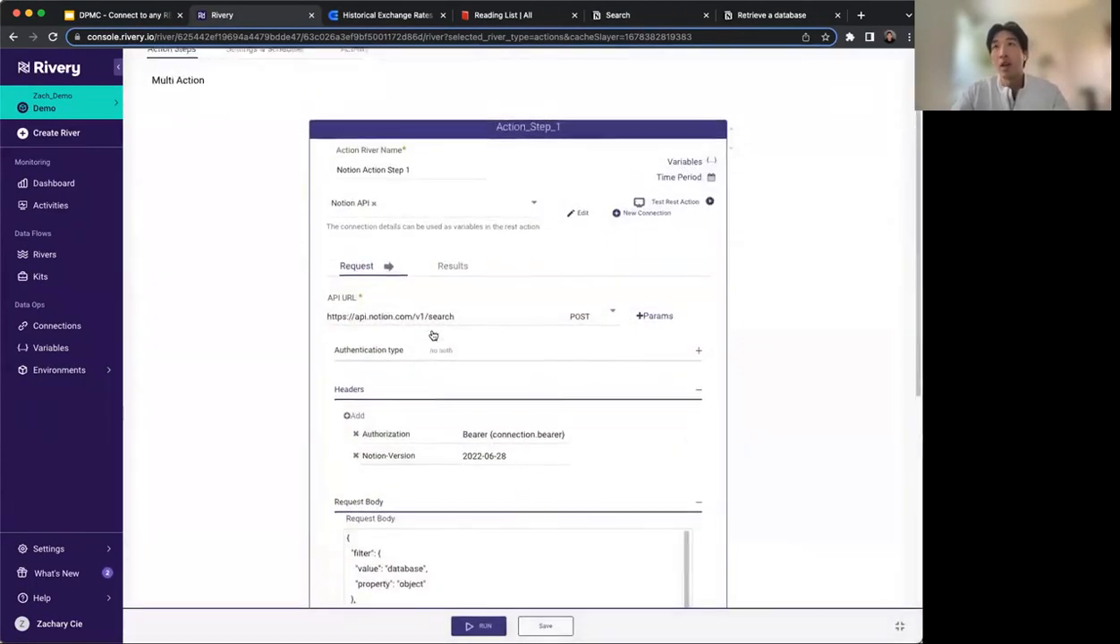
Set the action's results type to Variables.
left_click(458, 278)
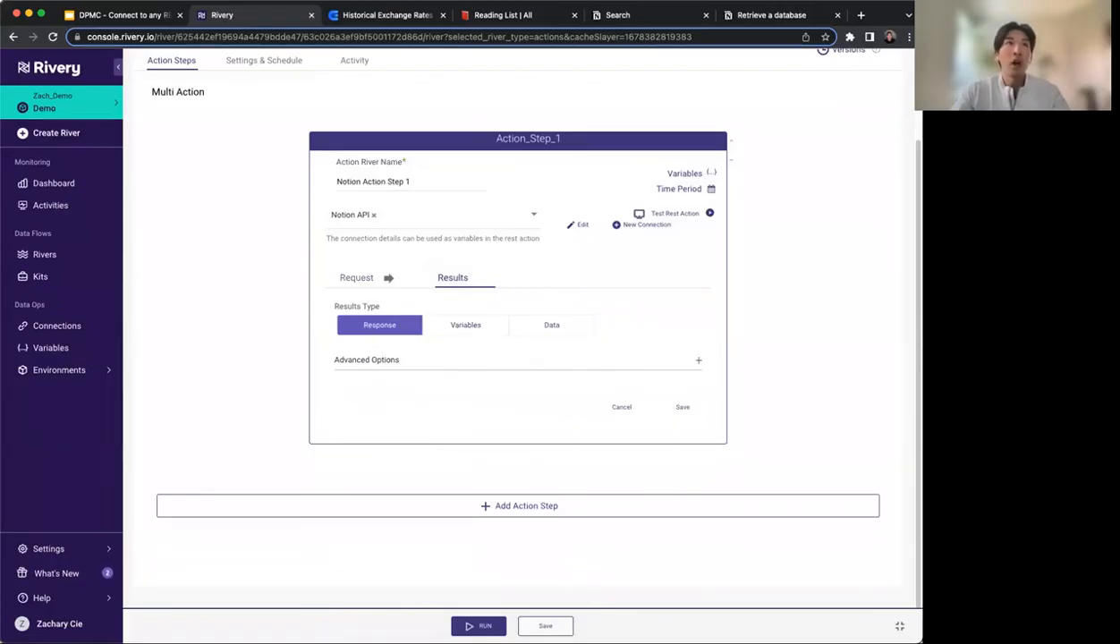
key("super+Tab")
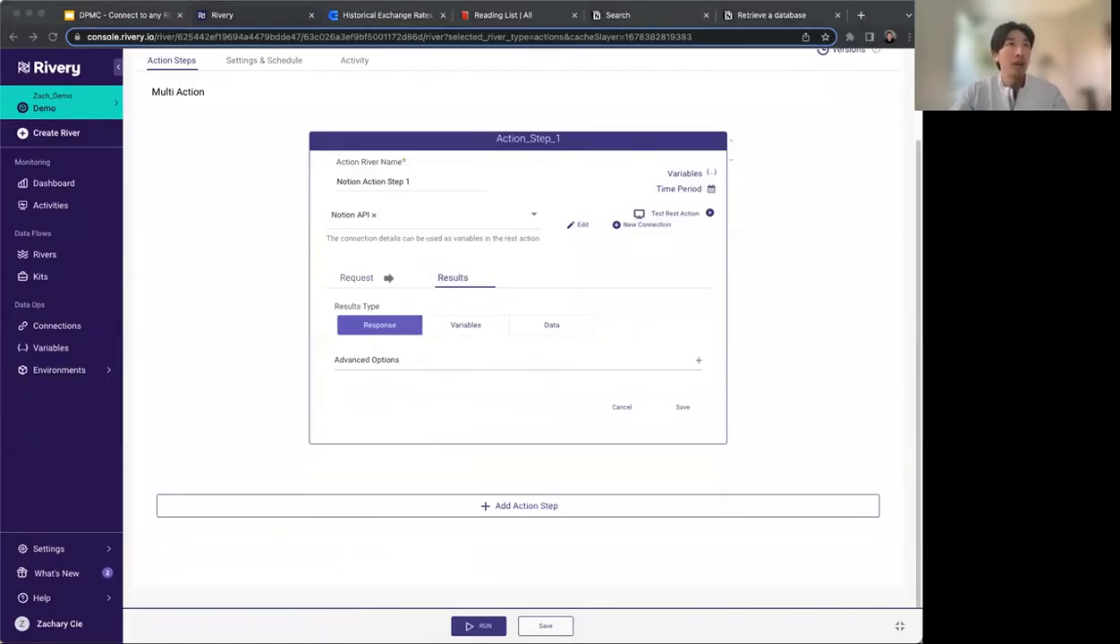
left_click(476, 331)
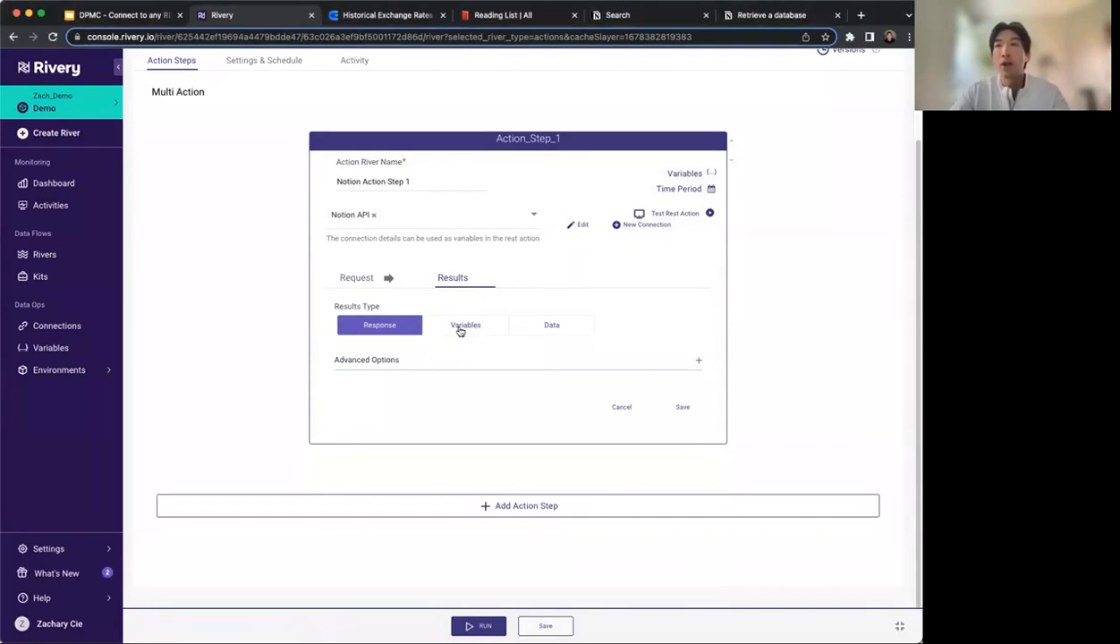
left_click(461, 328)
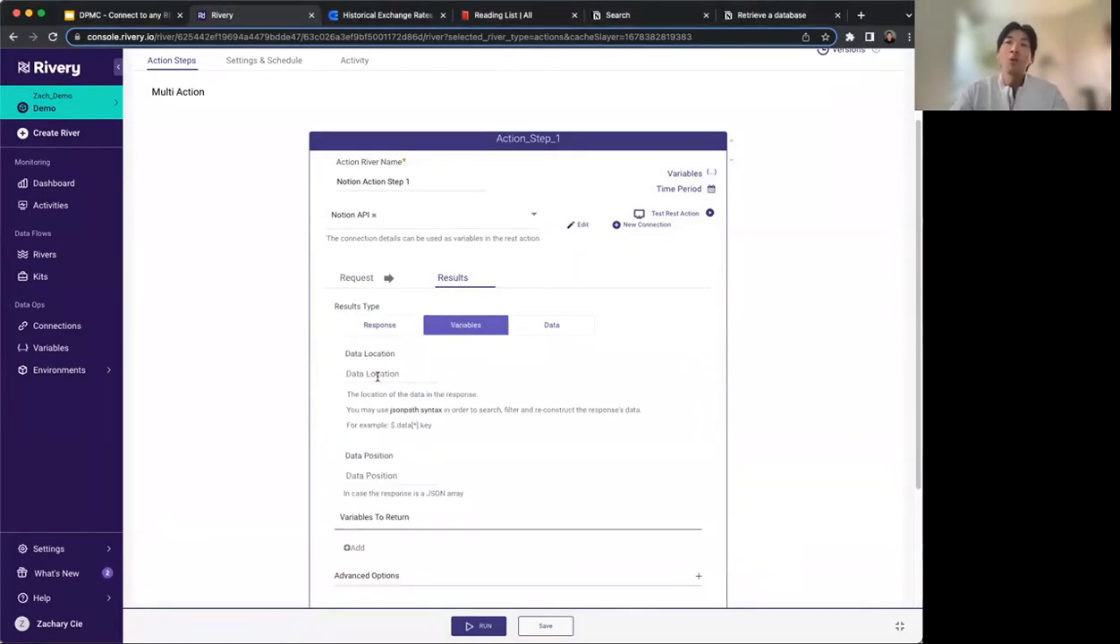
Set the data location of the Variables result to $.results[0].
left_click(375, 375)
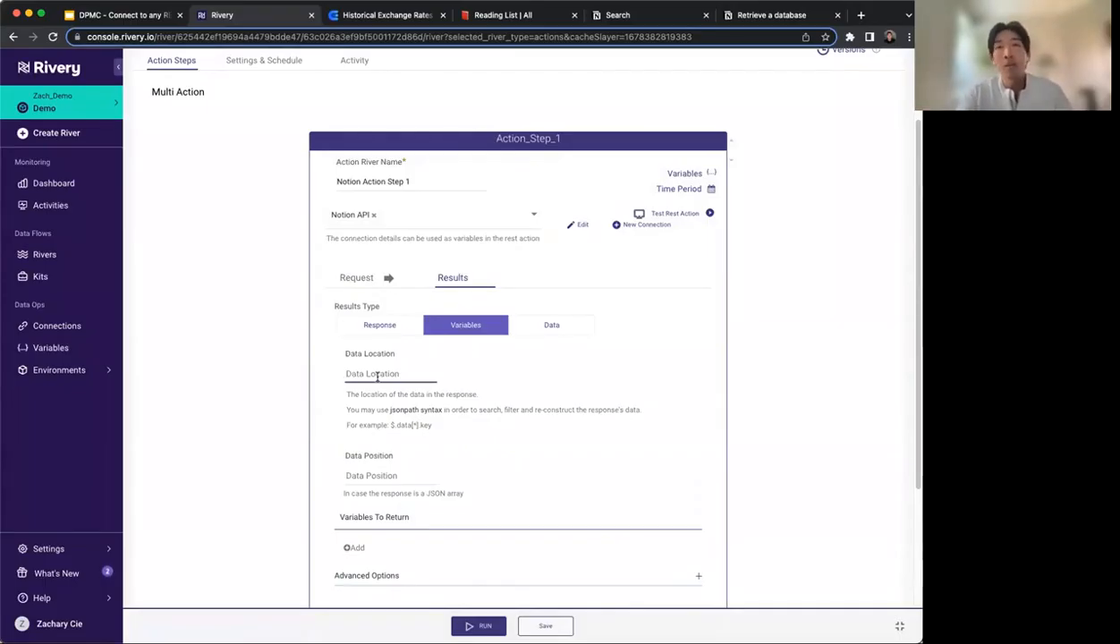
type("$")
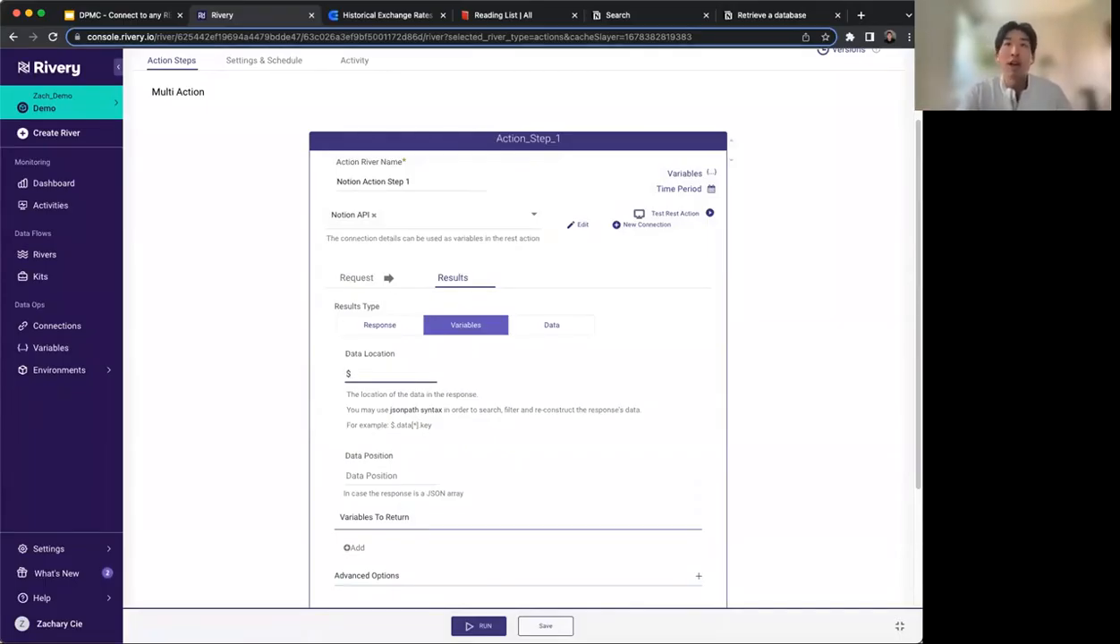
type(".results[0")
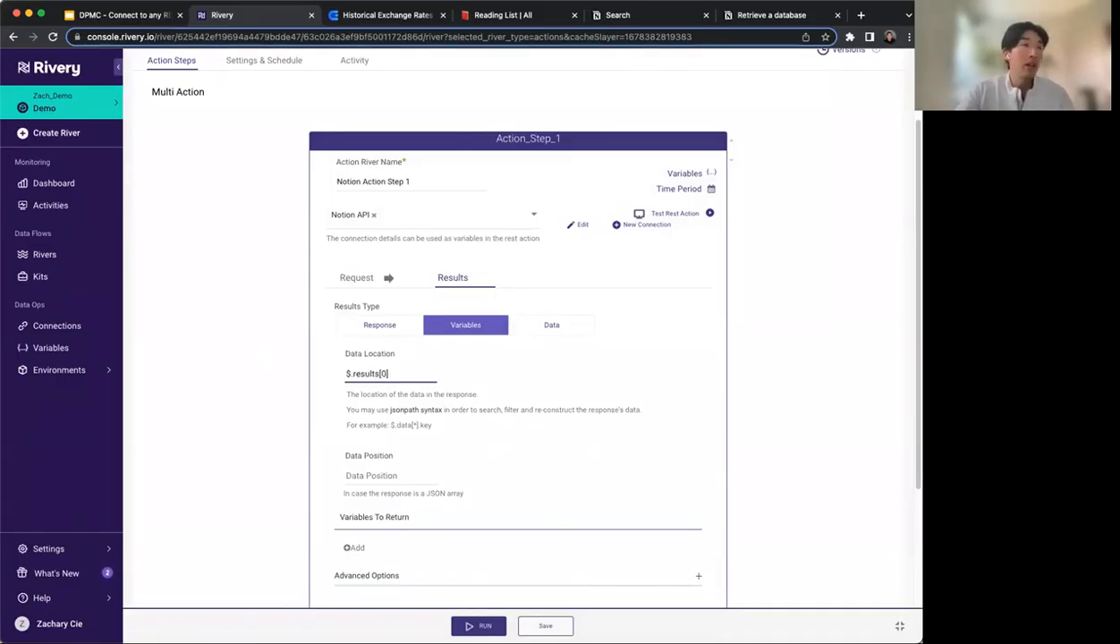
Add a variable to return named id_value that takes the response key id.
scroll(375, 432, "down", 1)
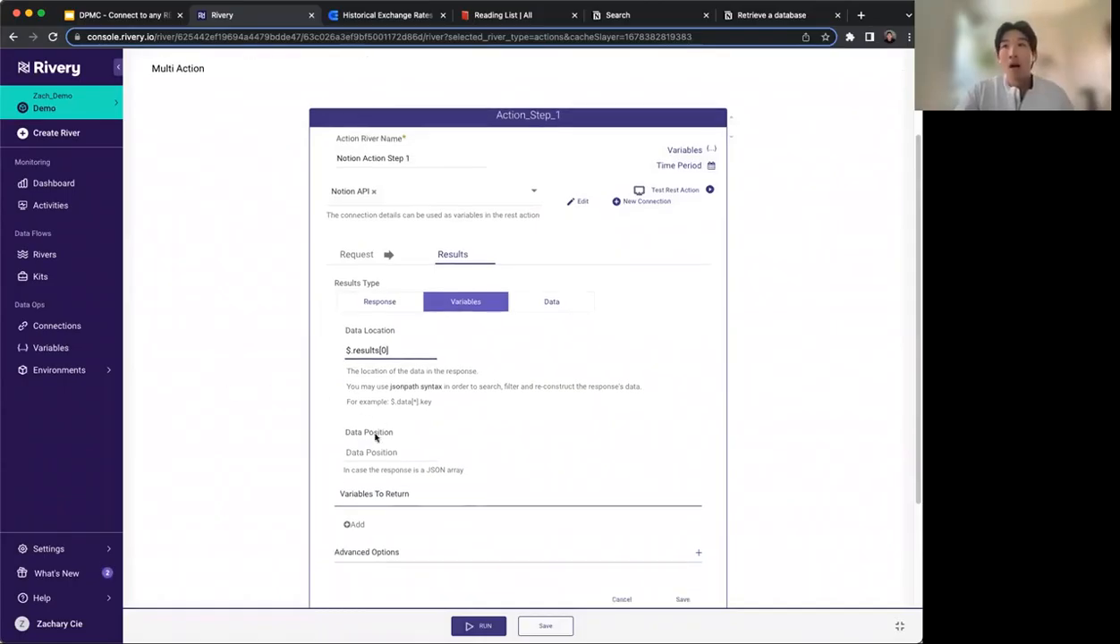
left_click(349, 525)
scroll(350, 526, "down", 3)
left_click(371, 415)
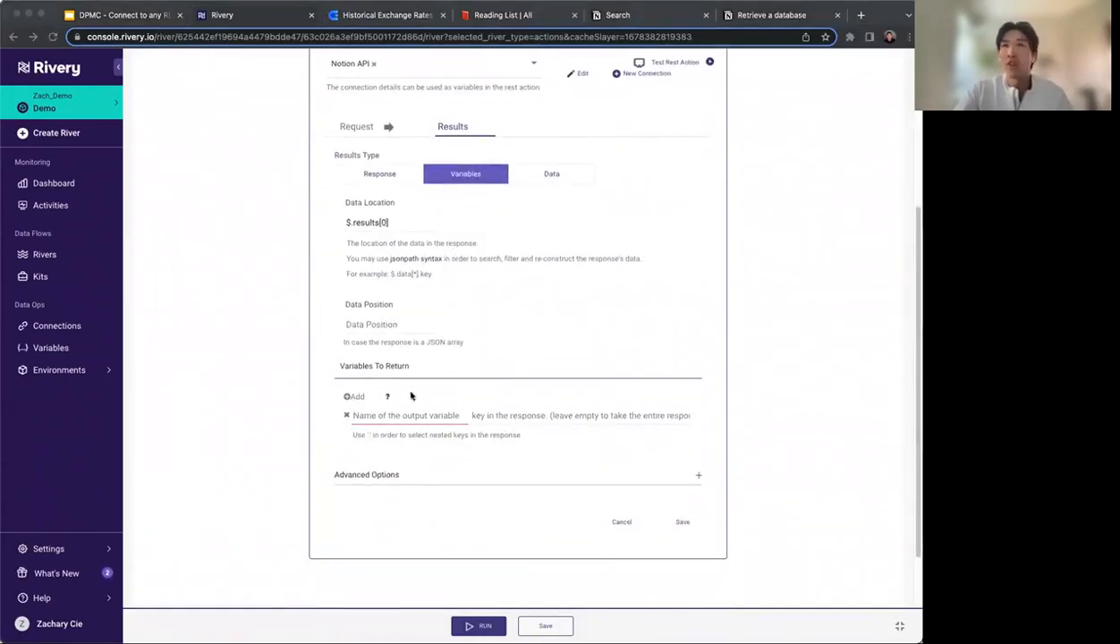
left_click(393, 415)
type("id_val")
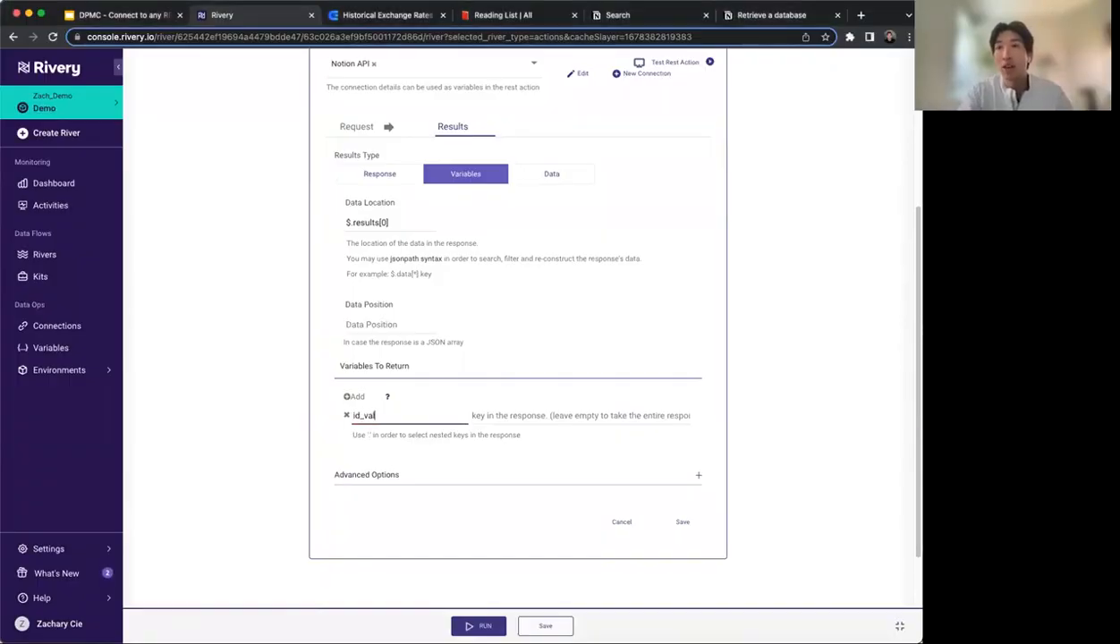
type("ue")
key("Tab")
type("id")
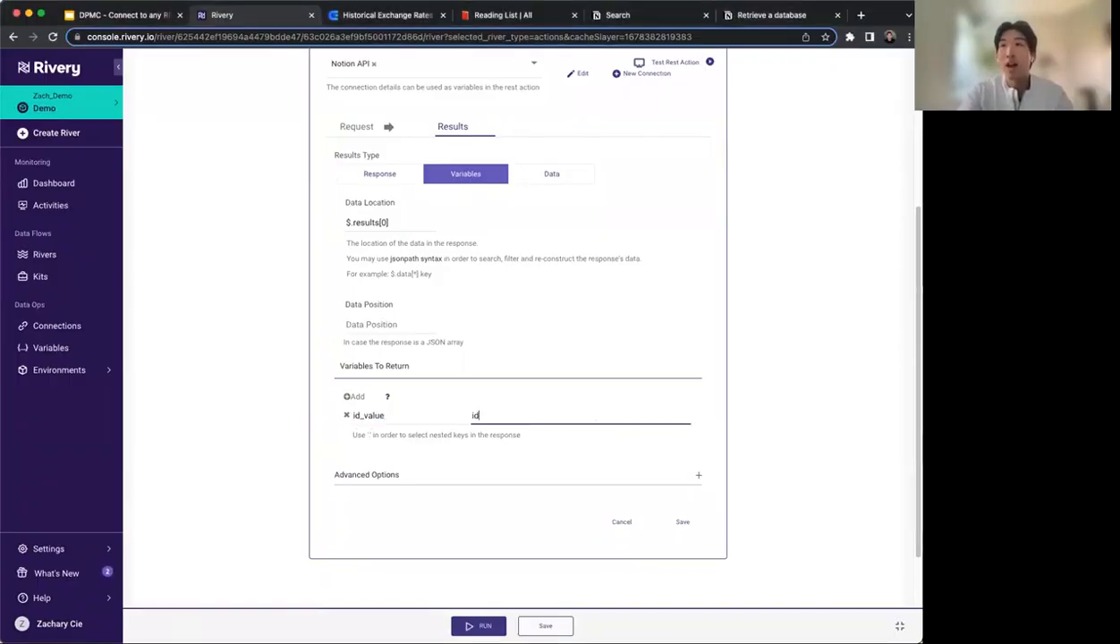
Save the first action and check the input variables of Action_Step_1.
scroll(507, 420, "up", 5)
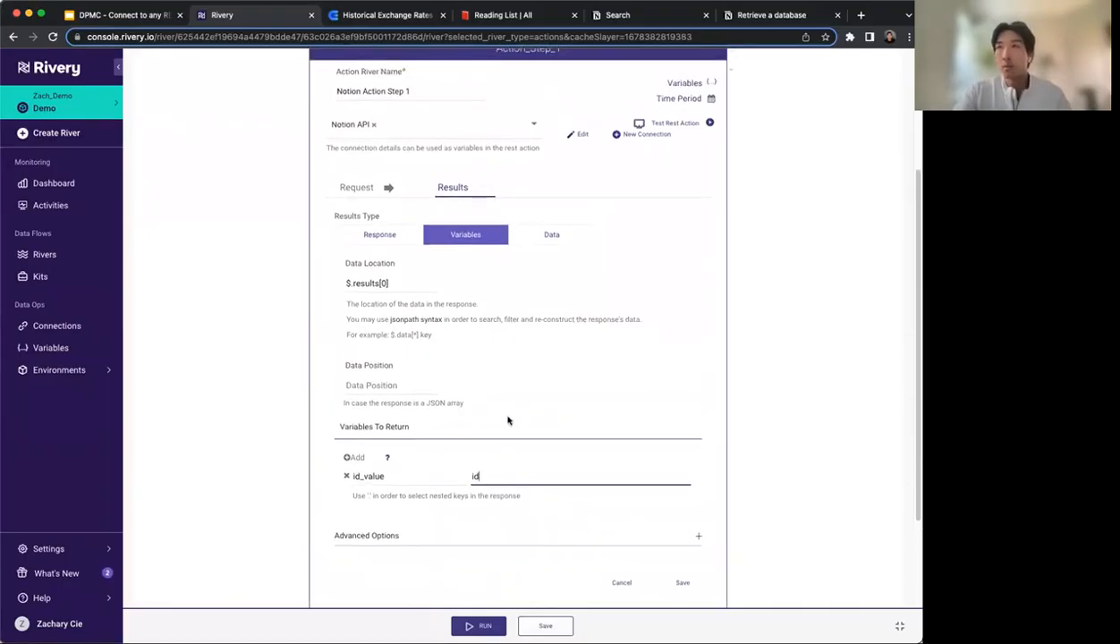
scroll(666, 499, "down", 3)
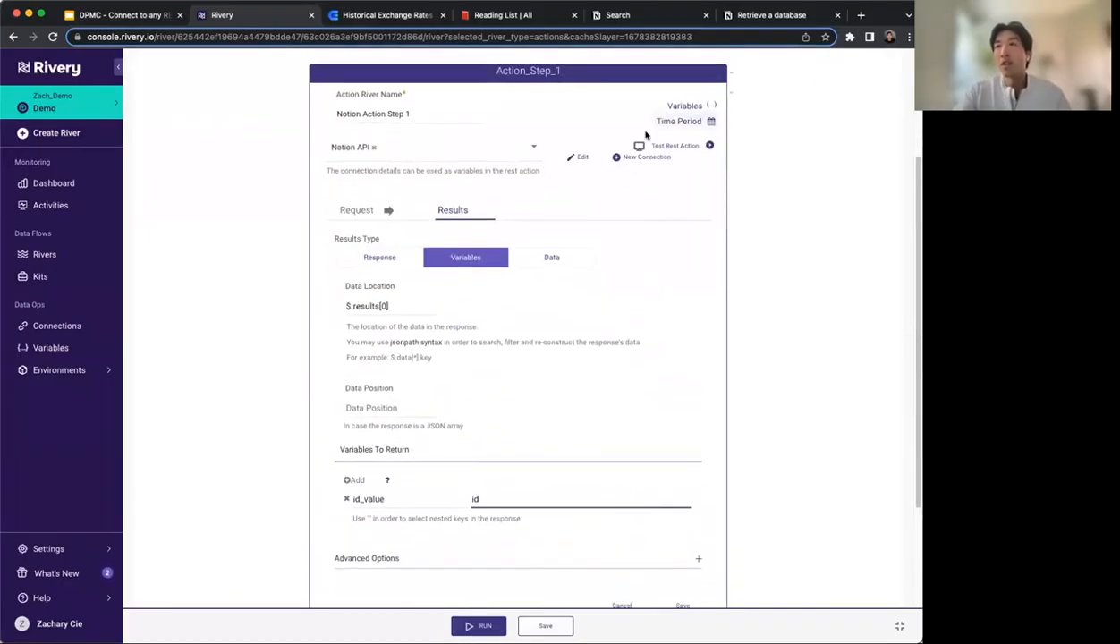
left_click(637, 156)
key("Escape")
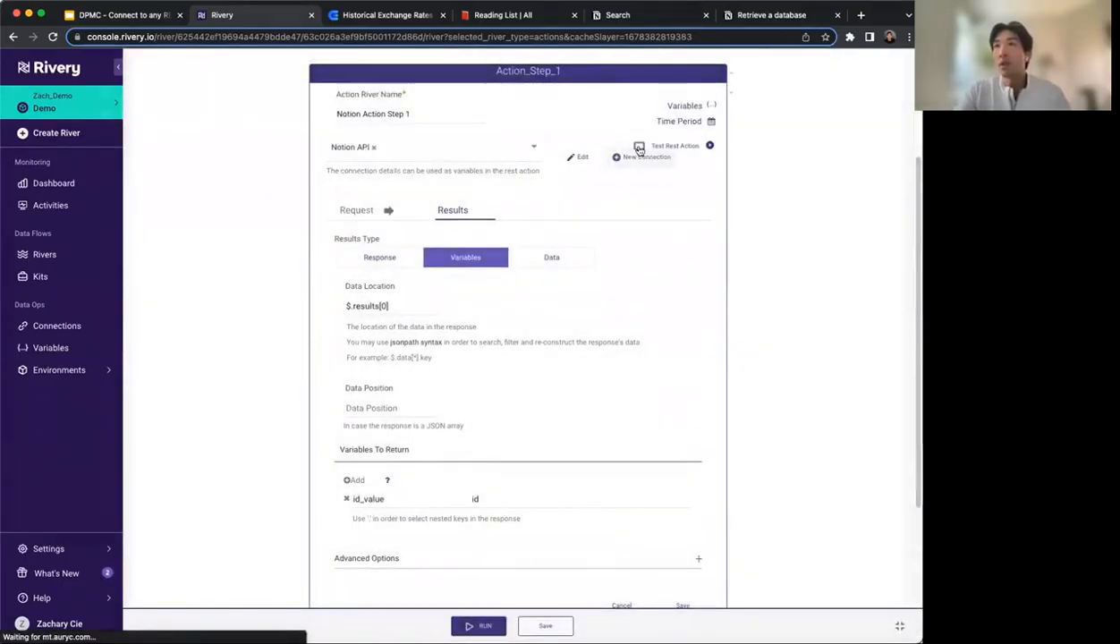
scroll(712, 304, "down", 1)
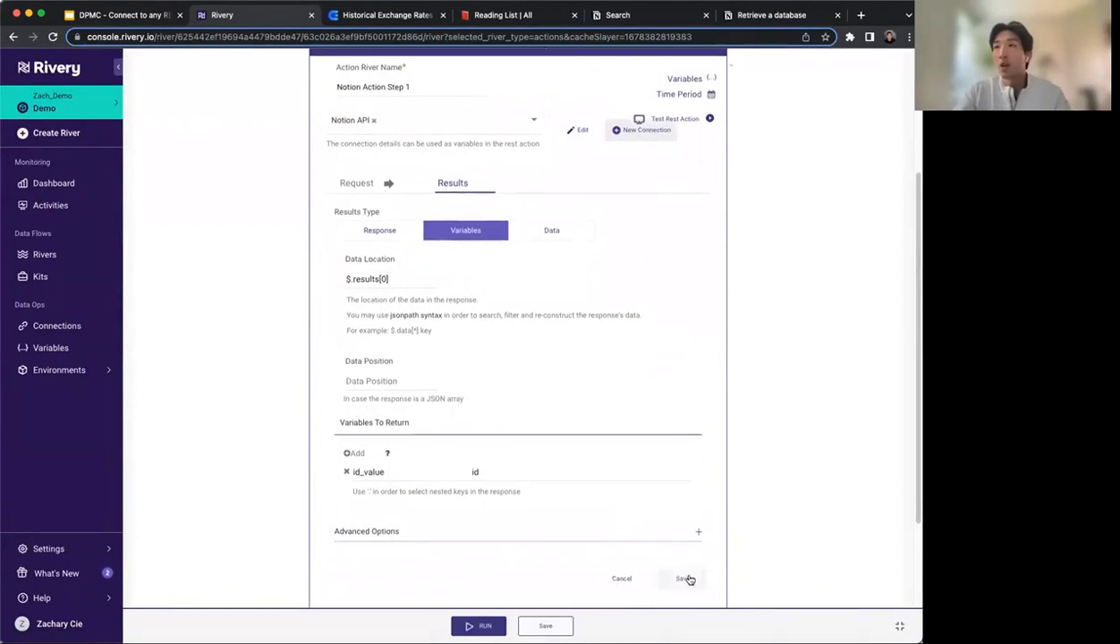
left_click(686, 580)
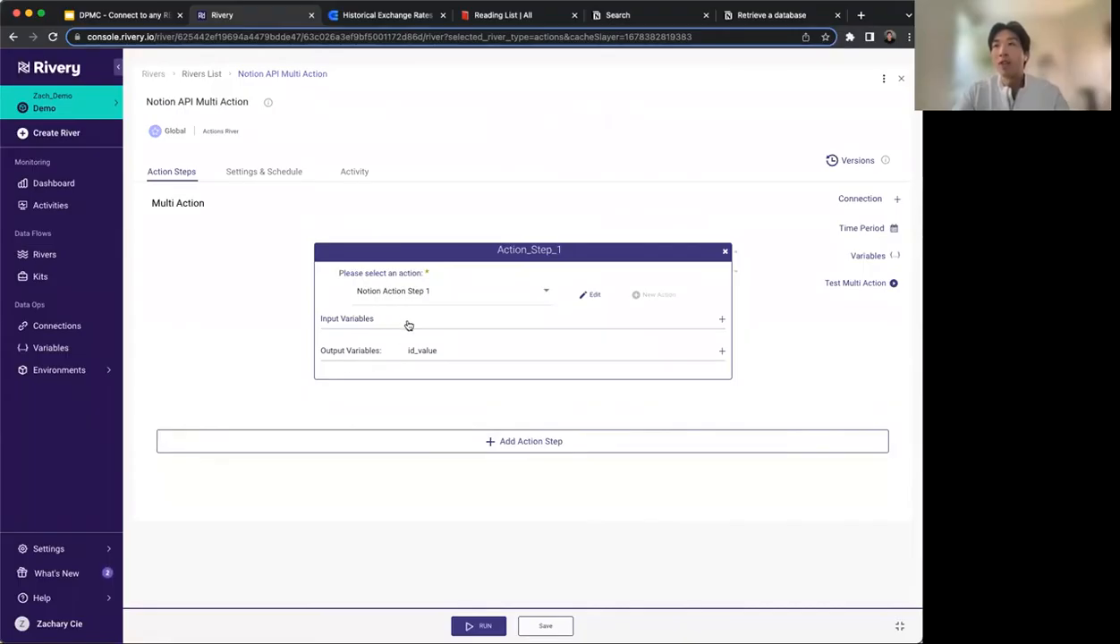
left_click(408, 325)
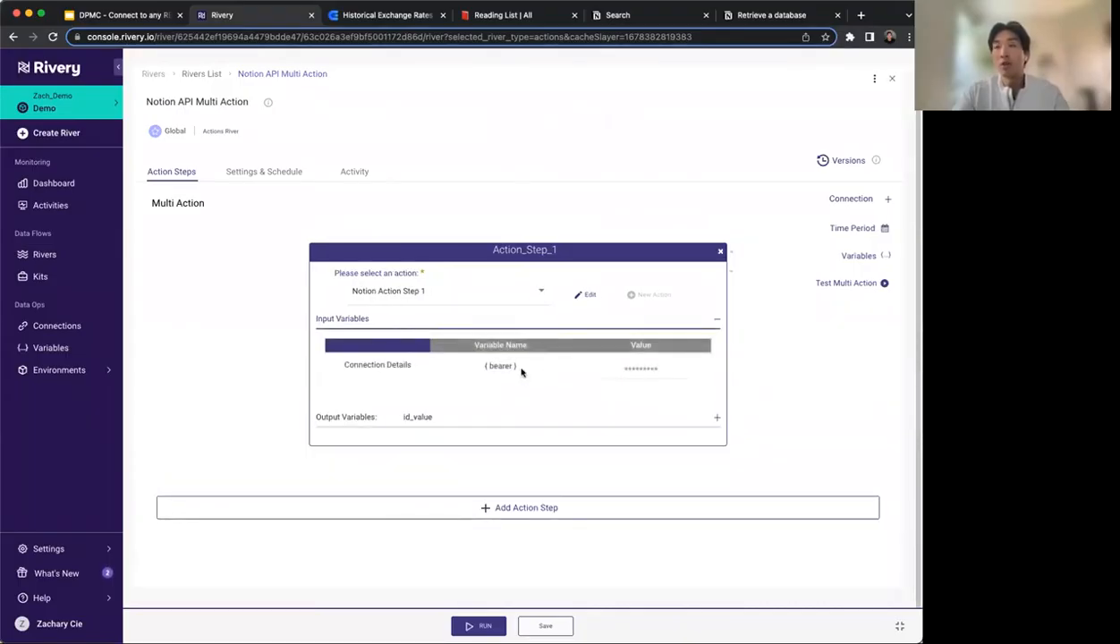
left_click(503, 322)
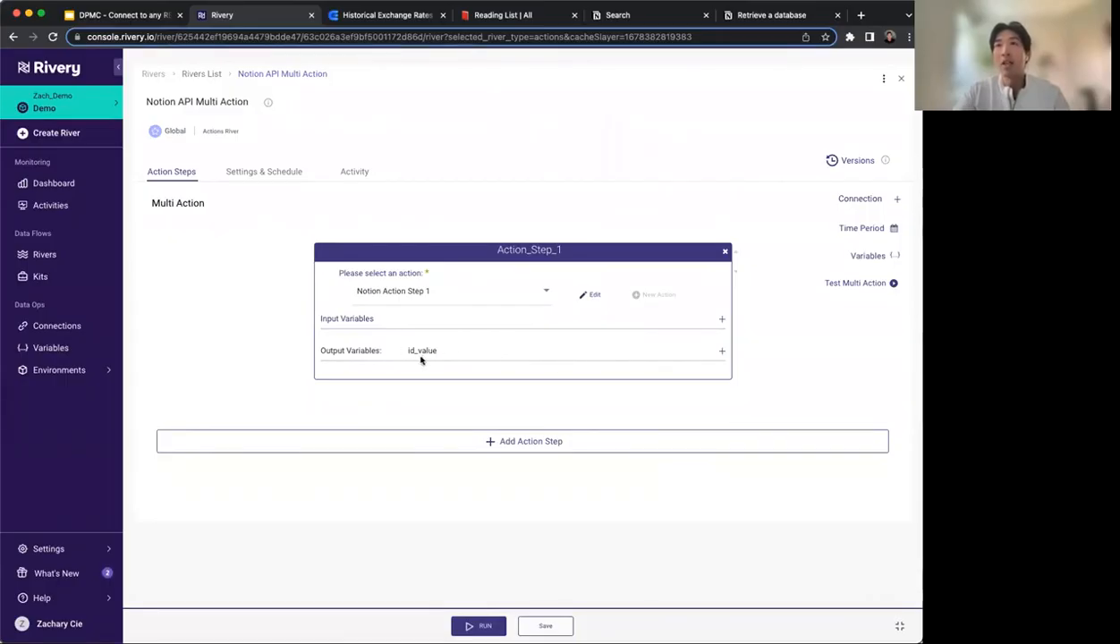
Add a second action step and create a new action in it named "Notion Action Step 2".
left_click(438, 444)
left_click(383, 451)
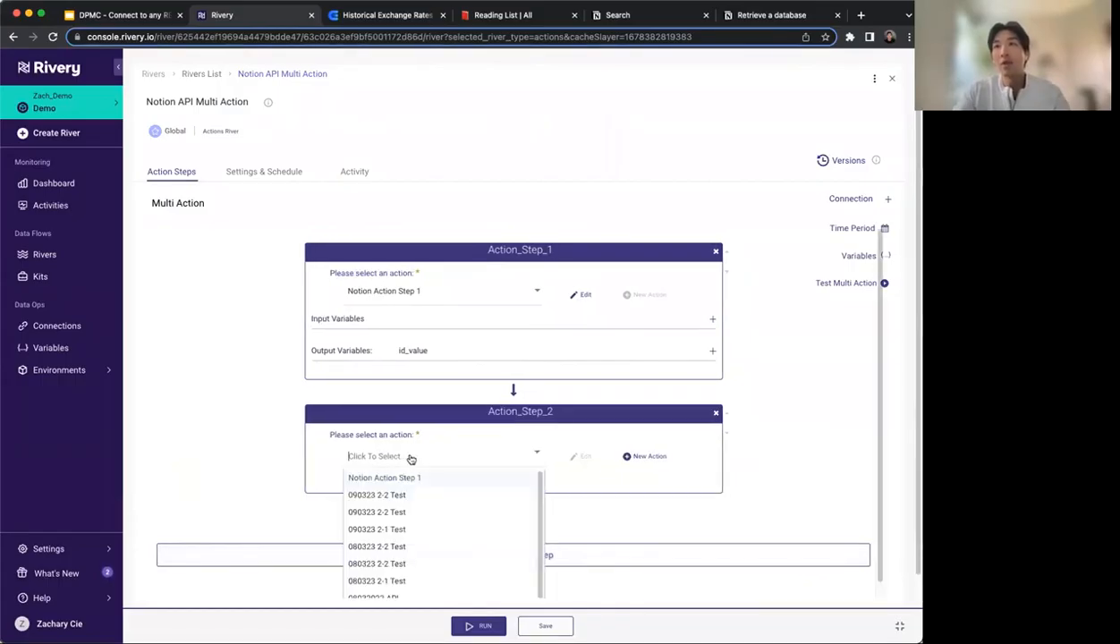
left_click(632, 456)
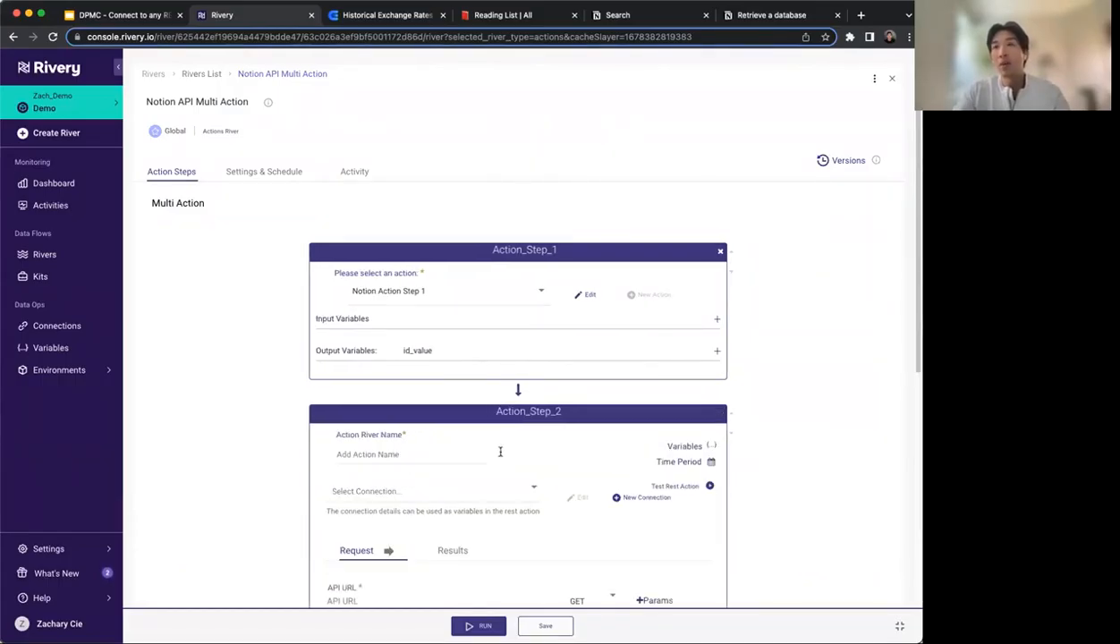
left_click(377, 458)
type("N")
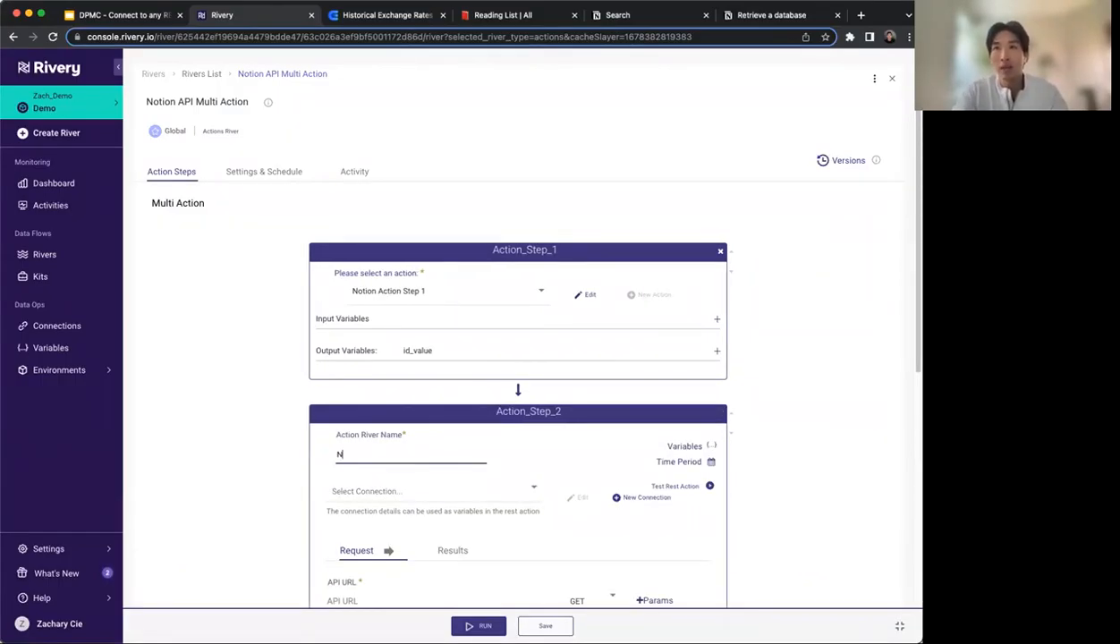
type("otion Action Step 2")
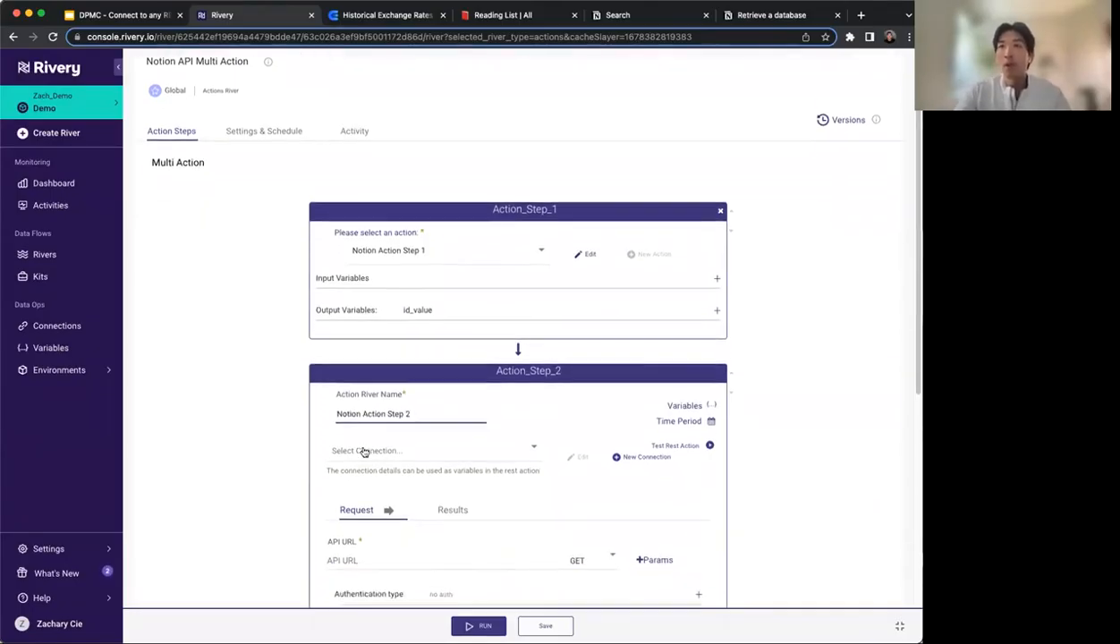
Assign the Notion API connection to the second action.
scroll(362, 452, "down", 1)
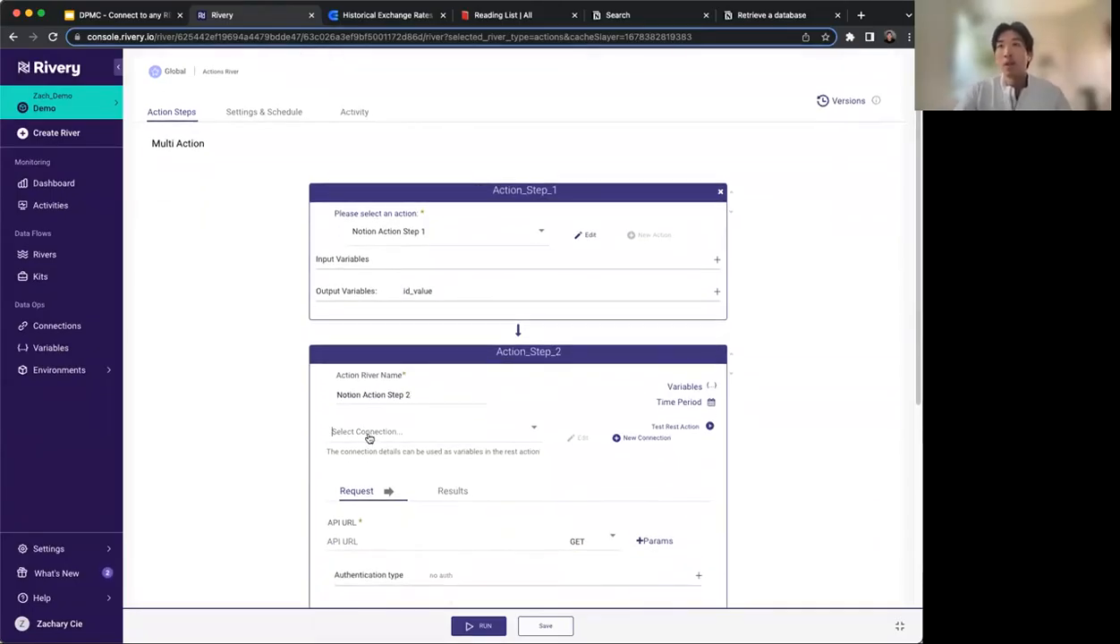
left_click(369, 438)
left_click(362, 464)
scroll(246, 458, "down", 1)
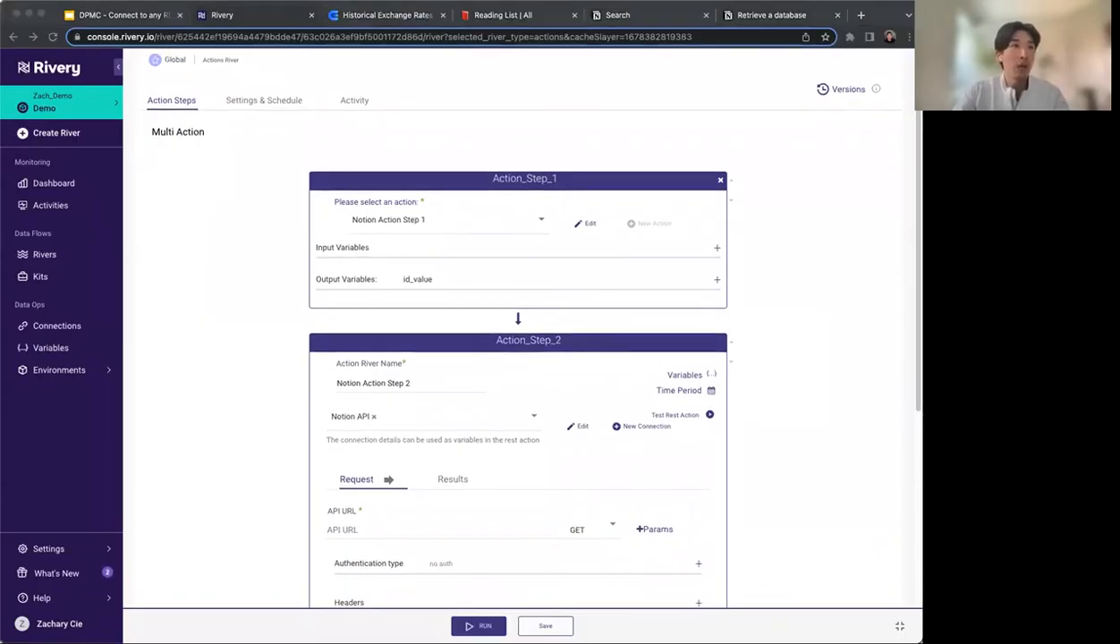
left_click(358, 532)
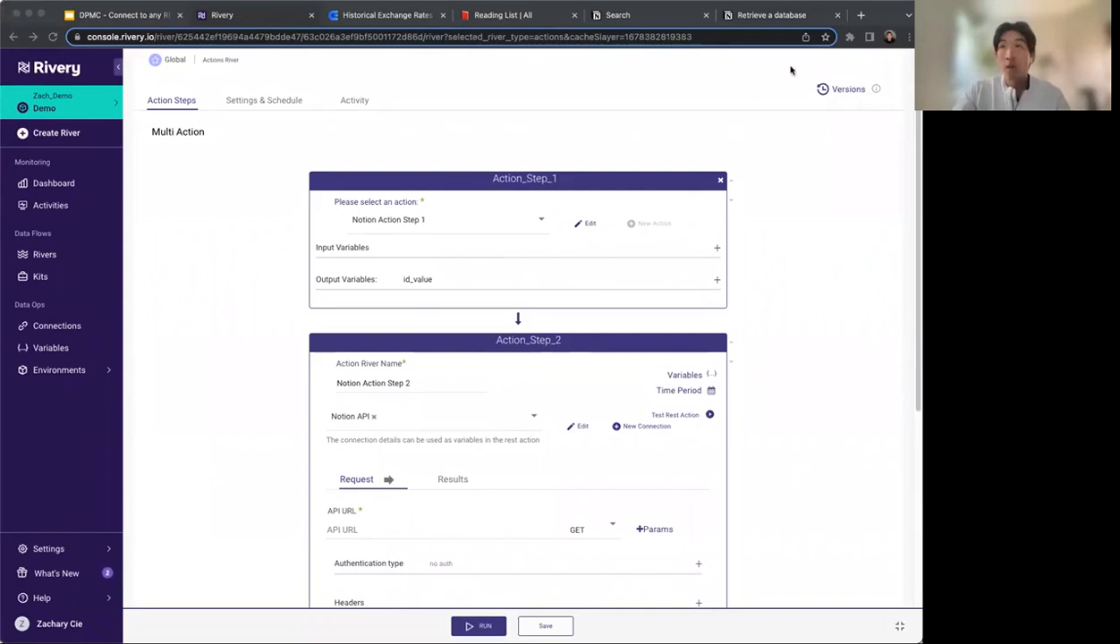
left_click(768, 16)
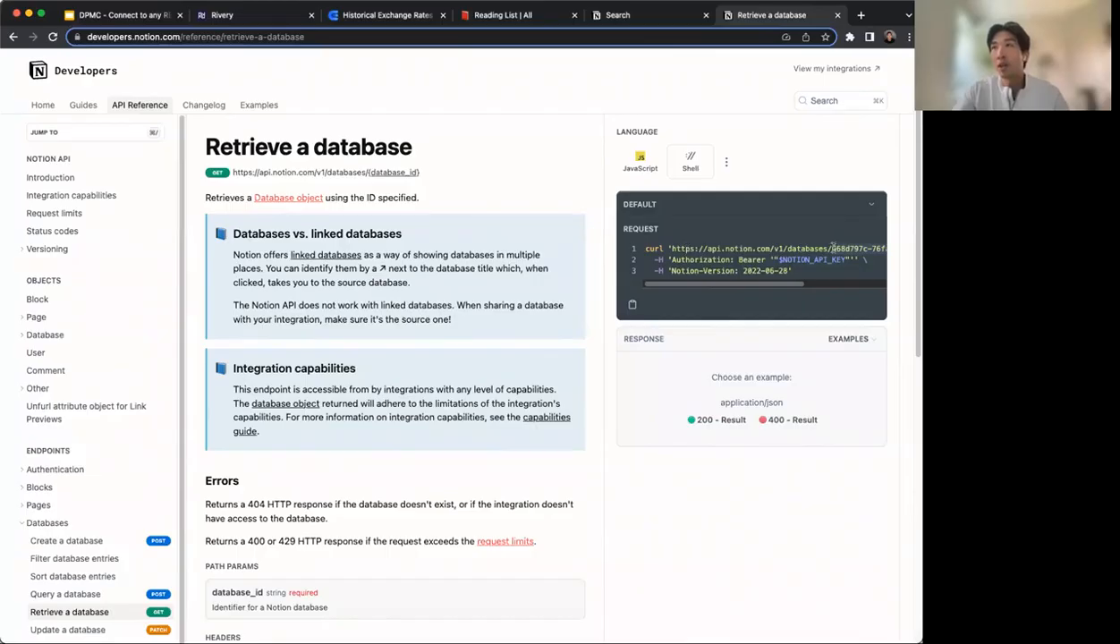
left_click(260, 17)
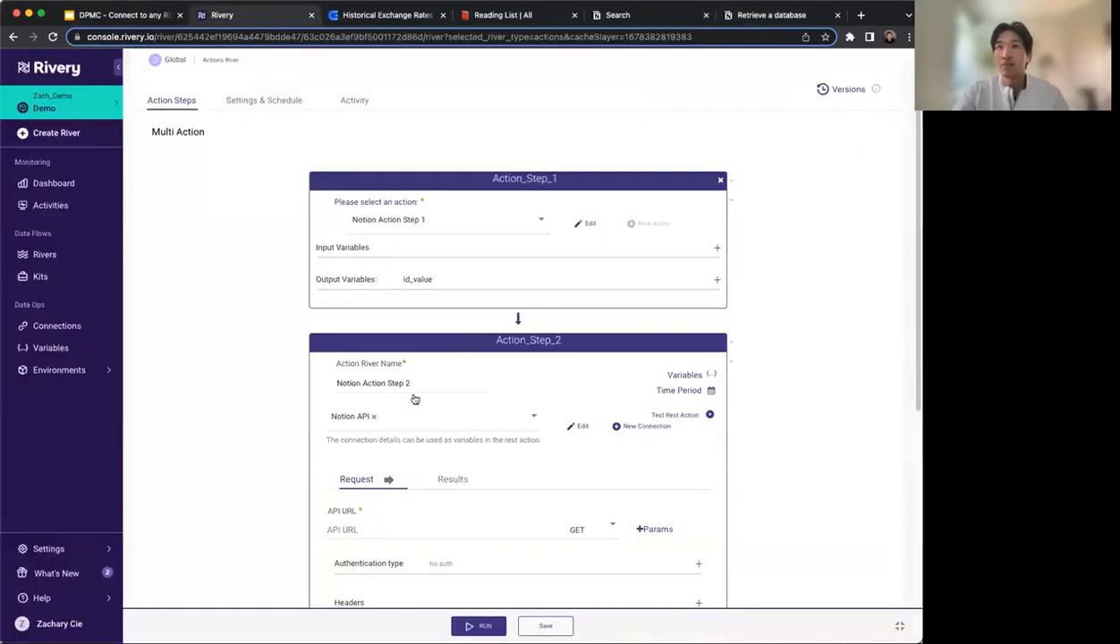
scroll(396, 537, "down", 2)
left_click(420, 420)
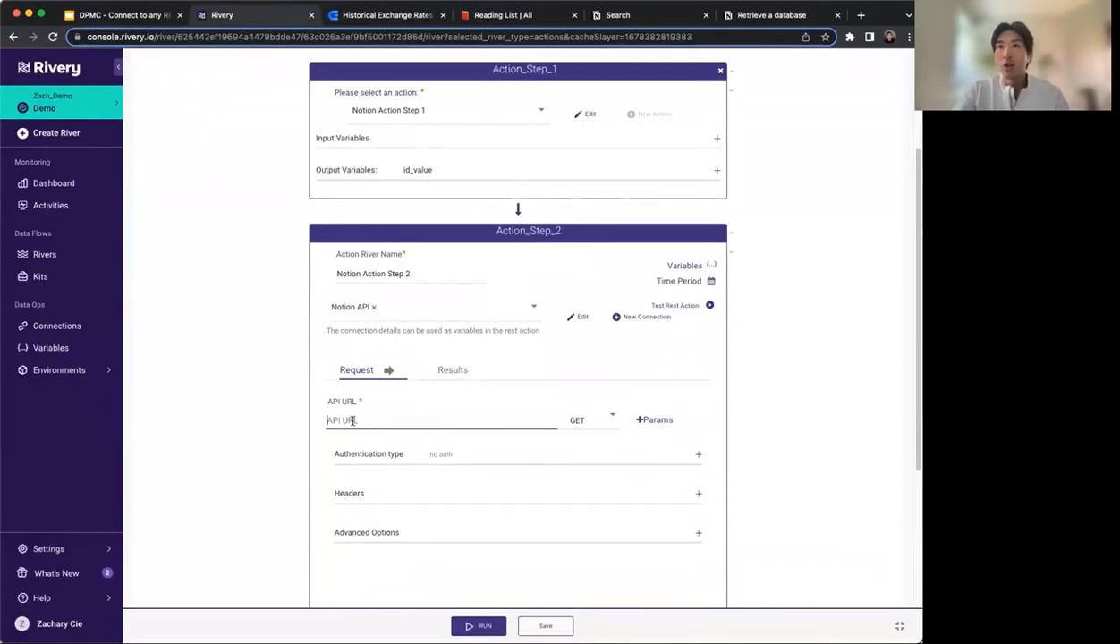
type("https://api.notion.com/v1/databases/")
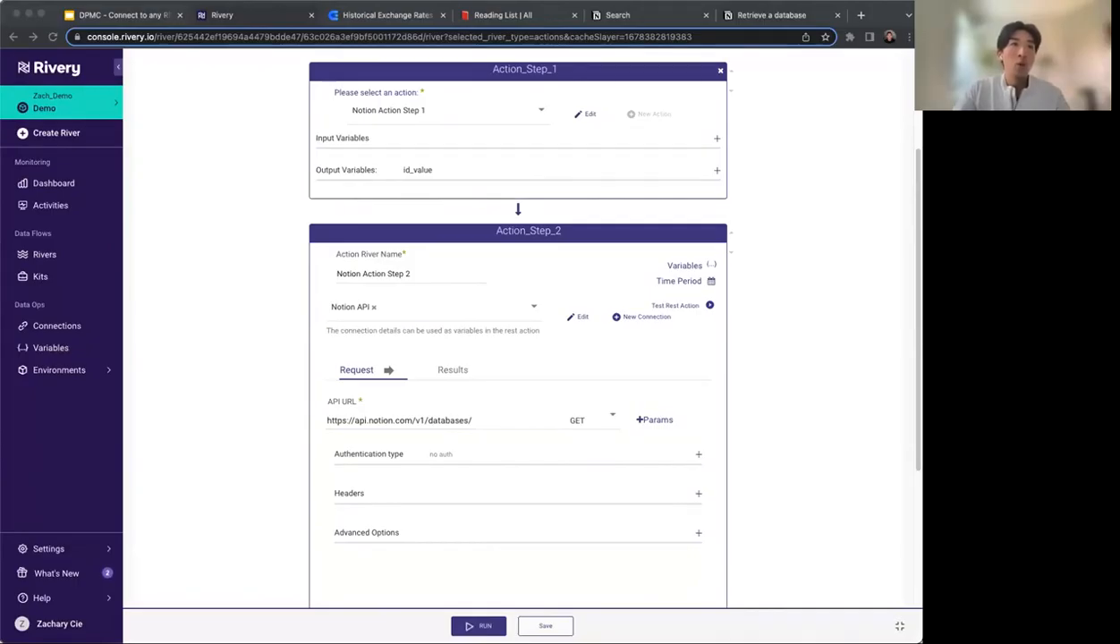
Create an action variable named database_id for the second action, leaving its value empty.
left_click(512, 421)
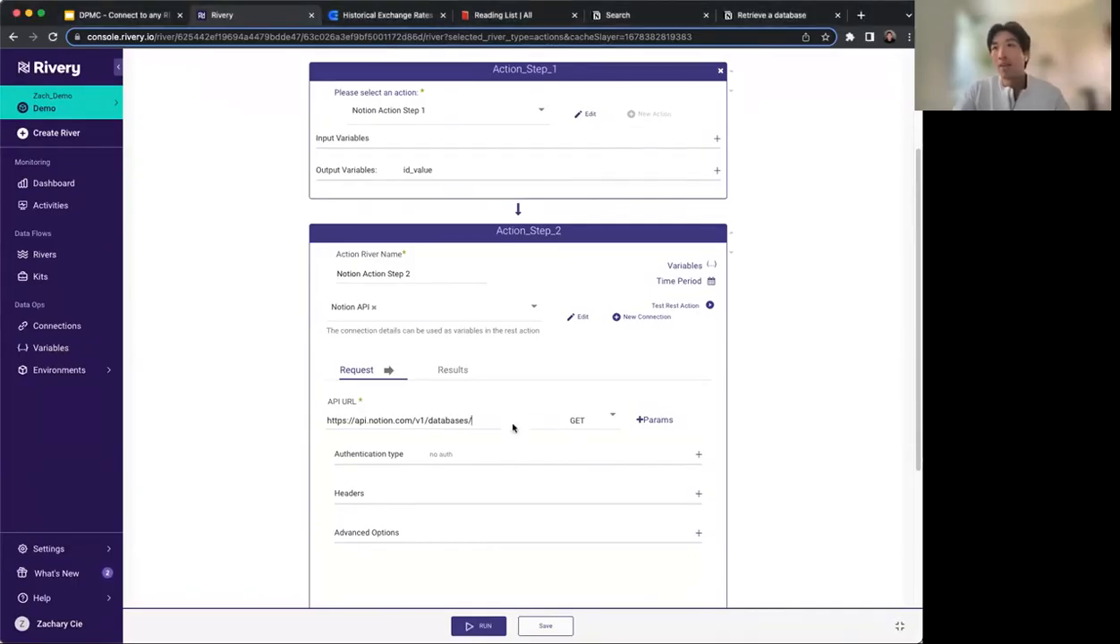
left_click(684, 265)
left_click(407, 377)
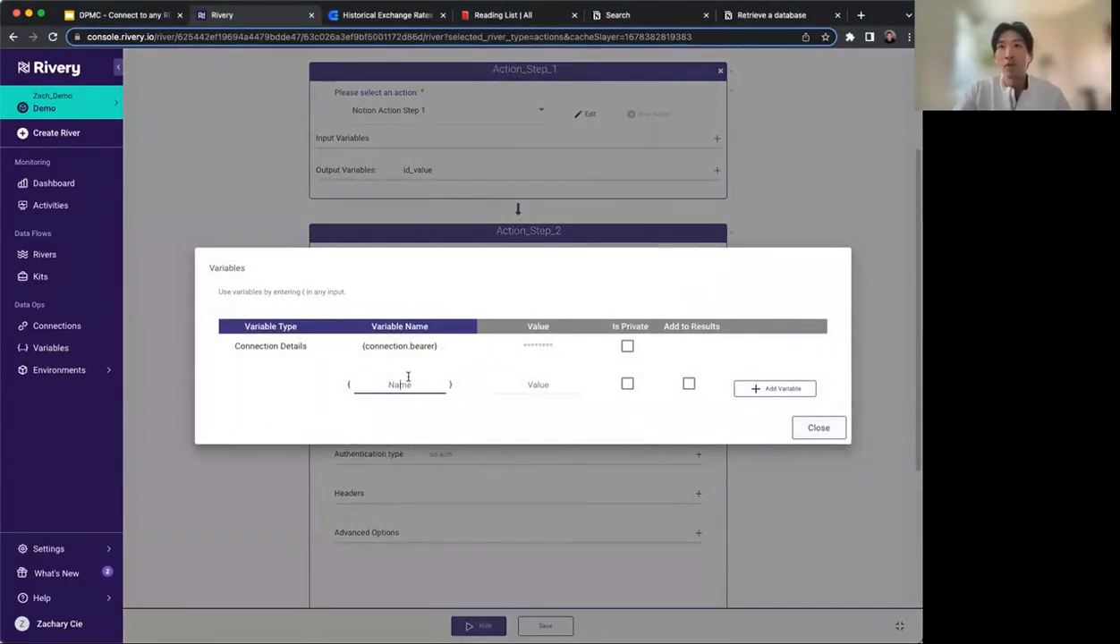
type("database_id")
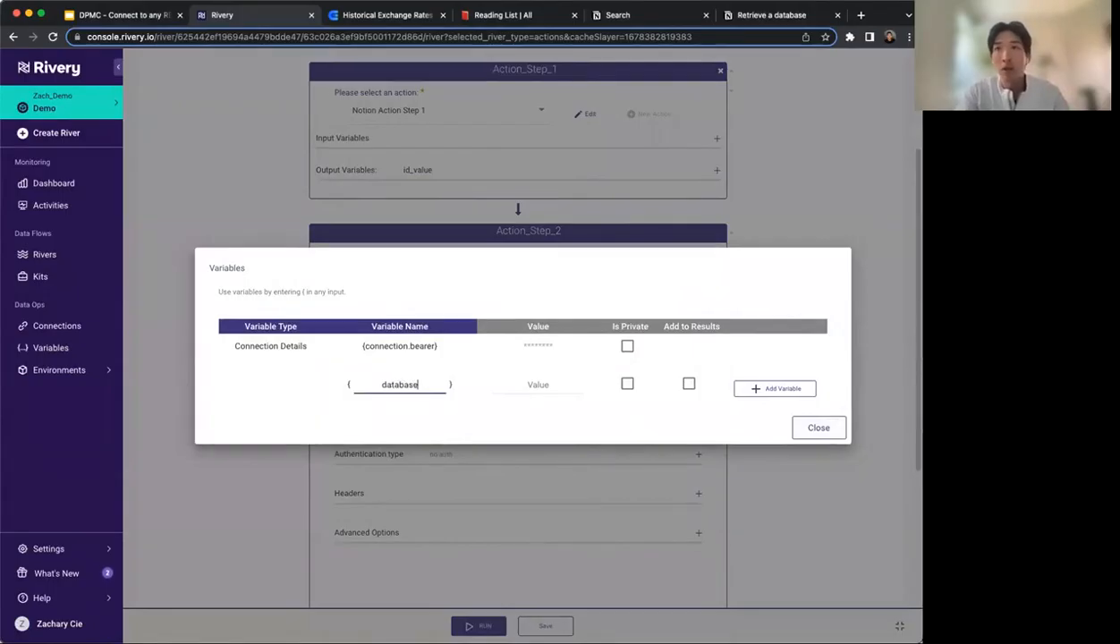
left_click(771, 393)
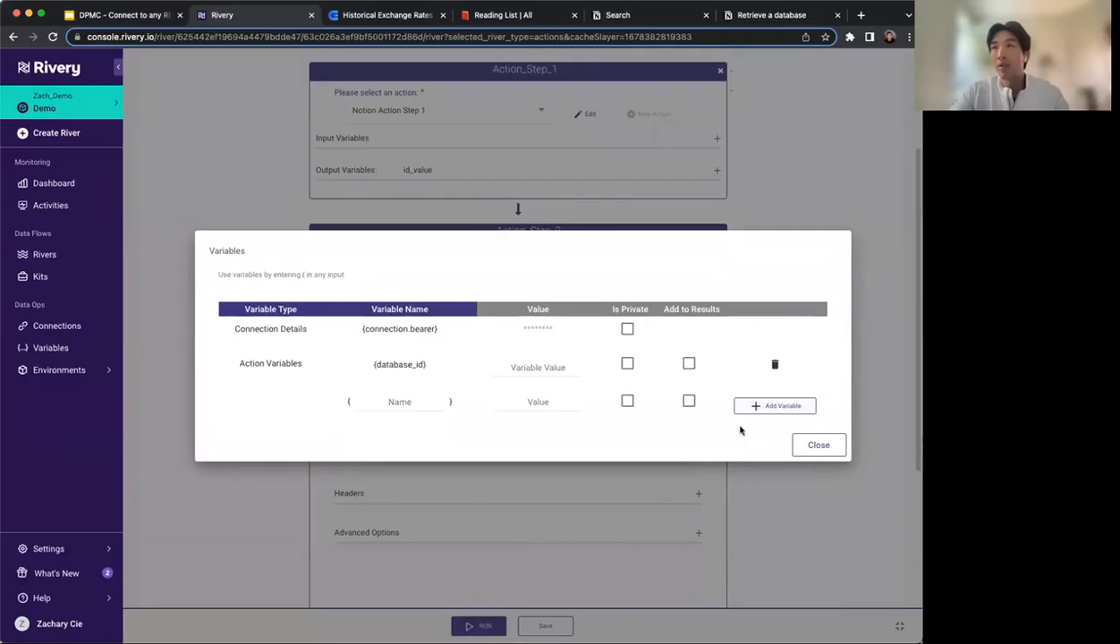
Append the {database_id} variable to the end of the second action's API URL.
triple_click(395, 365)
key("super+c")
left_click(808, 444)
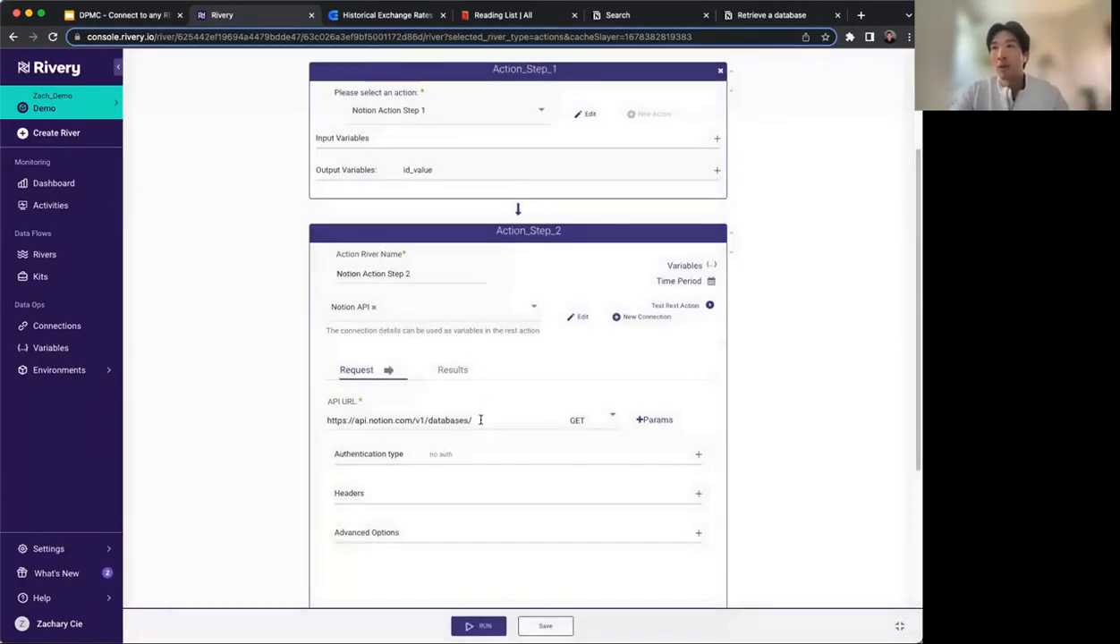
left_click(483, 420)
key("super+v")
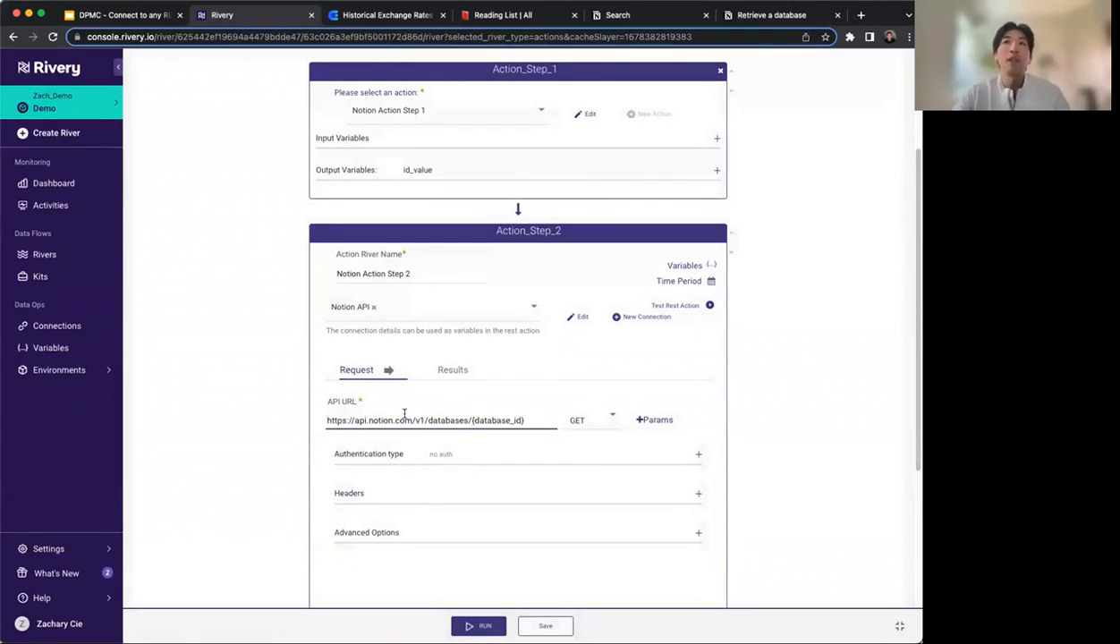
Add an Authorization header with the value Bearer to the second action's request.
scroll(390, 424, "down", 1)
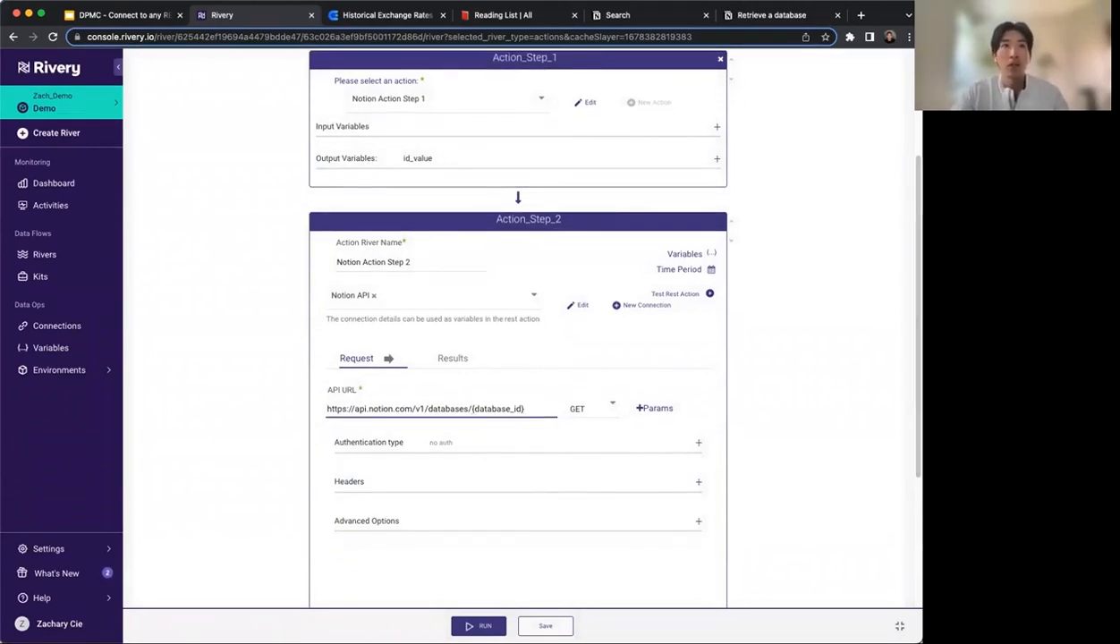
scroll(427, 456, "down", 2)
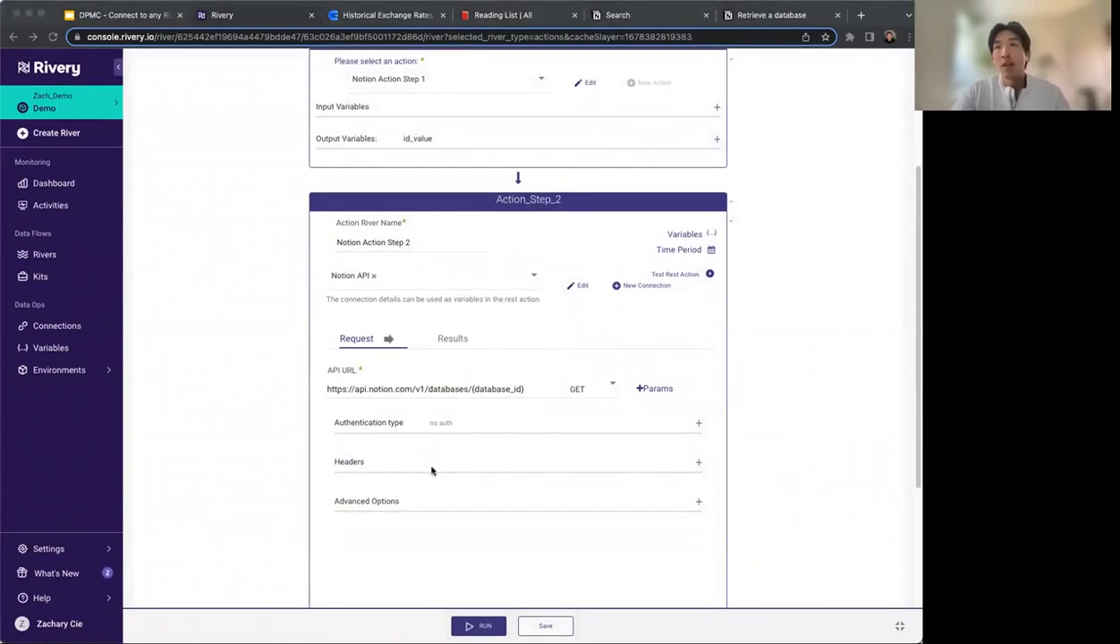
left_click(501, 465)
scroll(370, 484, "down", 2)
left_click(349, 462)
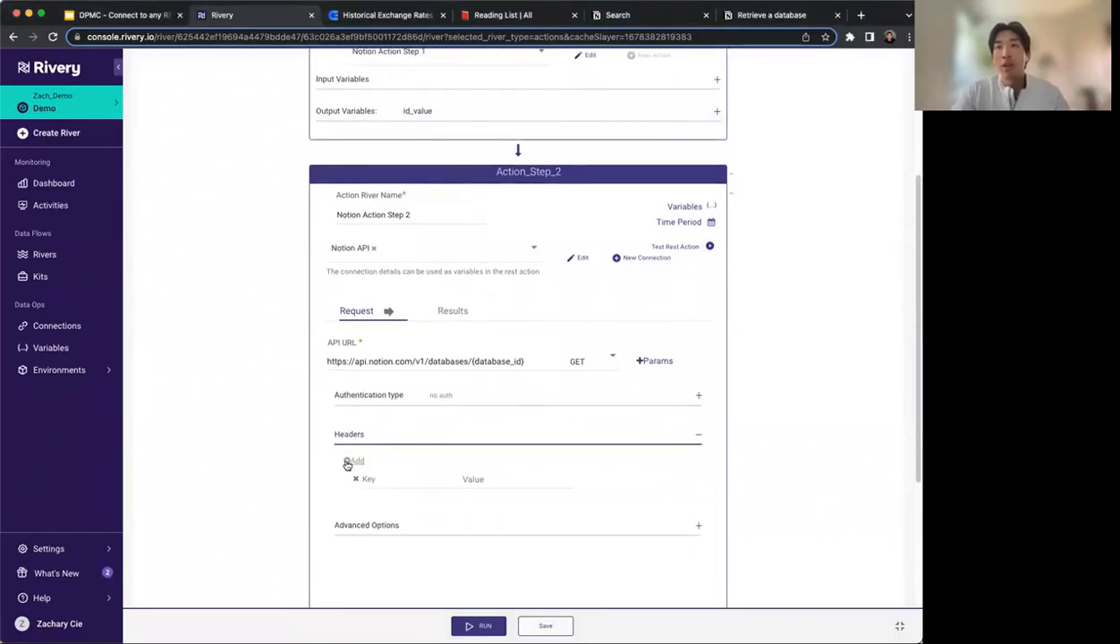
left_click(384, 480)
type("Autho")
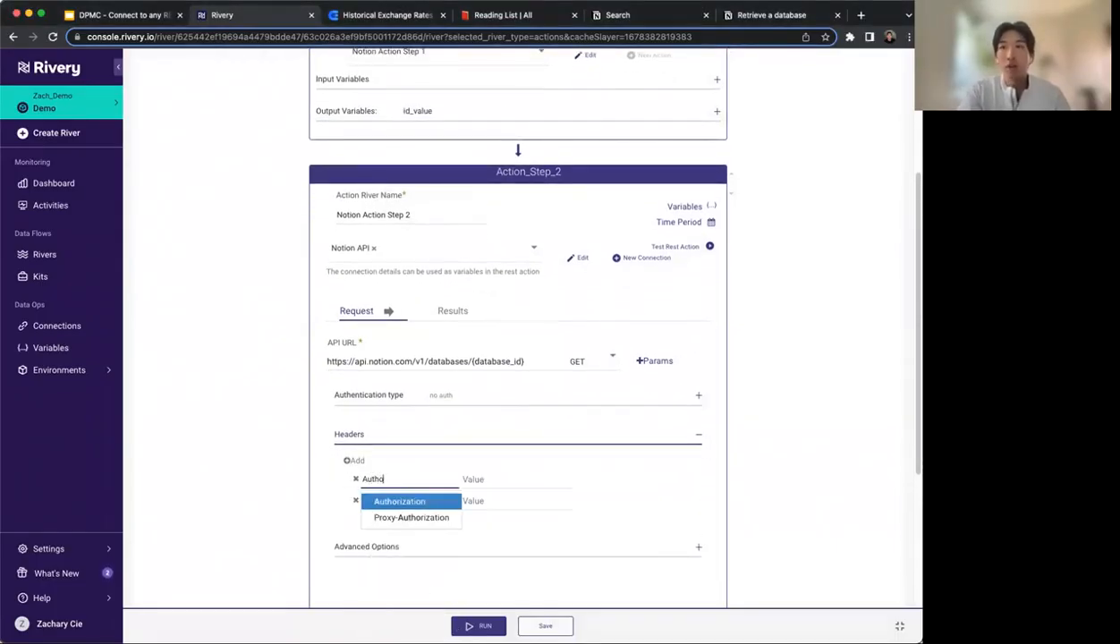
key("Return")
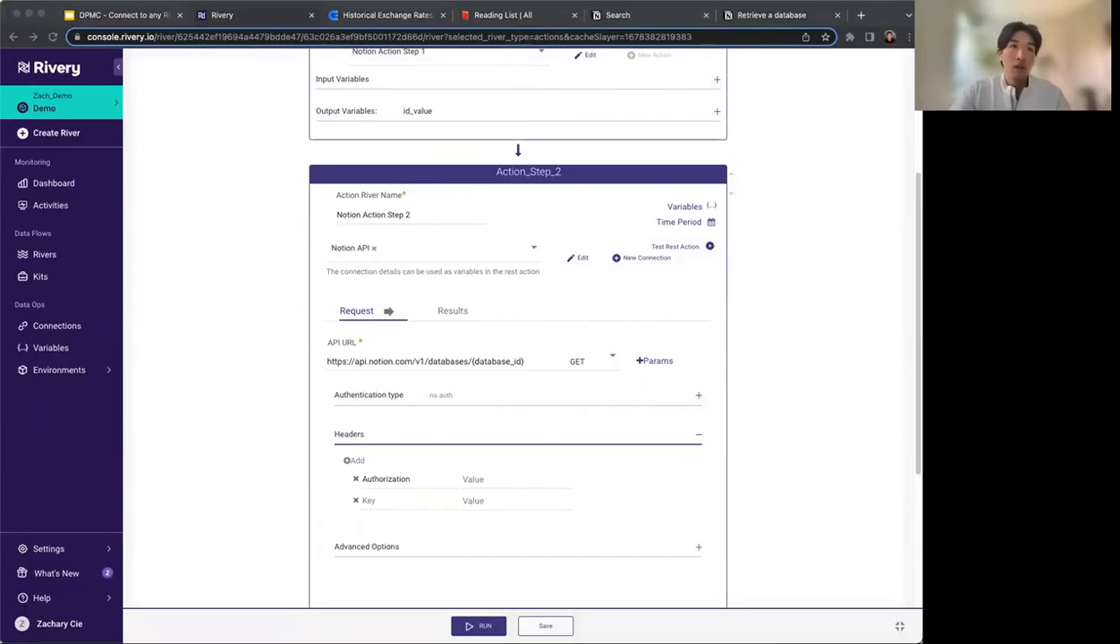
left_click(507, 485)
left_click(498, 476)
type("Bearer")
Add a Notion-Version header with the value 2022-06-28 to the second action's request.
left_click(390, 501)
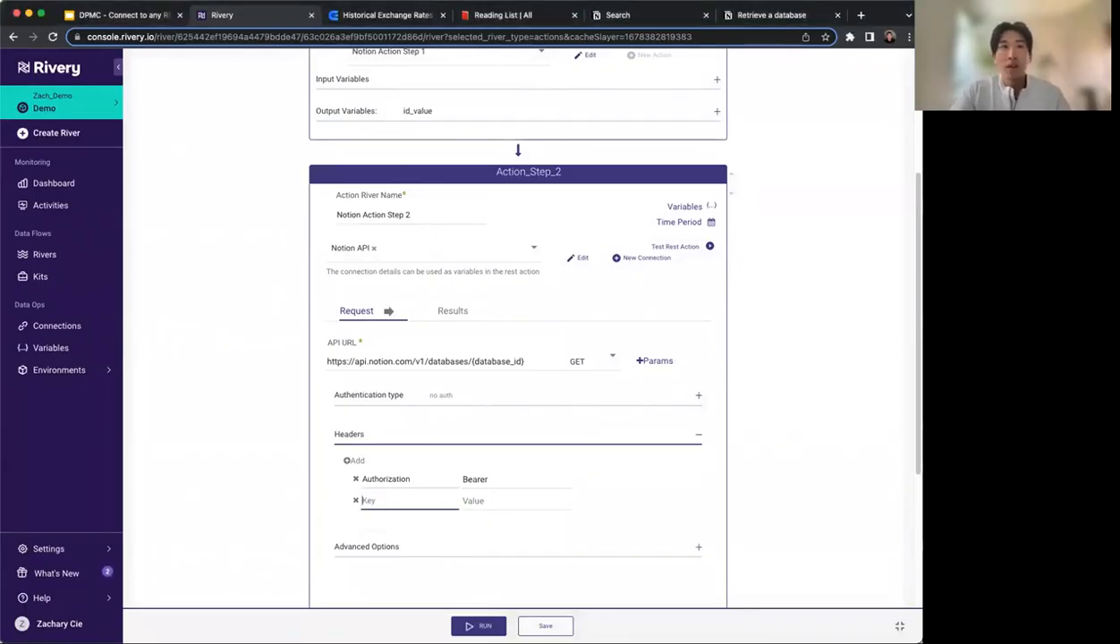
type("Notion-Version")
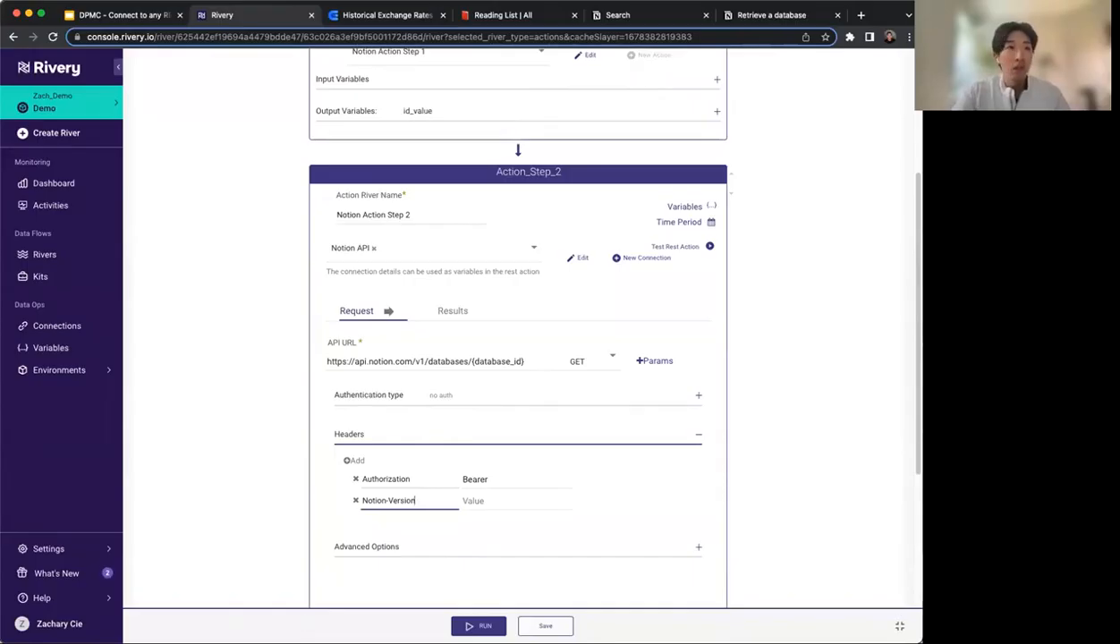
key("super+Tab")
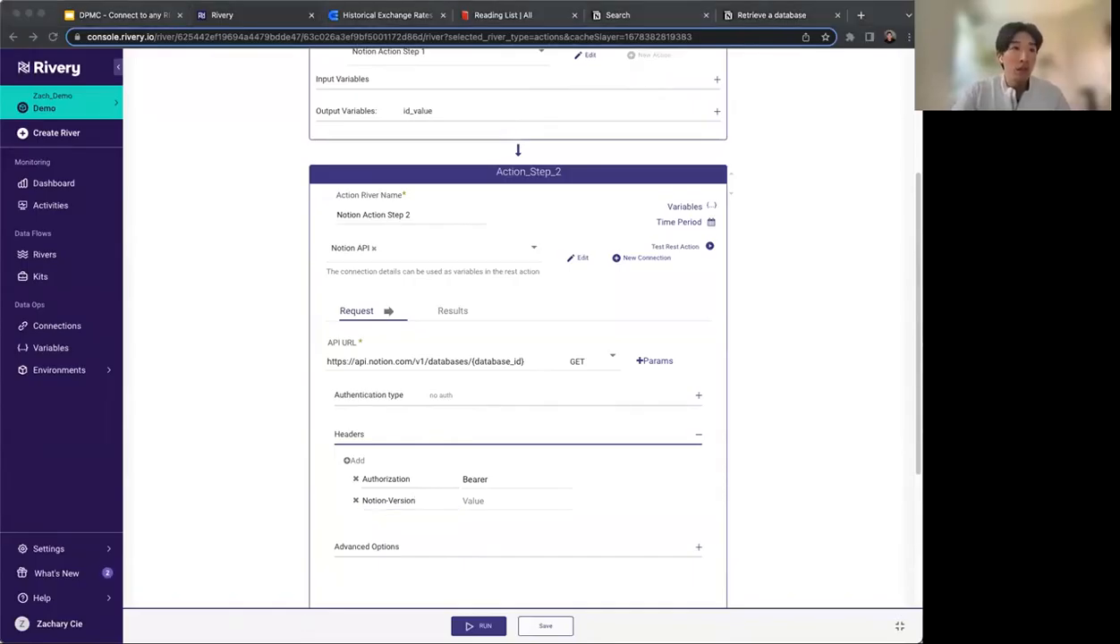
key("super+Tab")
left_click(472, 500)
type("2022-06-28")
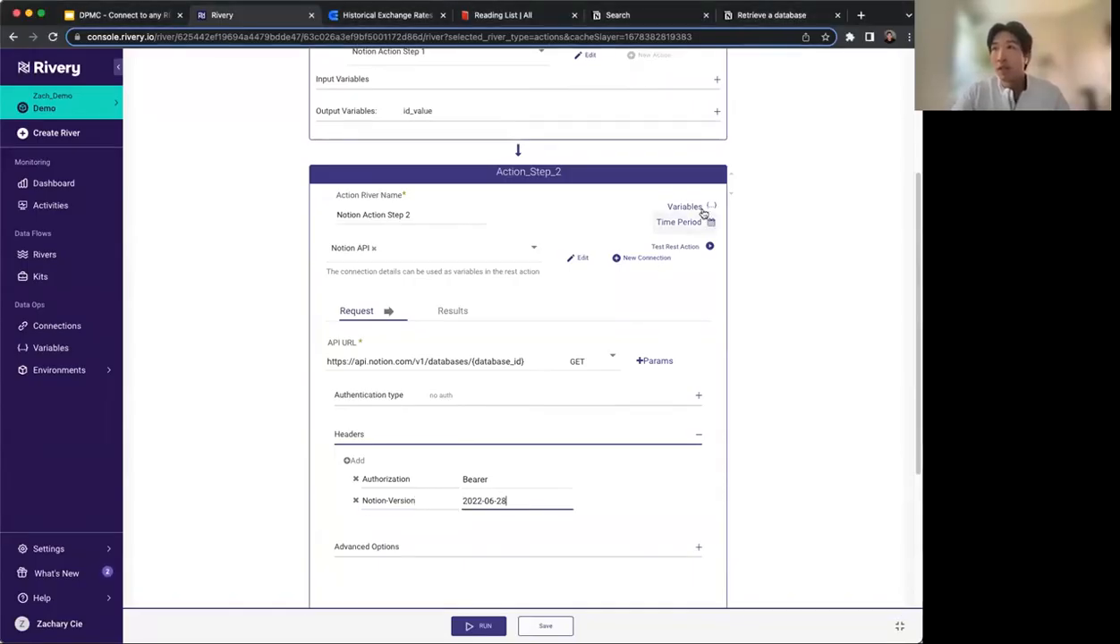
Append the {connection.bearer} connection variable to the Authorization header's Bearer value.
left_click(696, 207)
triple_click(399, 327)
key("super+c")
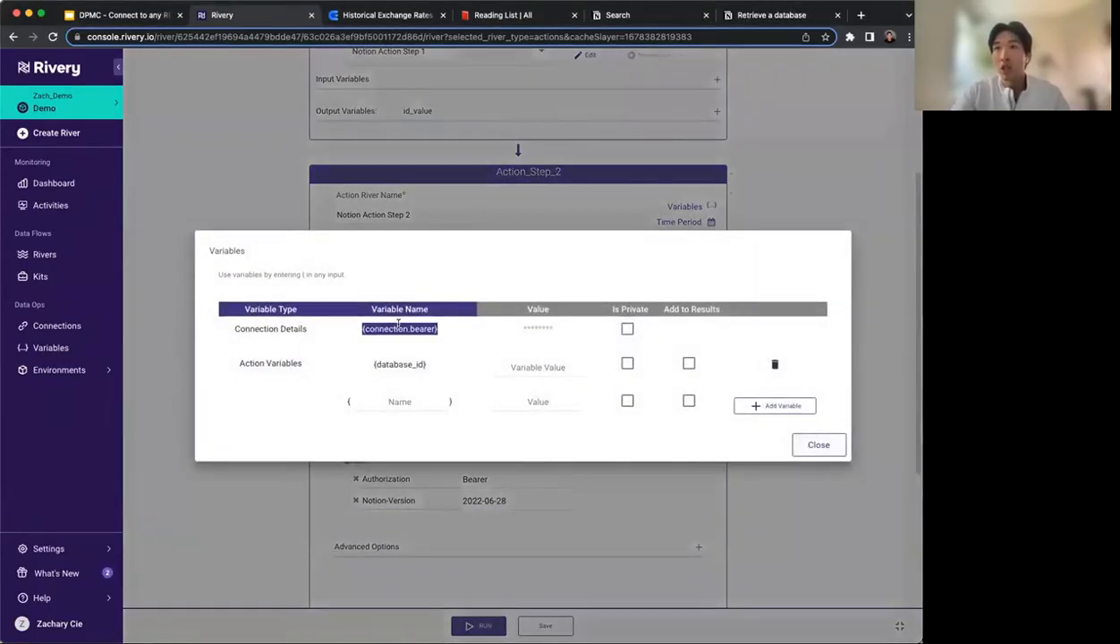
left_click(815, 442)
left_click(532, 478)
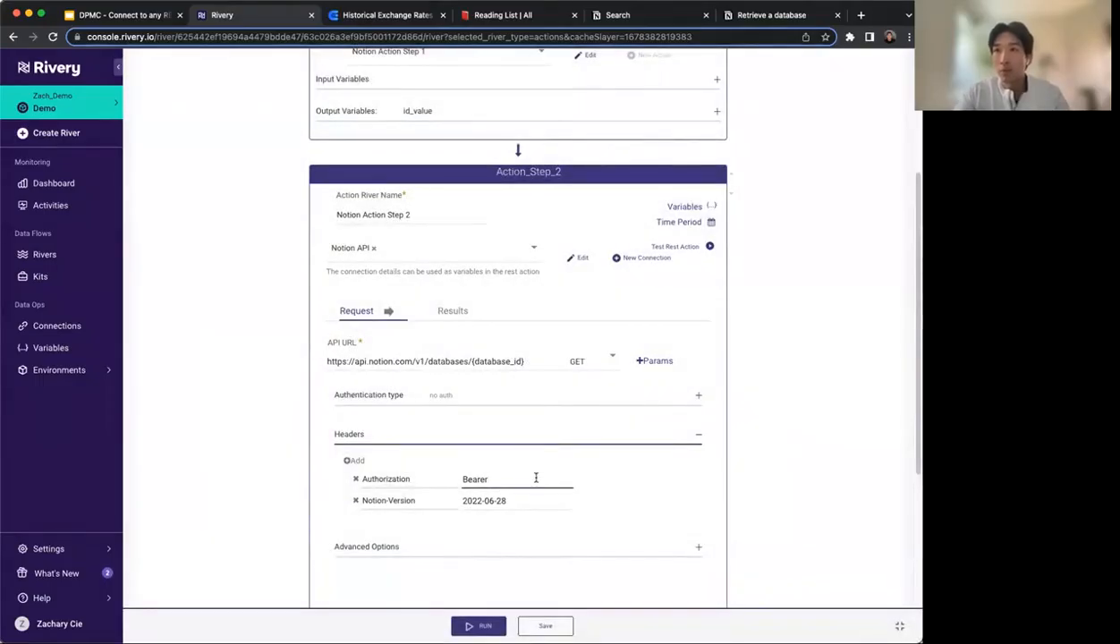
key("super+v")
scroll(318, 487, "down", 1)
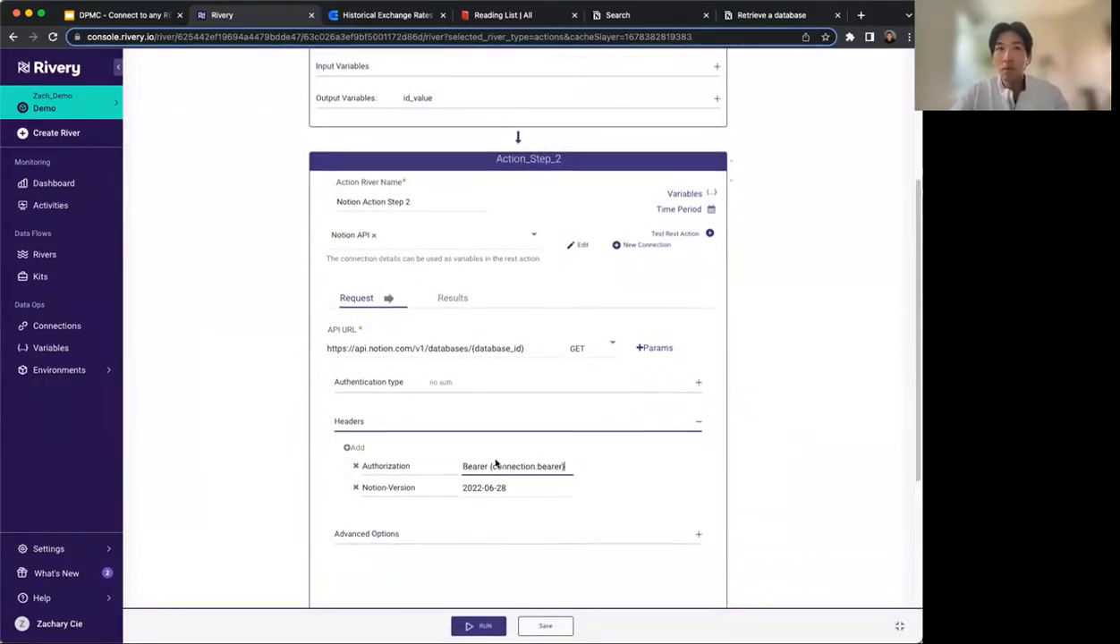
left_click(506, 517)
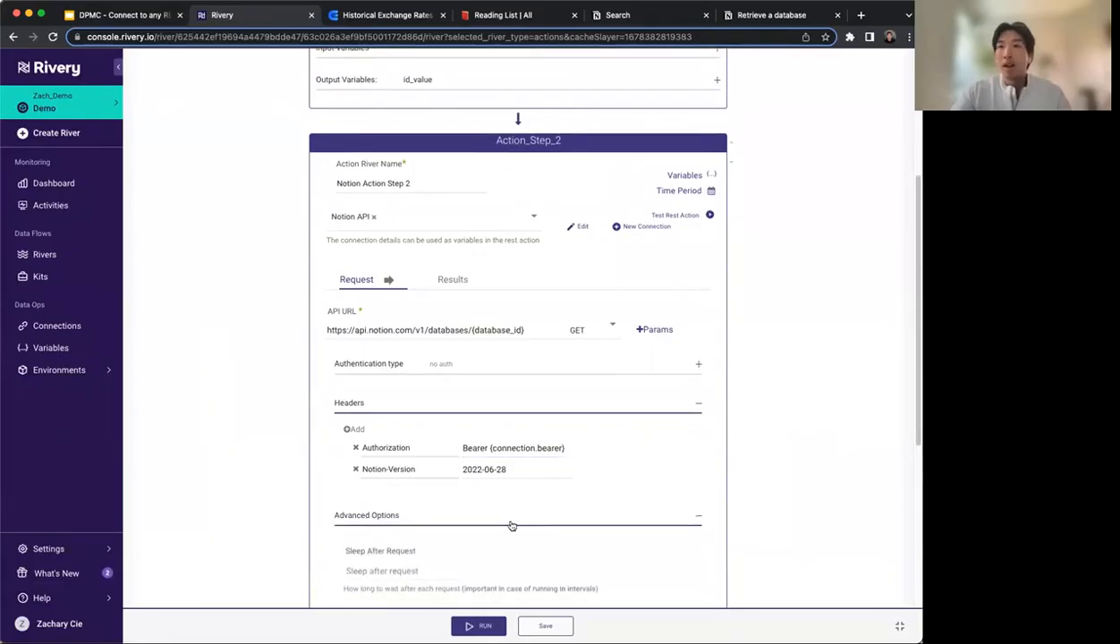
scroll(510, 525, "down", 3)
left_click(518, 338)
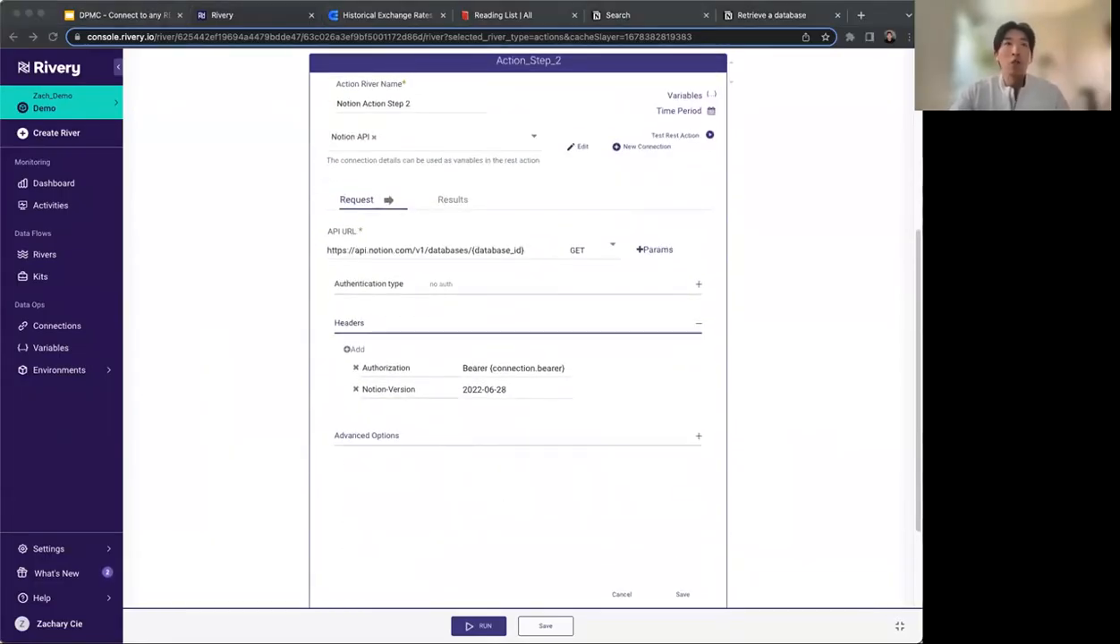
Set the second action's results type to Data and save the action.
left_click(455, 199)
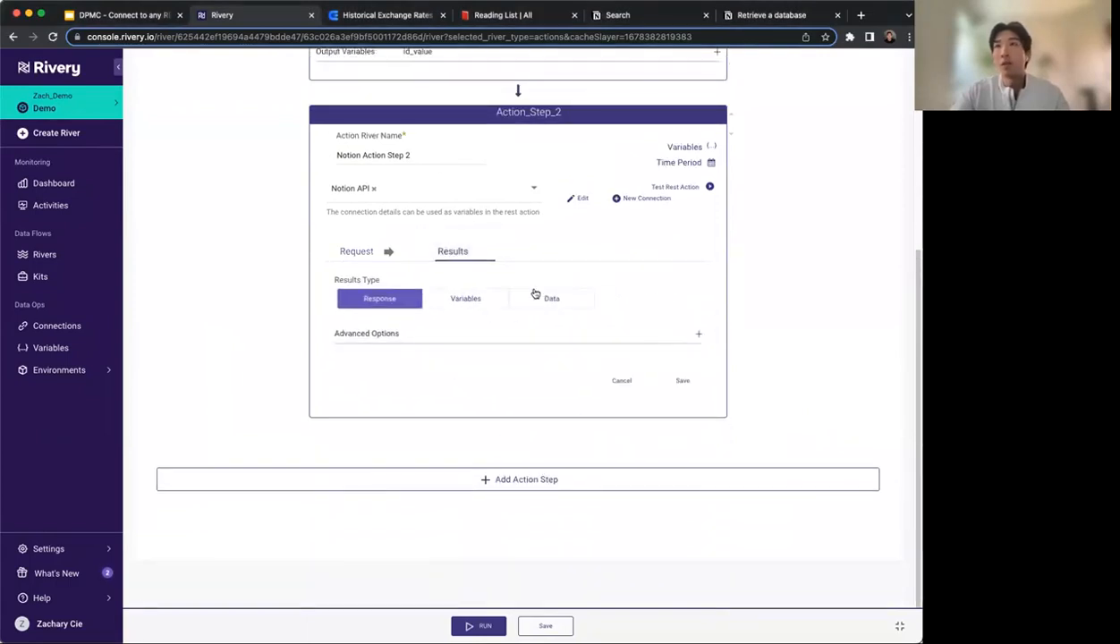
left_click(562, 302)
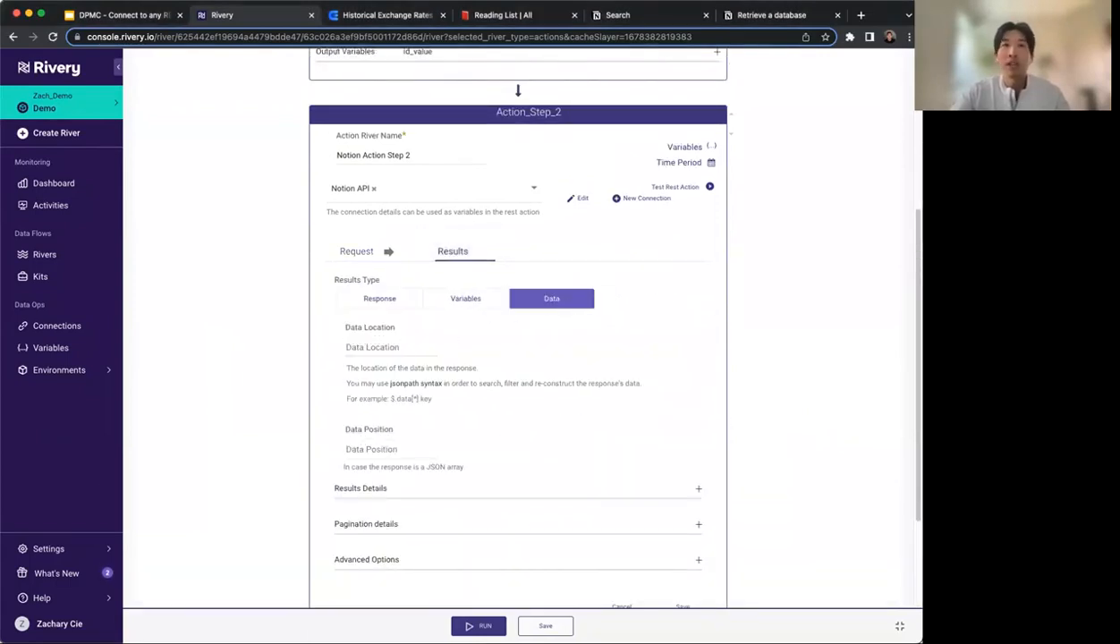
scroll(555, 474, "down", 2)
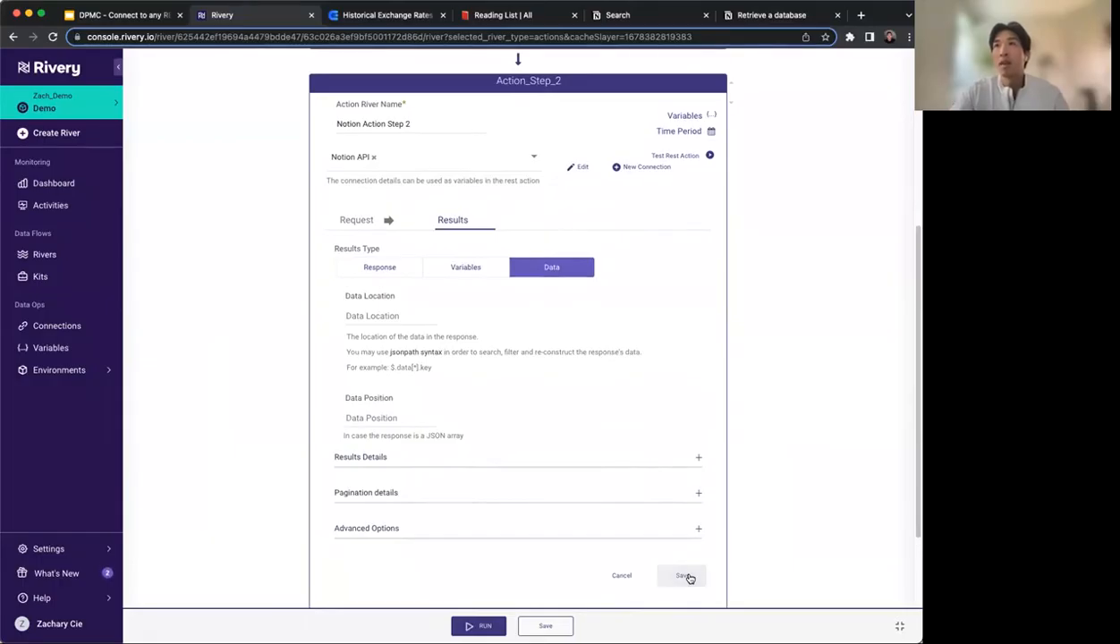
left_click(685, 576)
Set the second action's database_id input variable to the first action's output variable {Action_Step_1.id_value}.
left_click(390, 379)
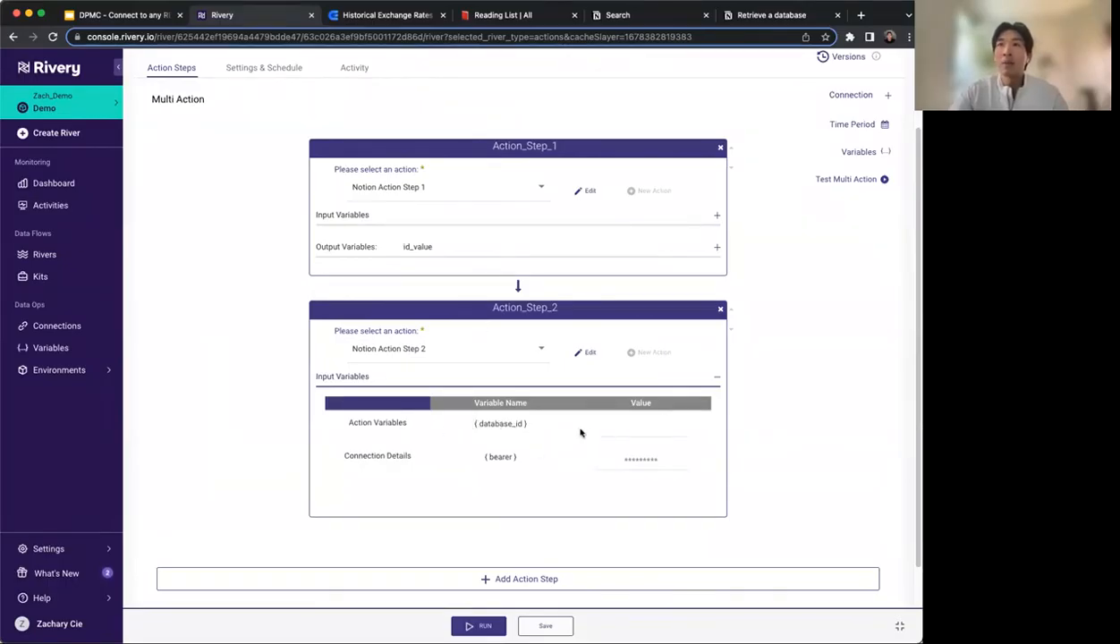
left_click(856, 152)
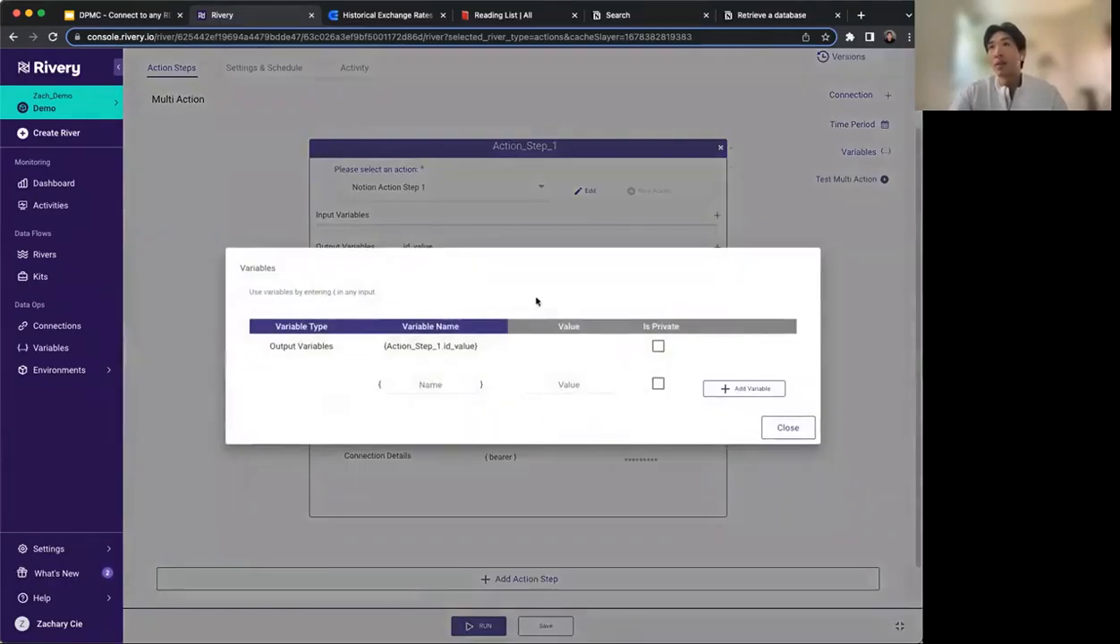
triple_click(427, 348)
key("super+c")
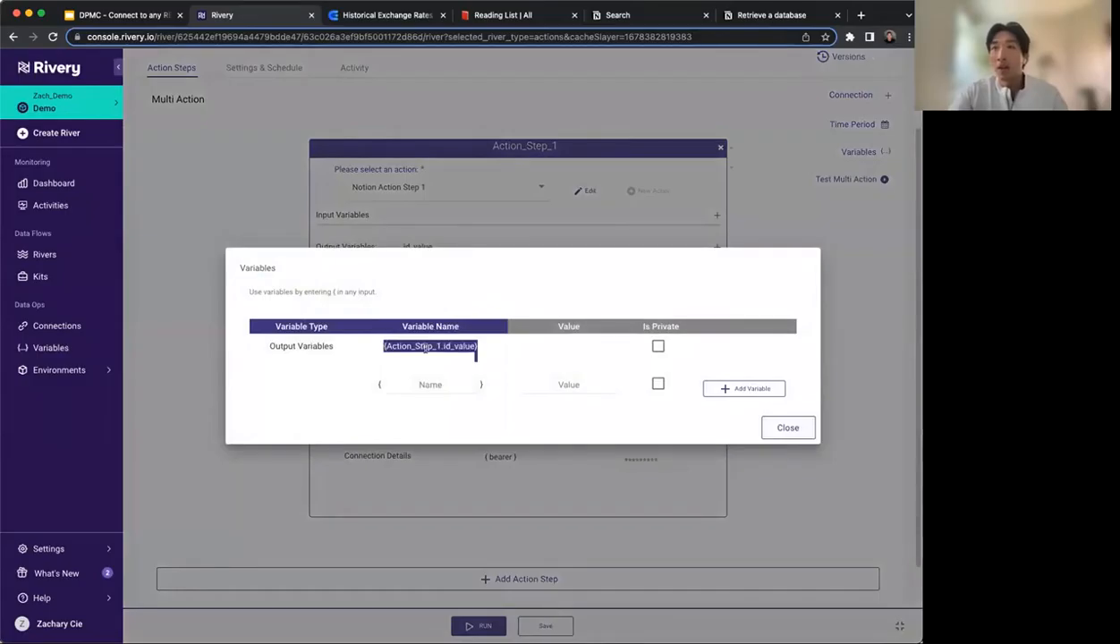
left_click(805, 431)
left_click(639, 433)
key("super+v")
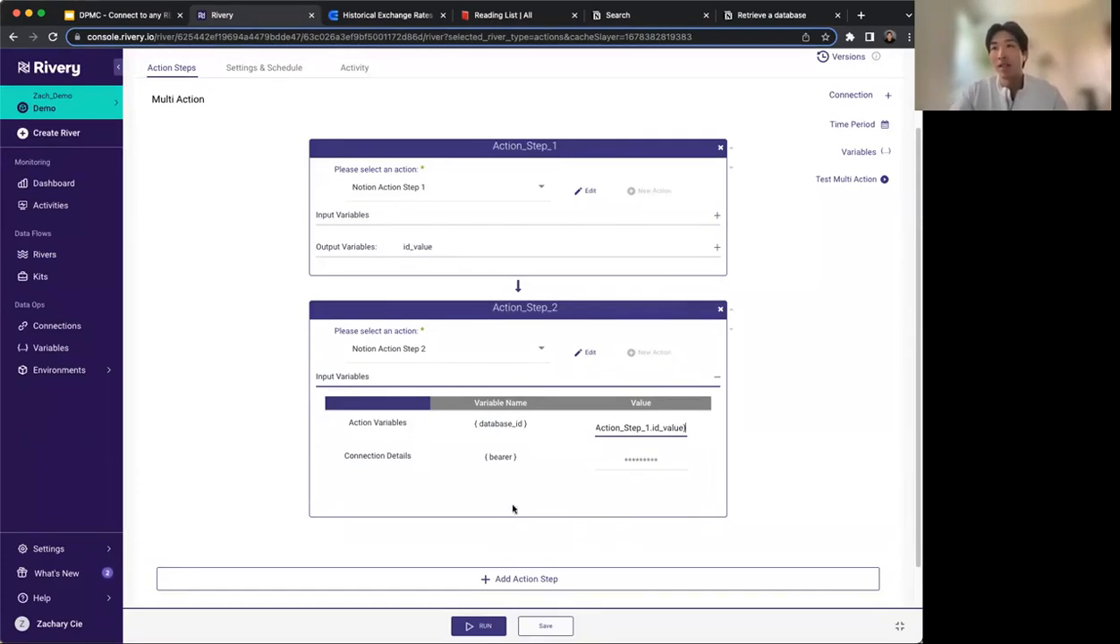
Run a test of the multi-action river with both Notion actions.
scroll(546, 495, "up", 2)
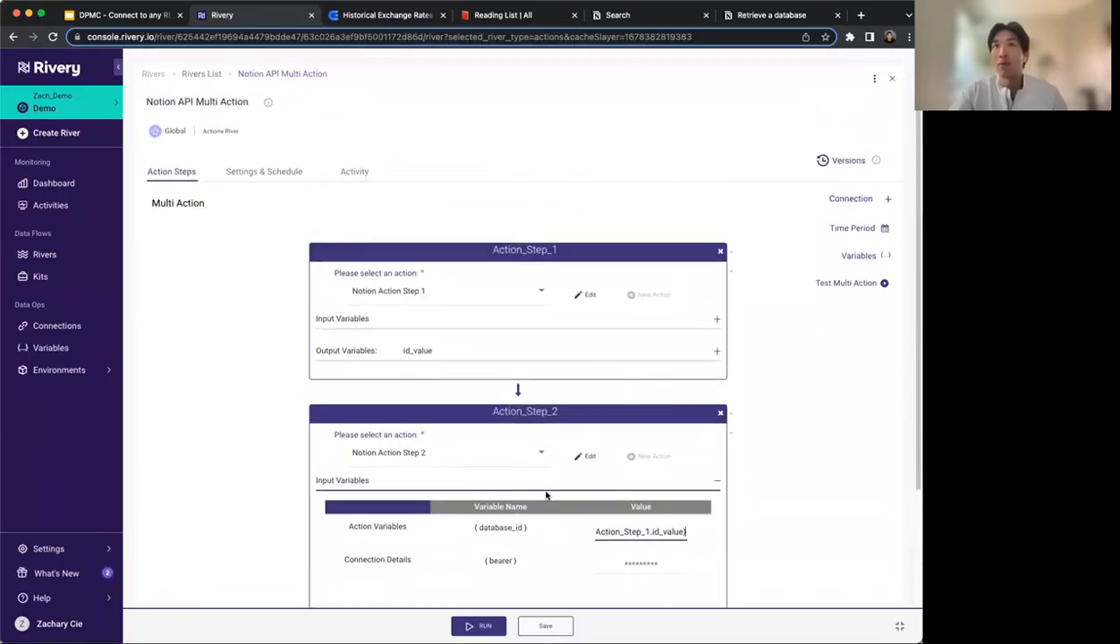
scroll(726, 440, "down", 4)
left_click(840, 169)
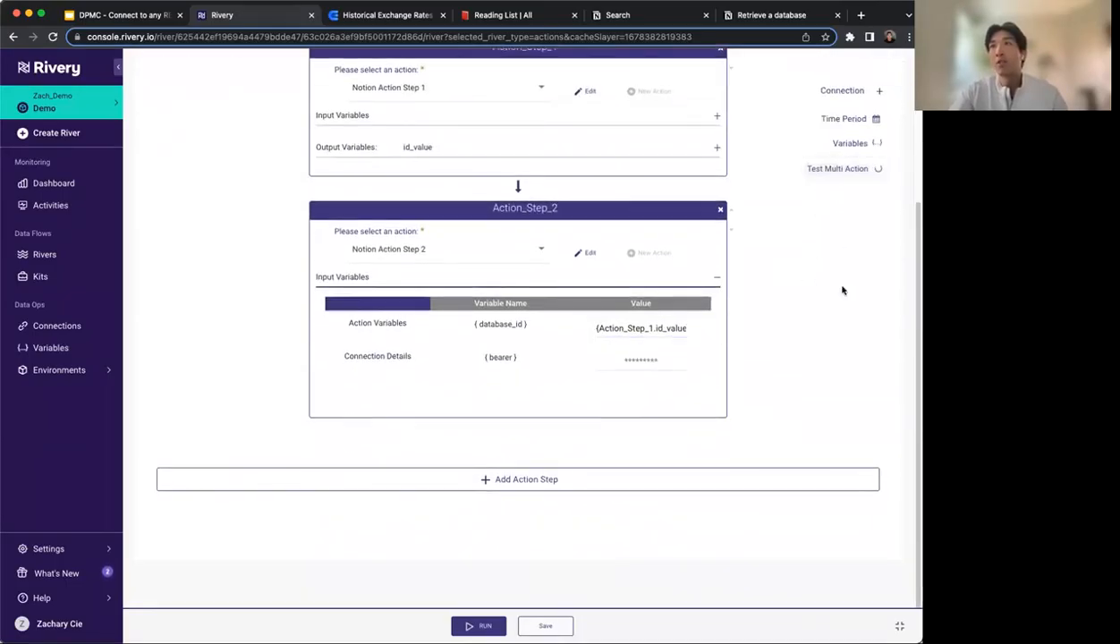
scroll(836, 304, "up", 2)
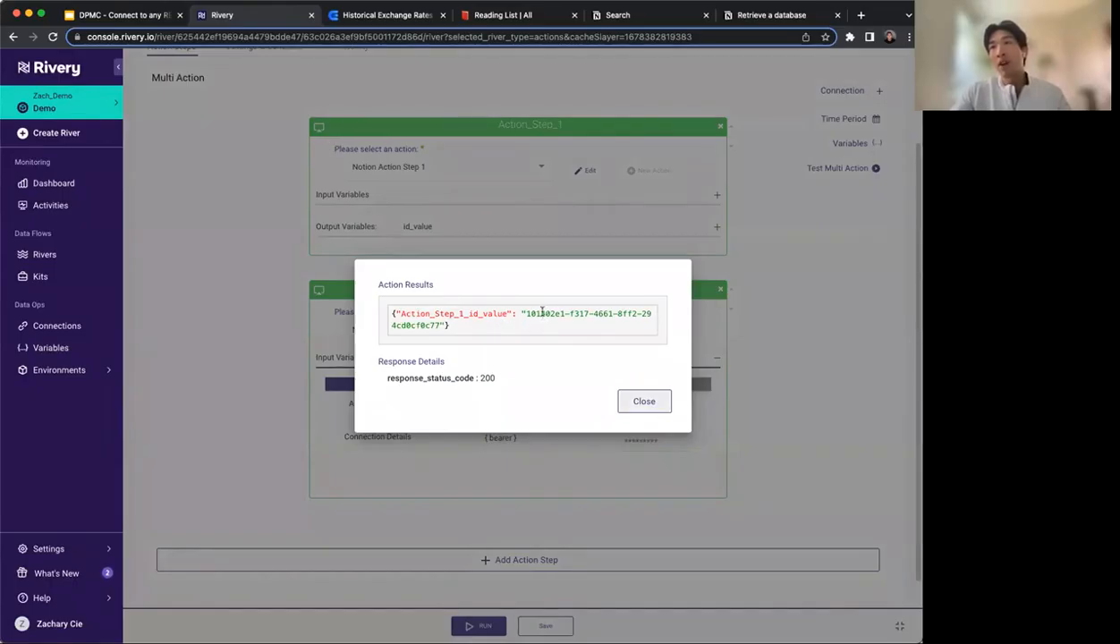
Compare the id returned by the first action with the Reading List page's URL in Notion and check the Retrieve a database reference.
left_click_drag(526, 315, 436, 326)
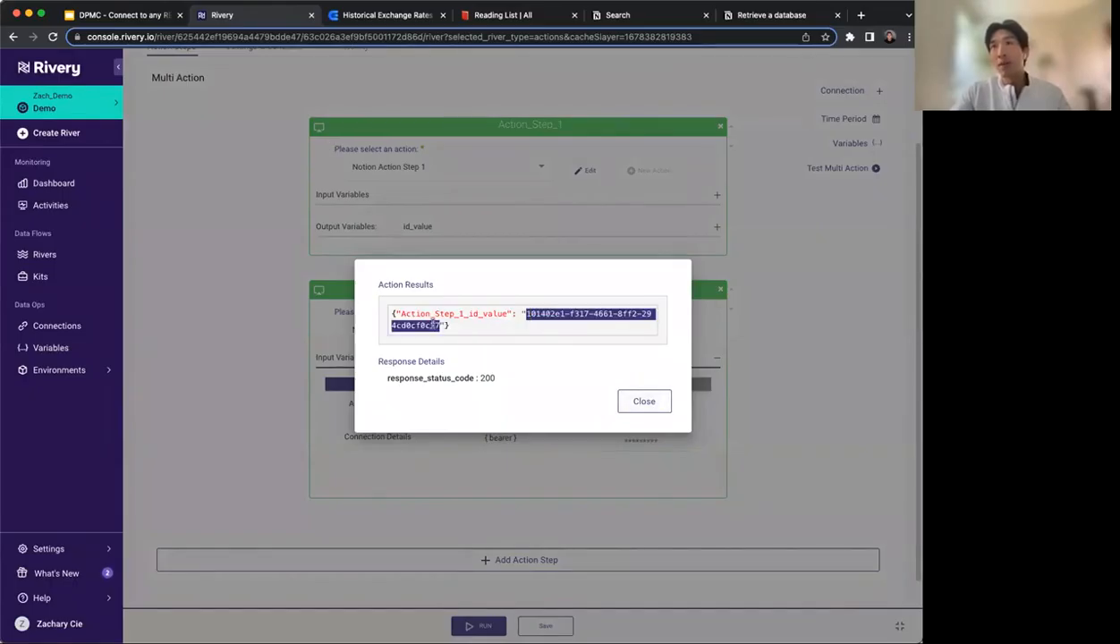
left_click(503, 15)
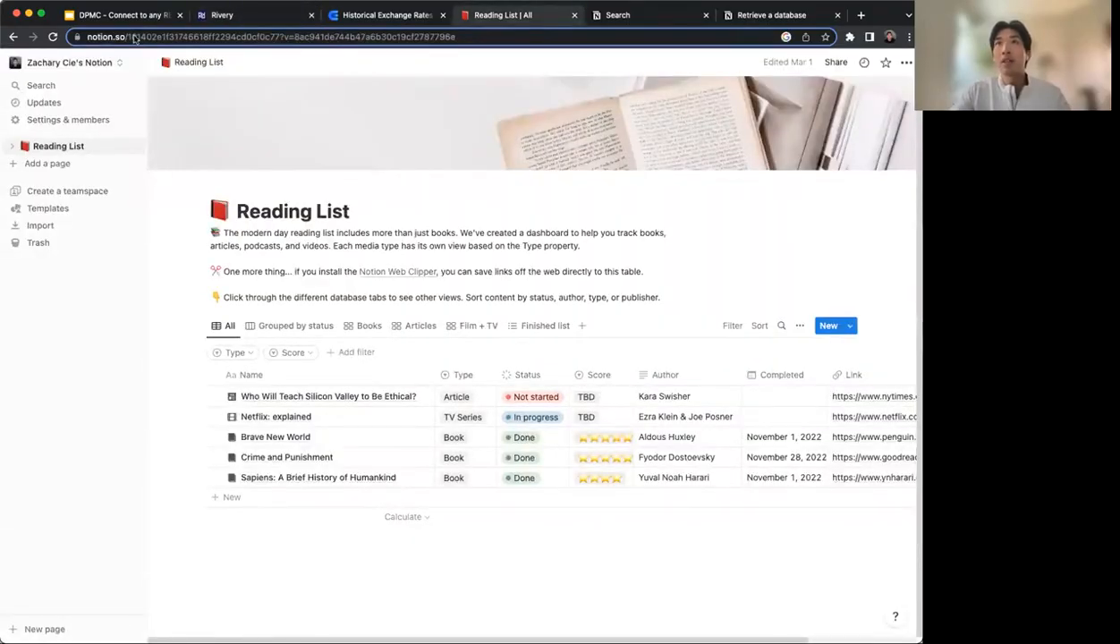
left_click(768, 18)
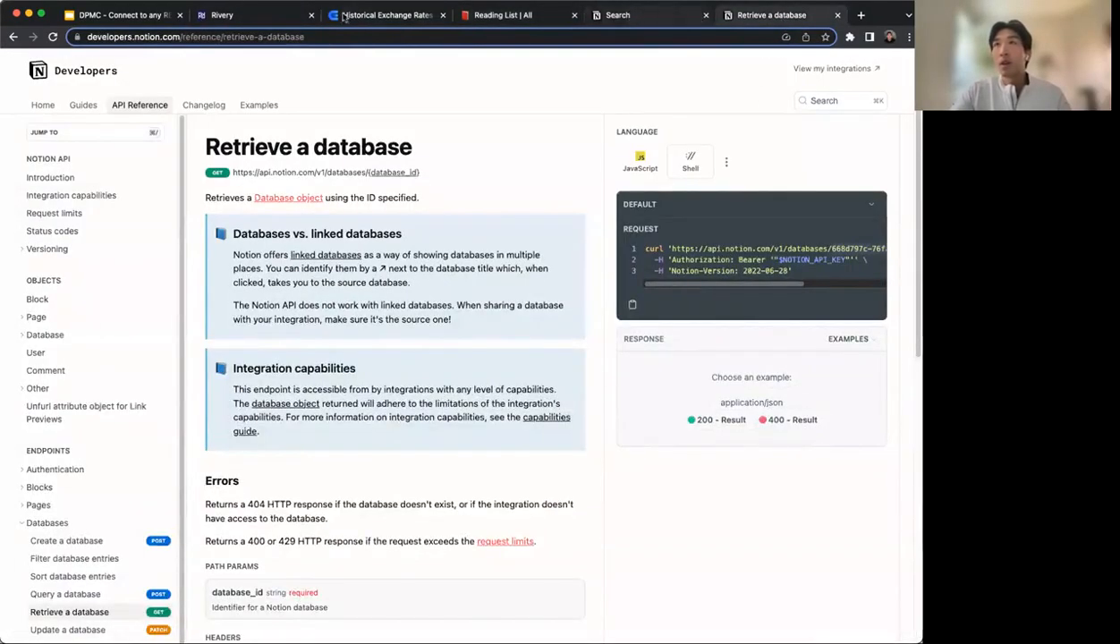
left_click(227, 17)
left_click(641, 401)
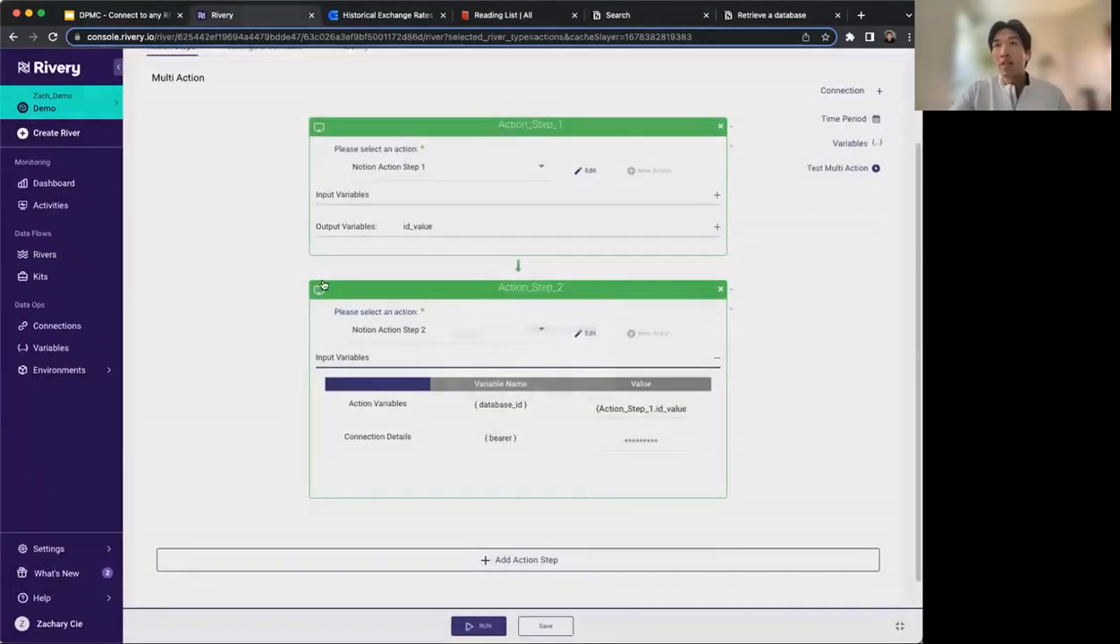
Examine the test results of the second action for the retrieved database's details.
left_click(318, 288)
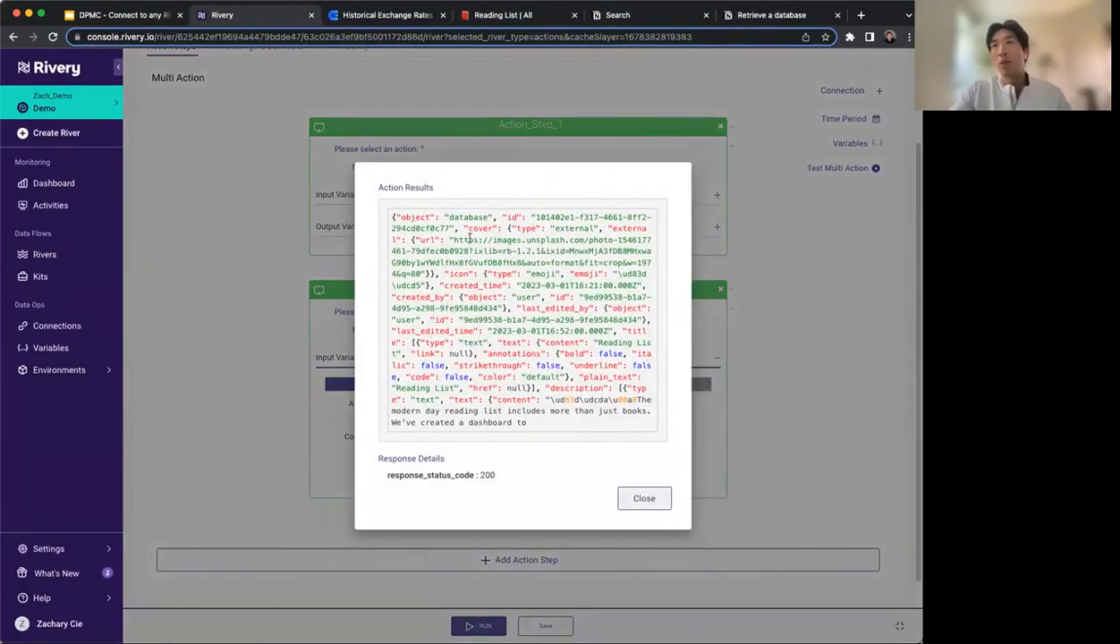
left_click(642, 498)
scroll(173, 325, "up", 3)
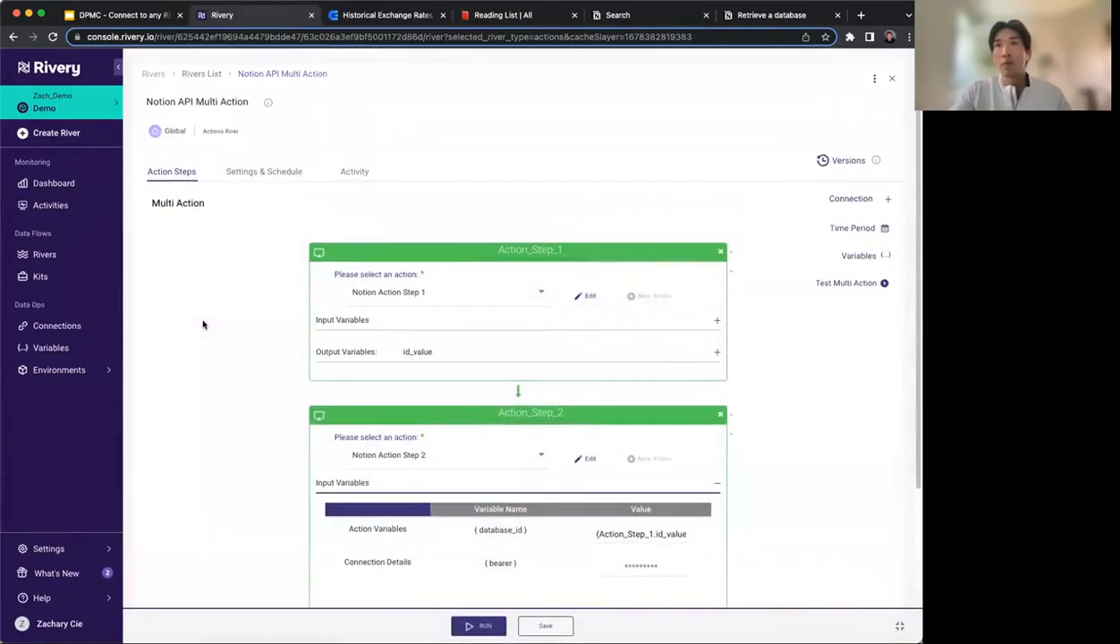
Save the Notion API Multi Action river.
left_click(545, 625)
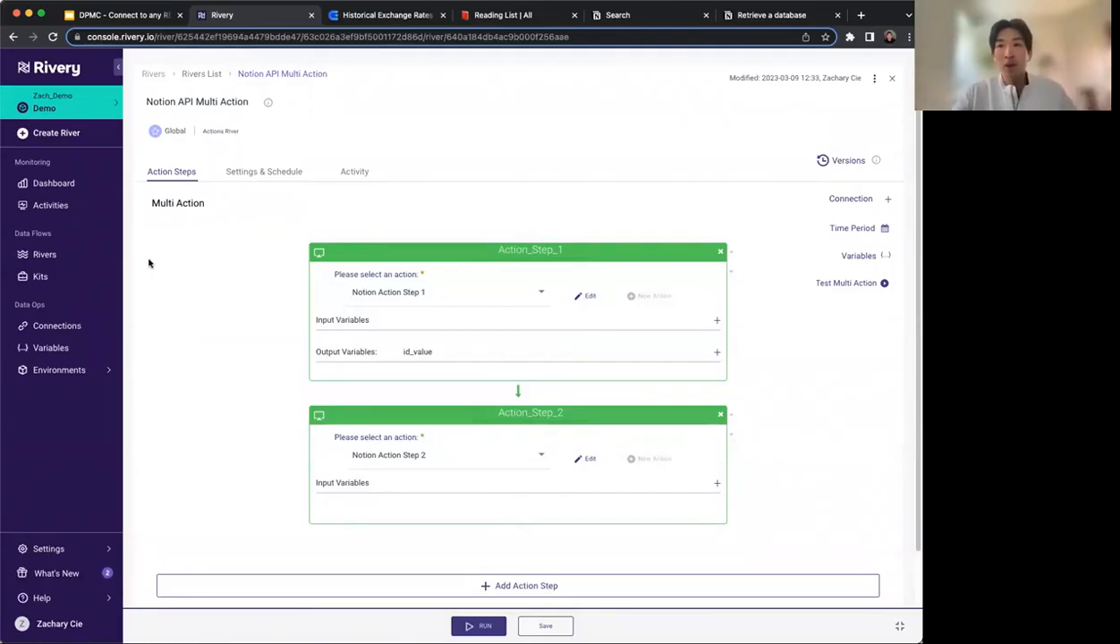
left_click(56, 134)
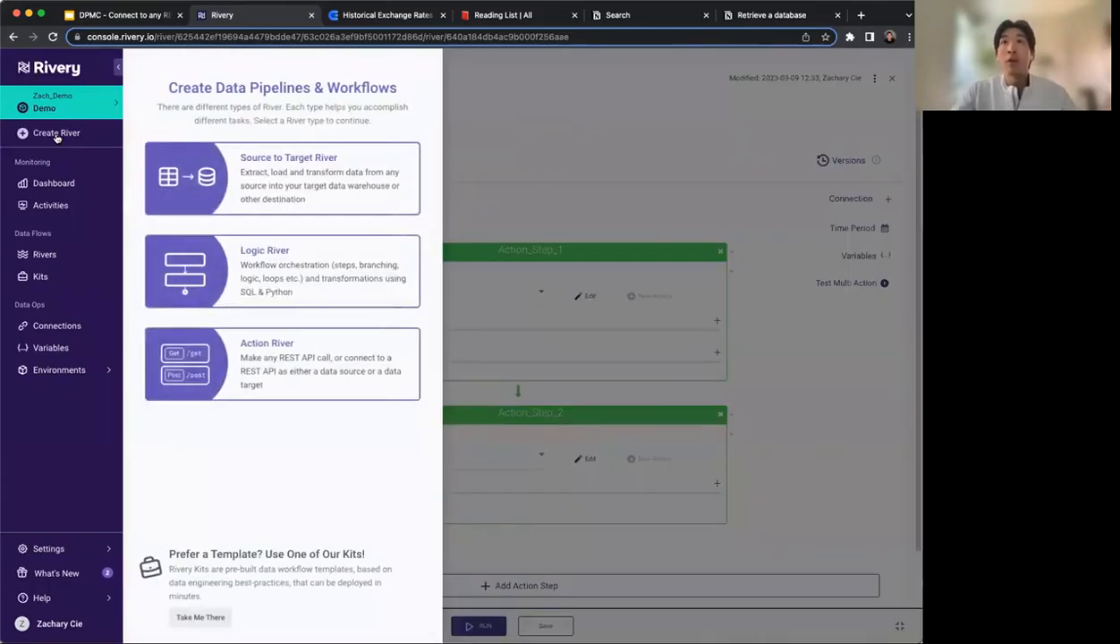
left_click(567, 164)
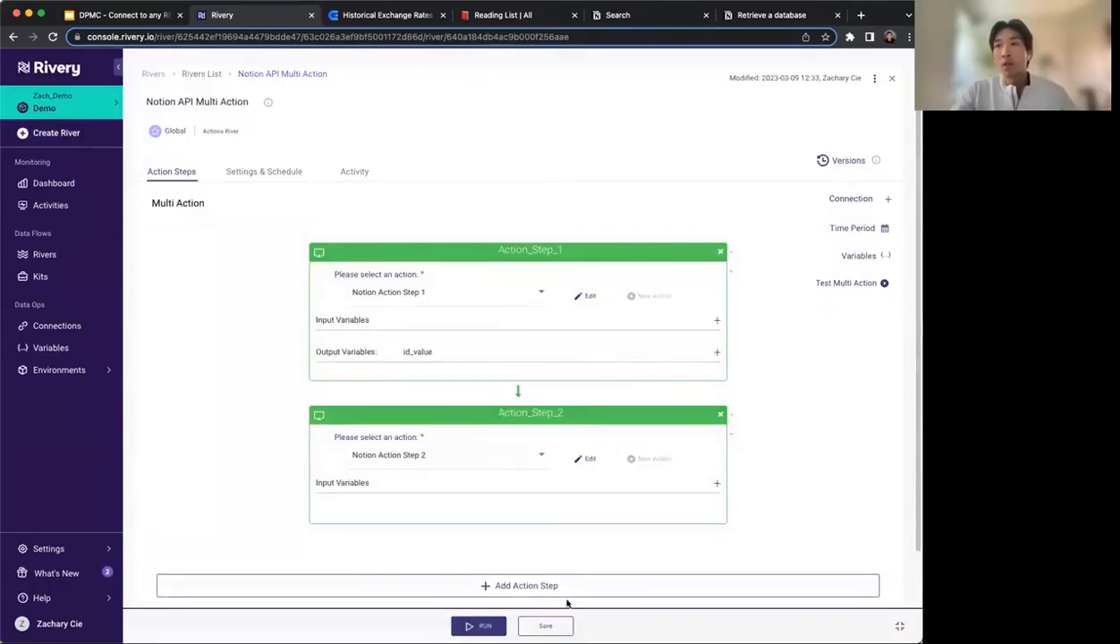
left_click(546, 625)
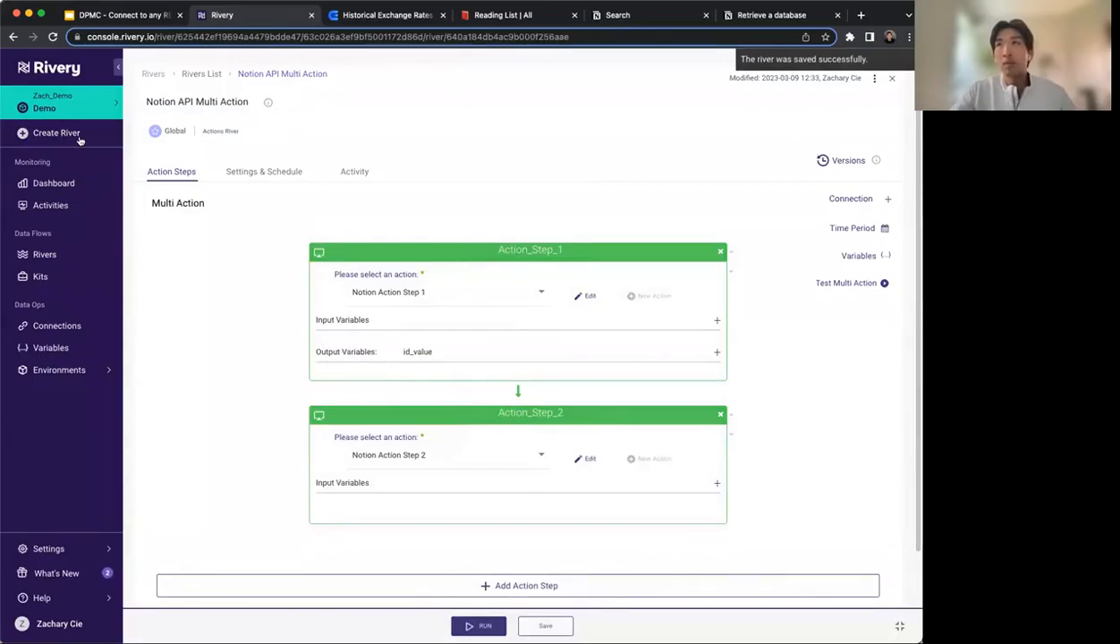
Create a Source to Target river and name it Nnotion to Snowflake.
left_click(79, 136)
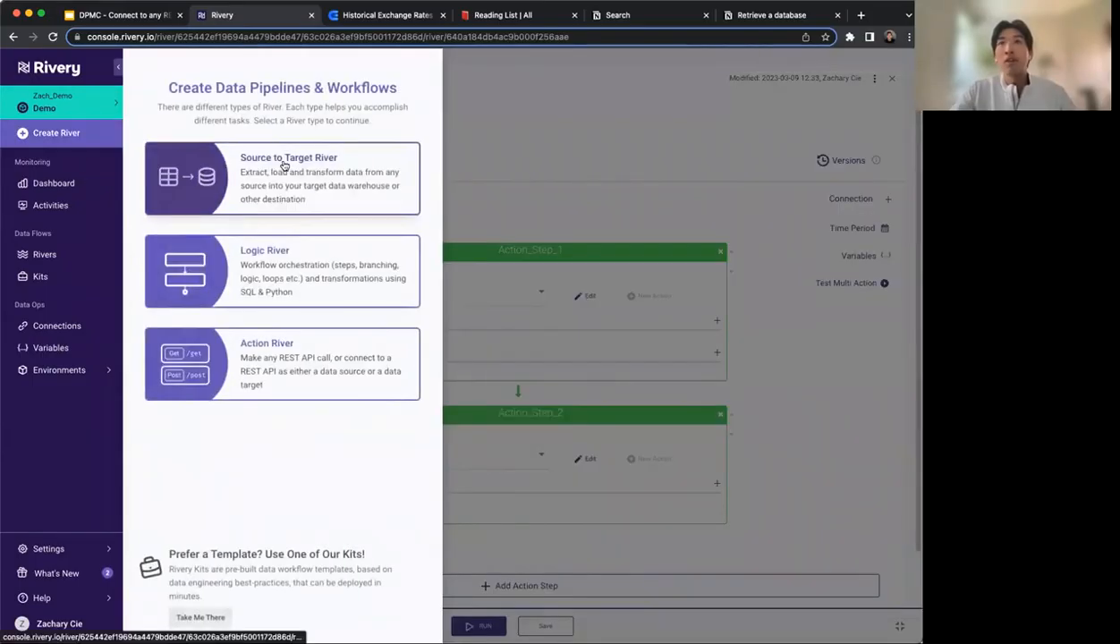
left_click(283, 164)
triple_click(225, 101)
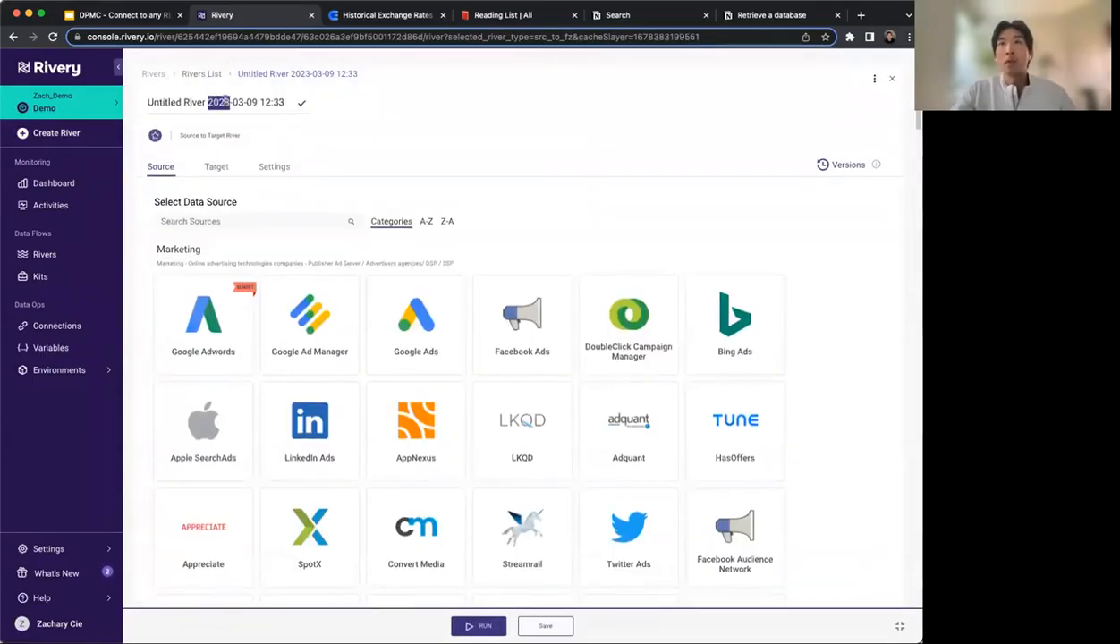
type("Nnotion to Snowflake")
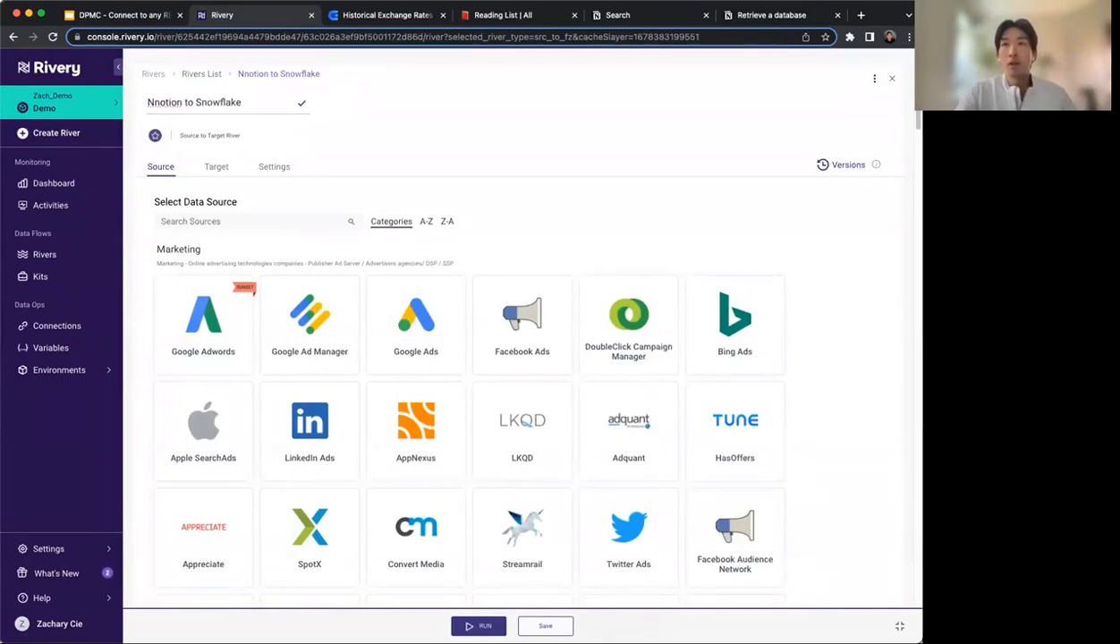
Choose Rest API Source as the data source and set its Rest Action River to Notion API Multi Action.
scroll(309, 268, "down", 20)
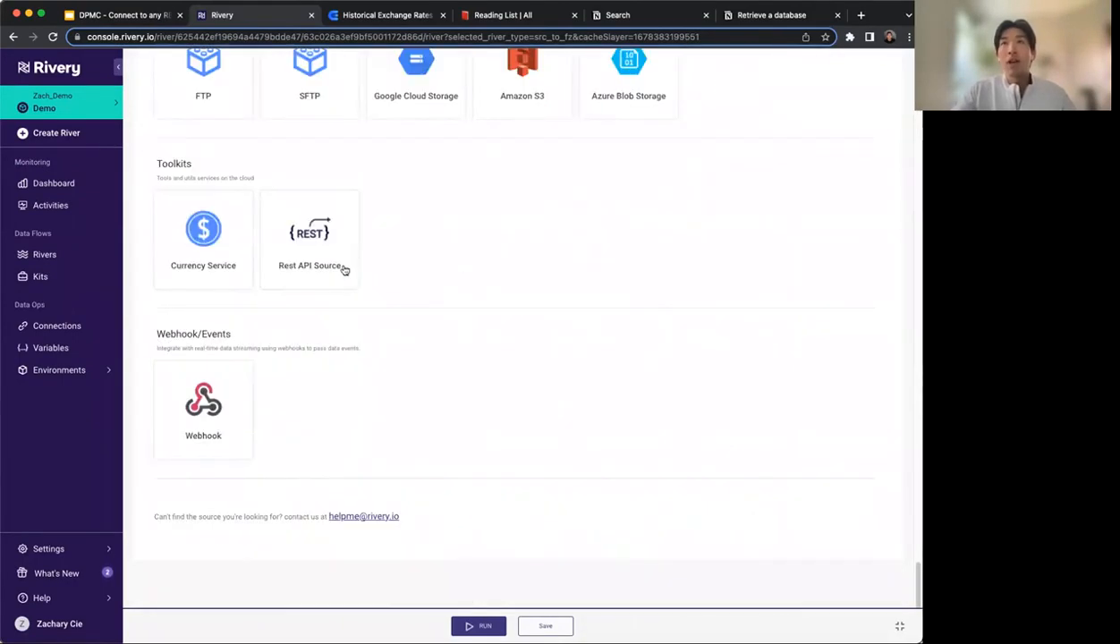
left_click(319, 274)
left_click(291, 348)
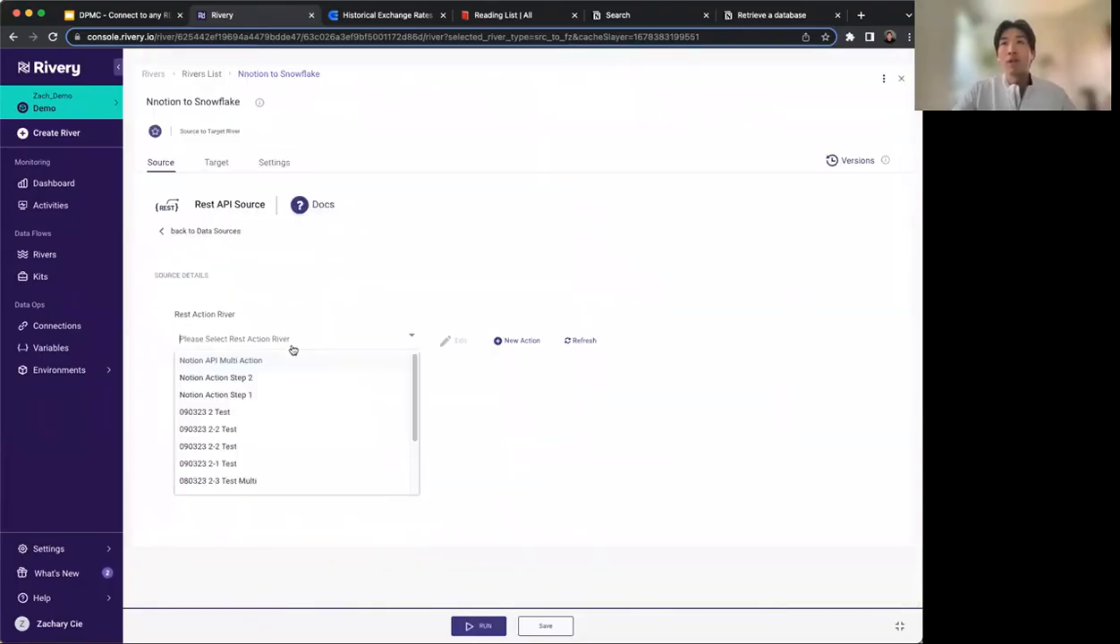
left_click(258, 362)
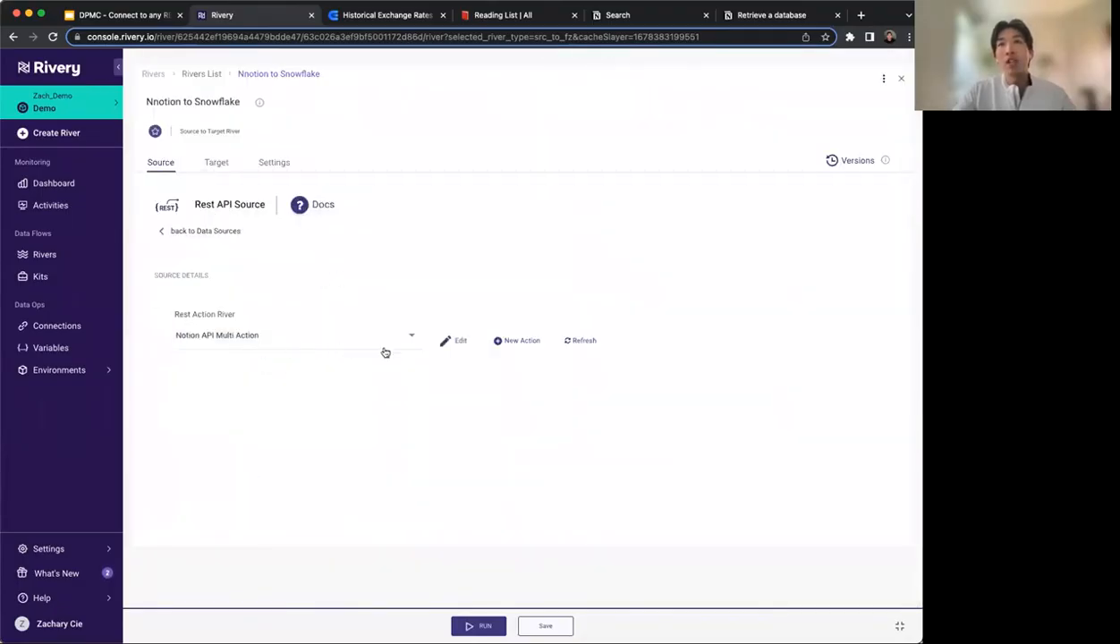
Choose Snowflake as the data target, using the Rivery Snowflake connection.
left_click(216, 164)
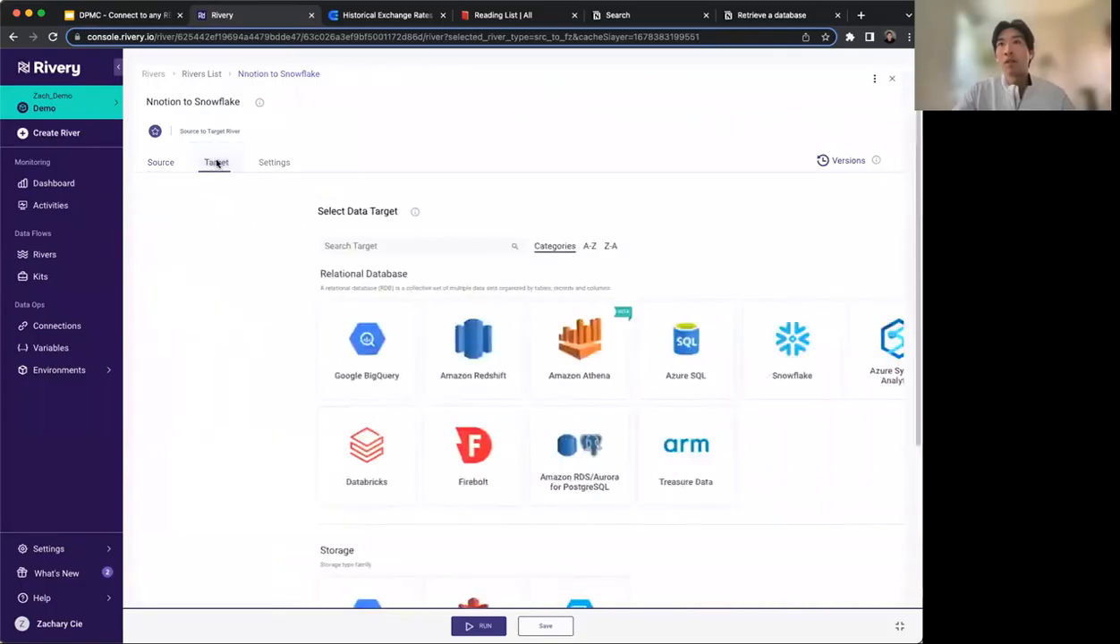
left_click(640, 344)
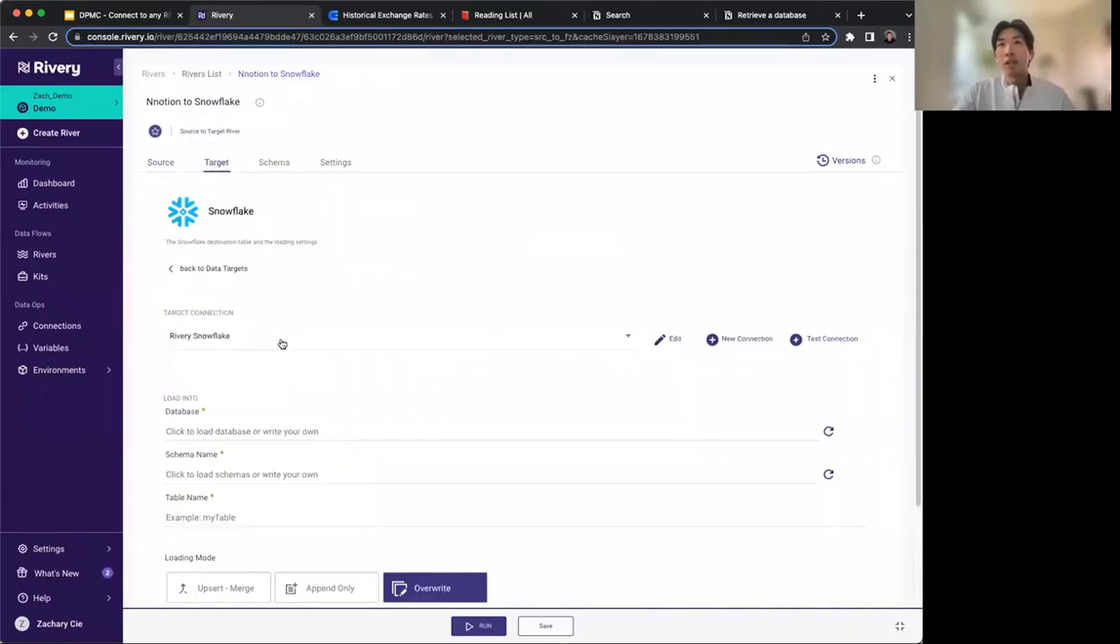
left_click(369, 329)
left_click(388, 295)
Set the load destination to database SOLUTIONS, schema ZC_TEST and table notion_database.
left_click(228, 432)
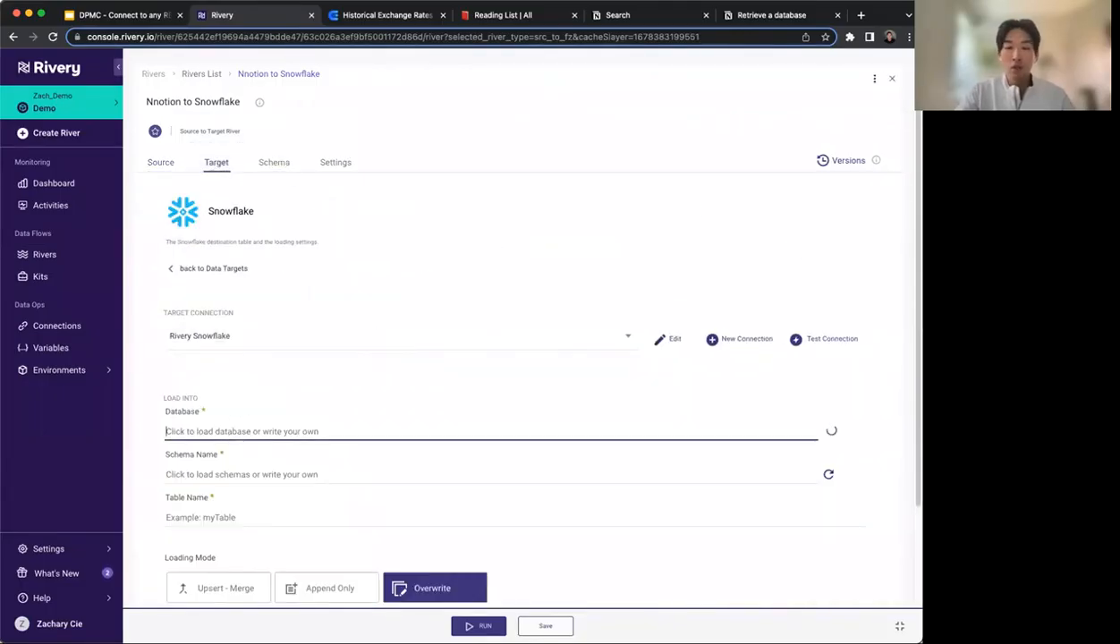
type("SOLUTIONS")
key("Tab")
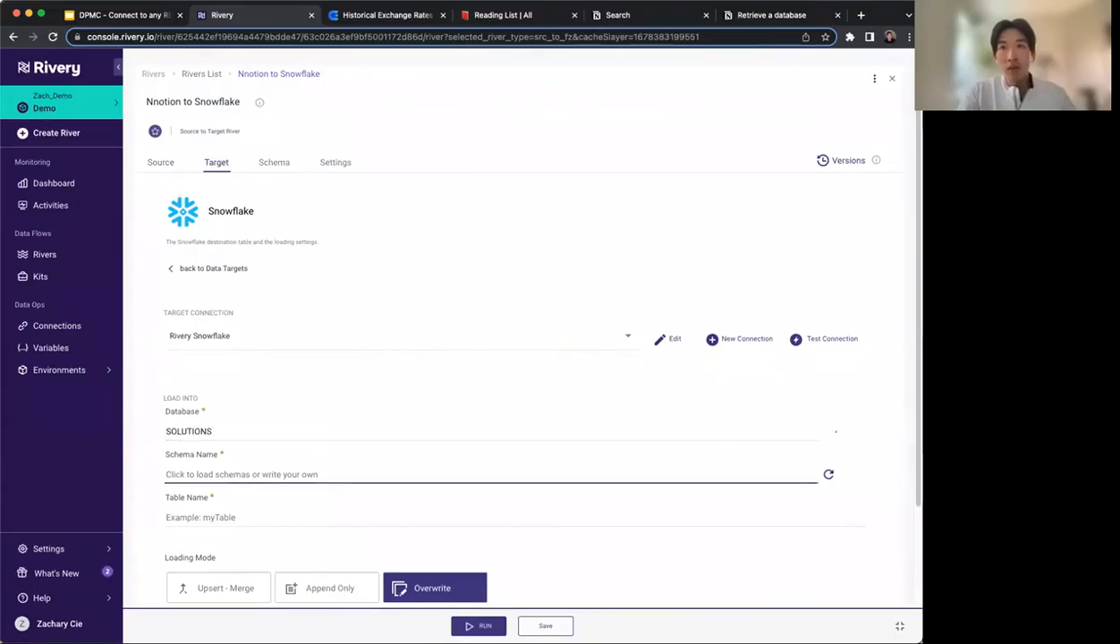
type("ZC_TEST")
key("Tab")
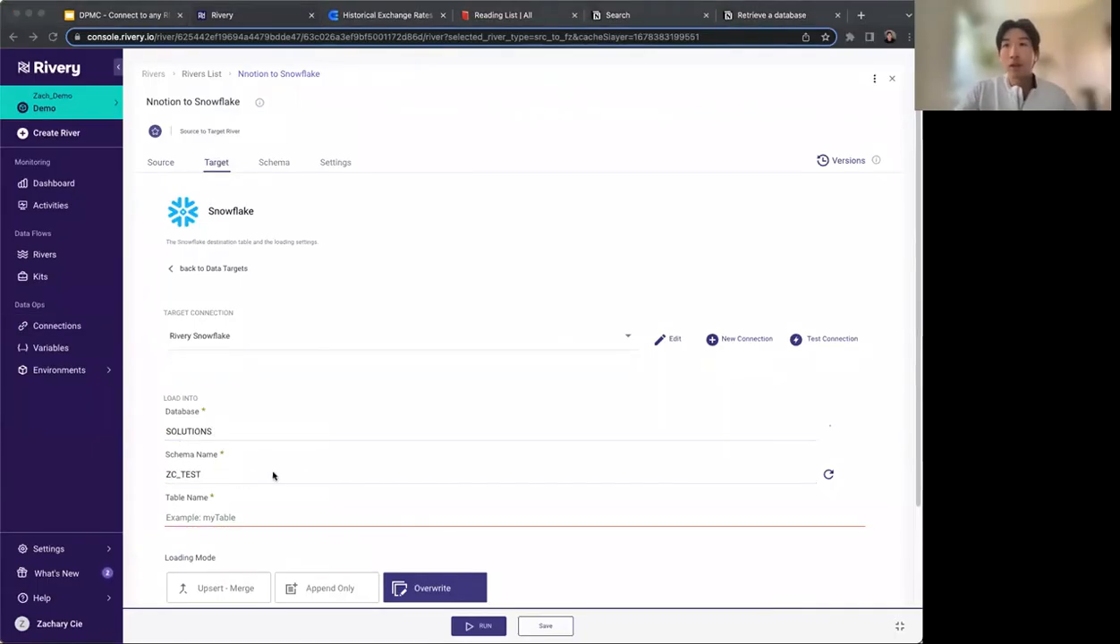
type("noi")
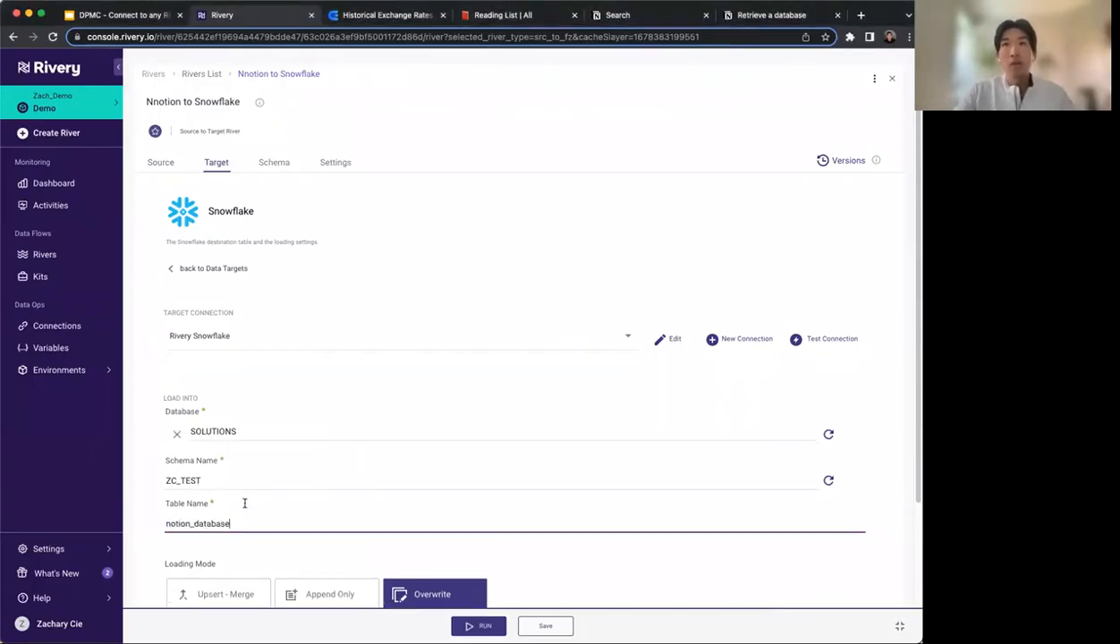
Auto-map the schema's columns for Snowflake and review the mapped fields and the river's schedule settings.
left_click(266, 163)
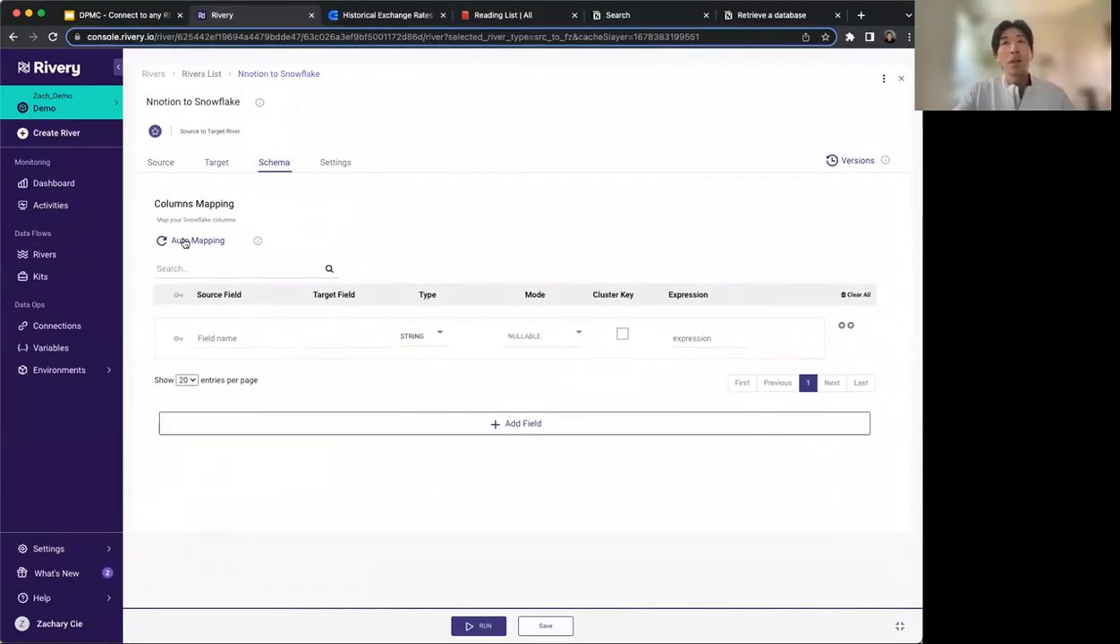
left_click(190, 242)
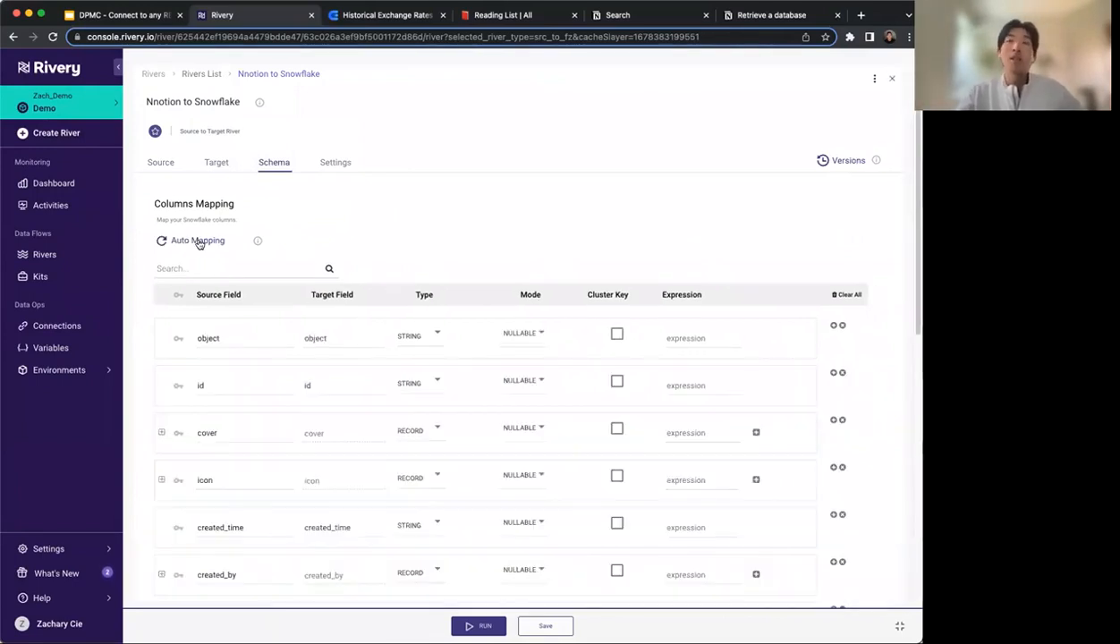
scroll(312, 375, "down", 7)
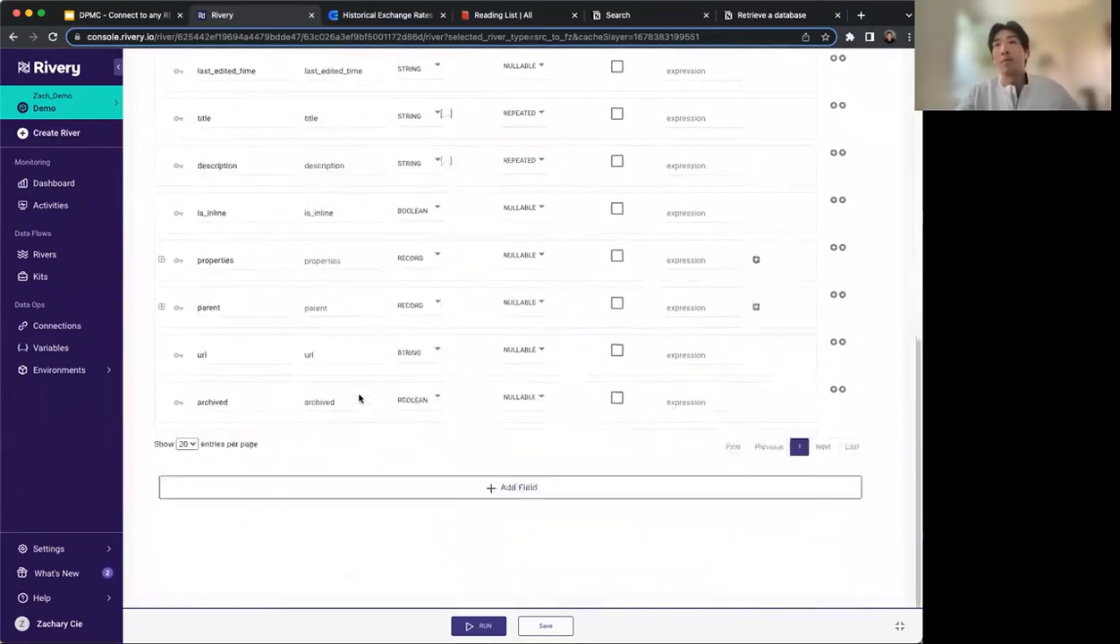
scroll(357, 394, "up", 7)
scroll(357, 349, "down", 8)
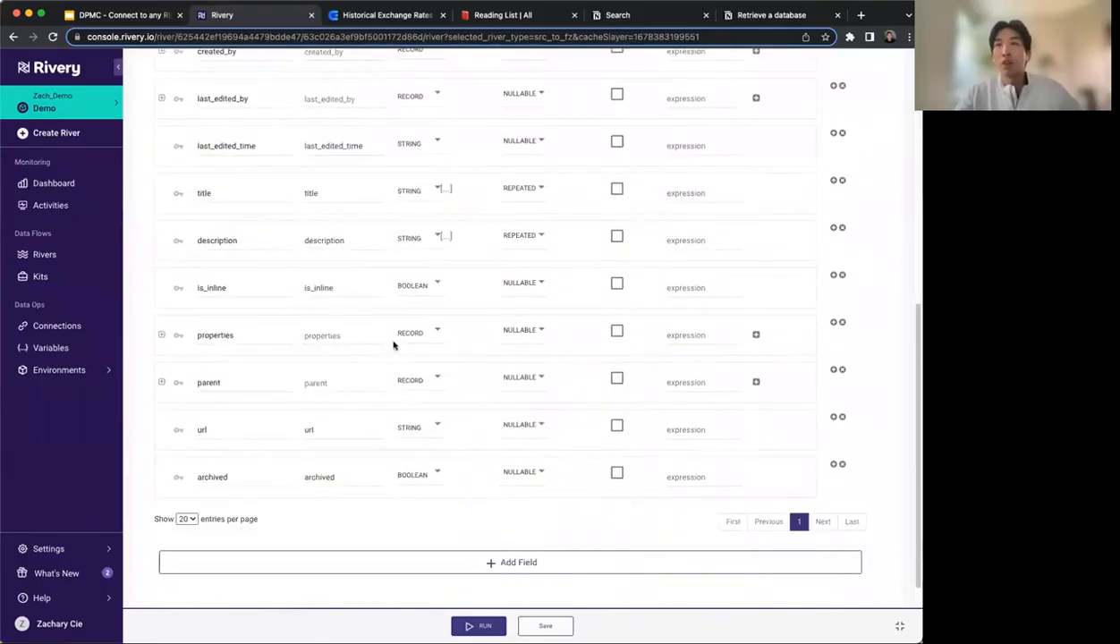
scroll(286, 295, "up", 6)
scroll(281, 253, "up", 3)
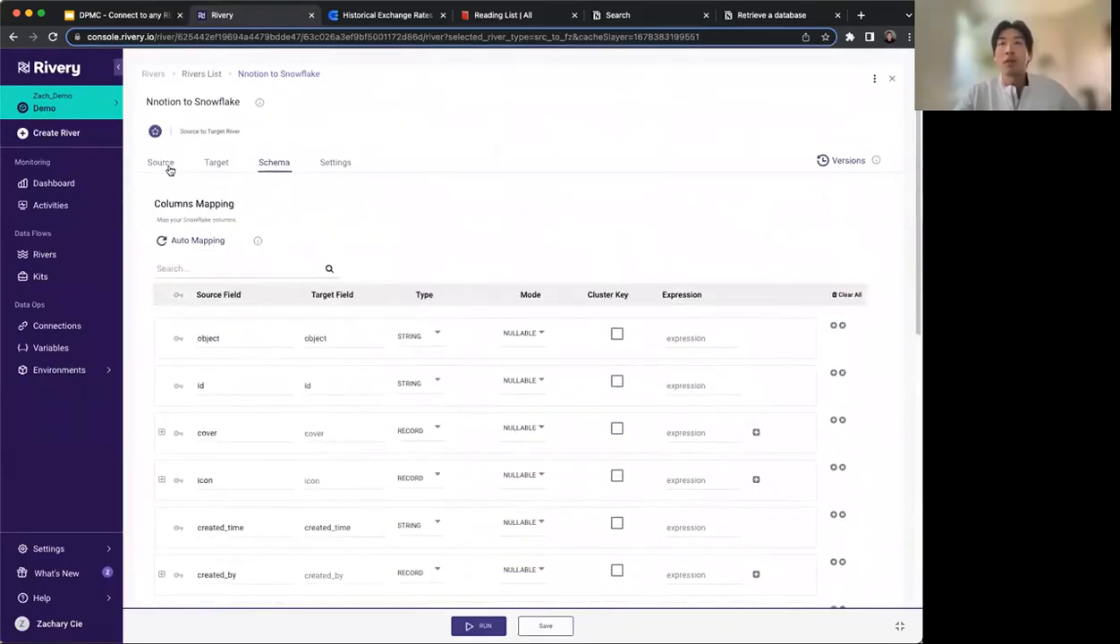
left_click(339, 166)
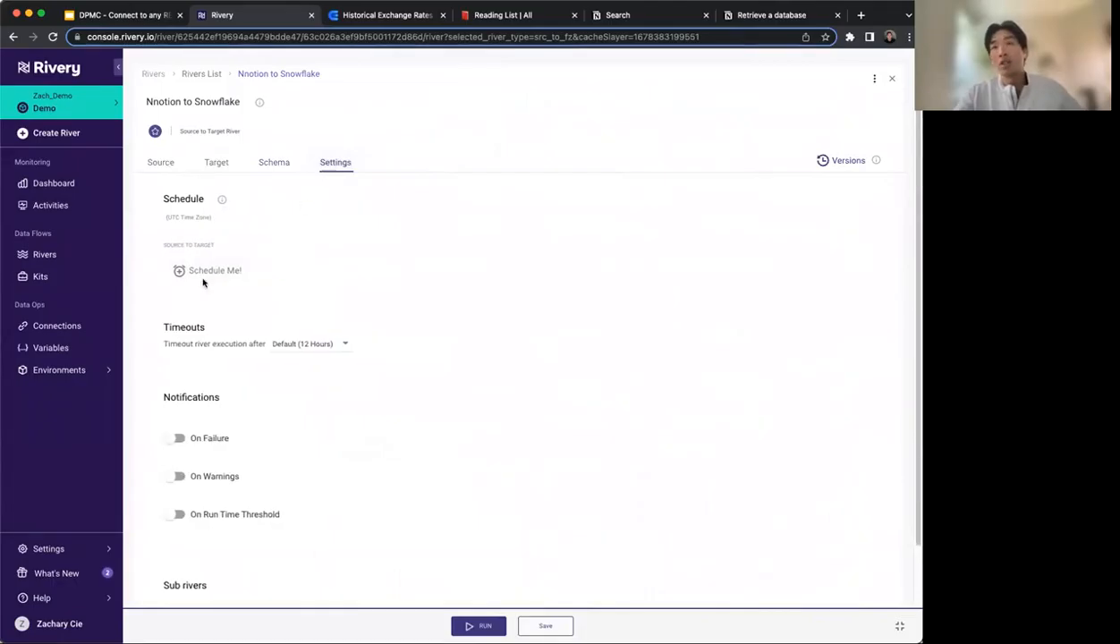
left_click(279, 162)
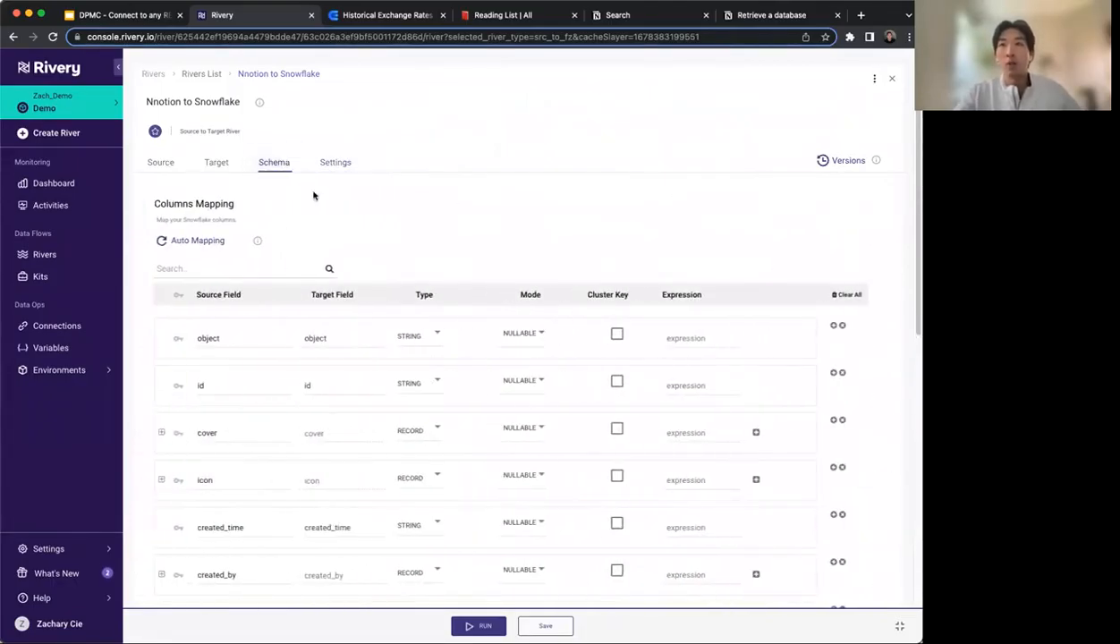
Save and run the Nnotion to Snowflake river and open its run activity.
left_click(546, 626)
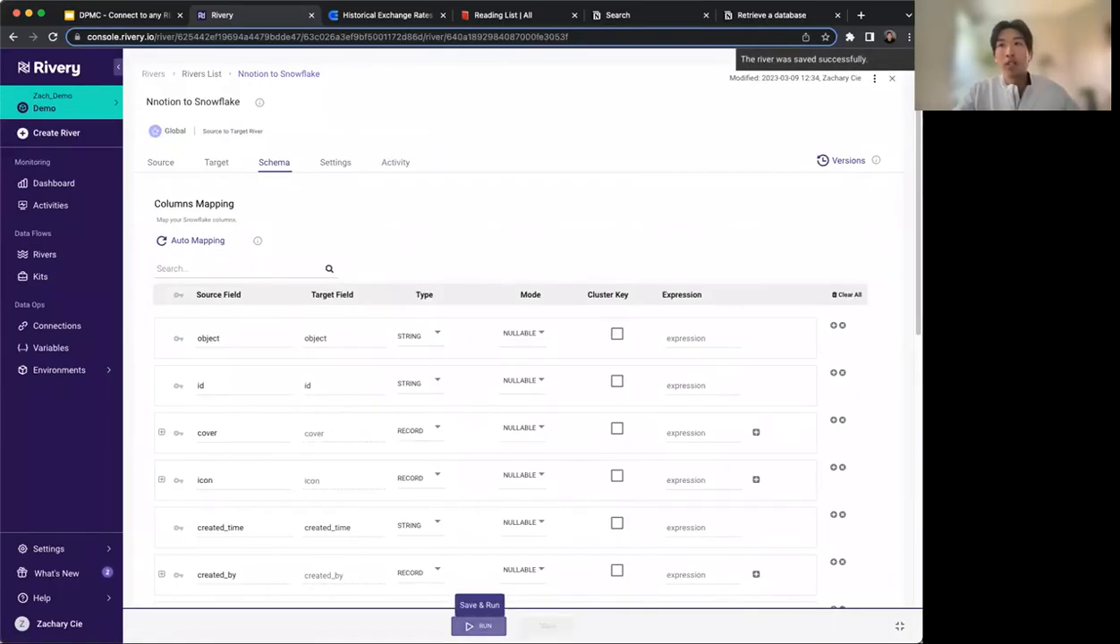
left_click(396, 164)
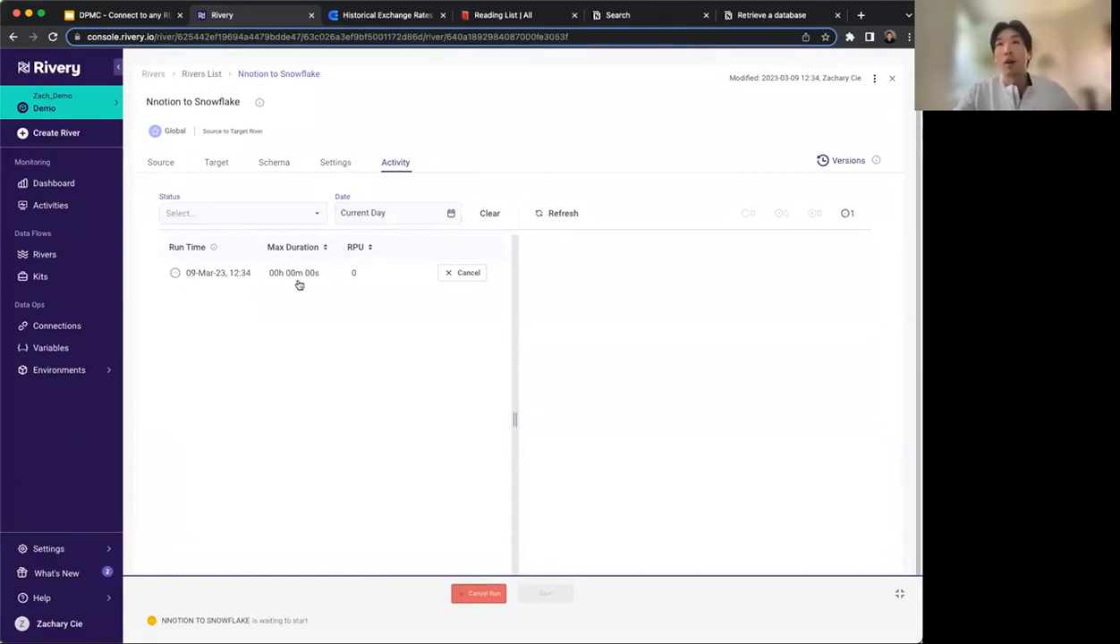
Examine the Custom File Zone options in the target's Snowflake connection and close the connection without saving.
left_click(215, 163)
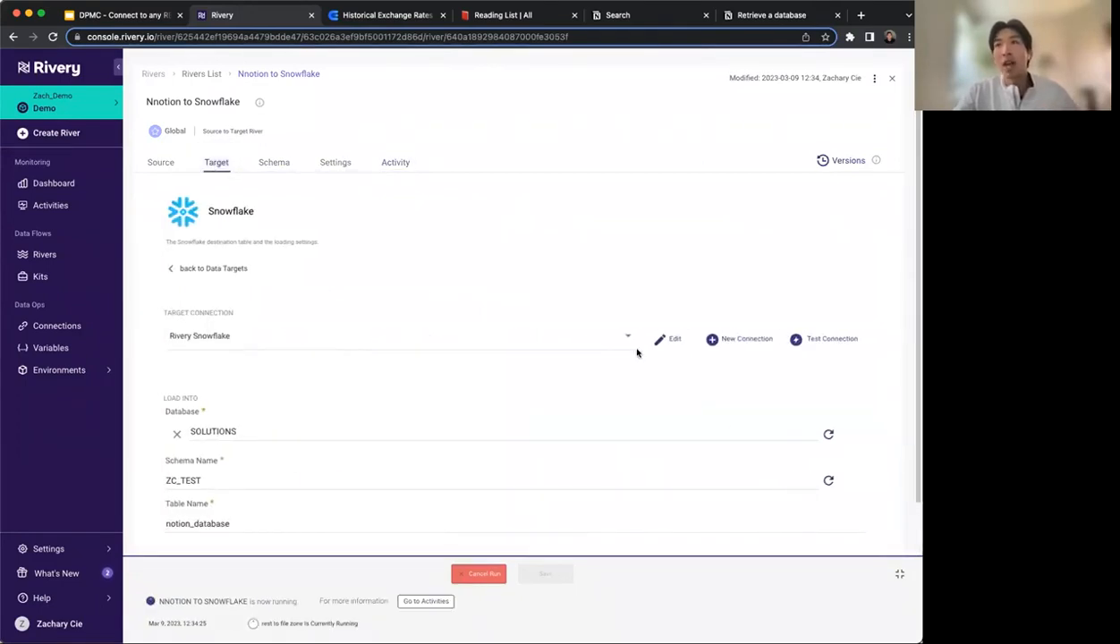
left_click(664, 339)
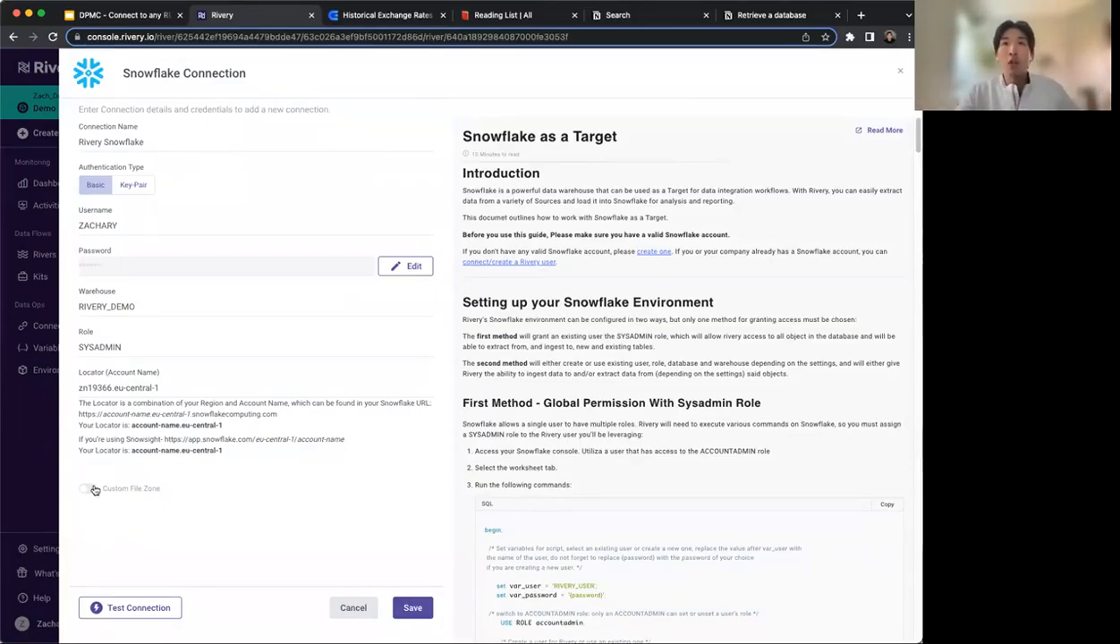
left_click(91, 488)
scroll(161, 546, "down", 1)
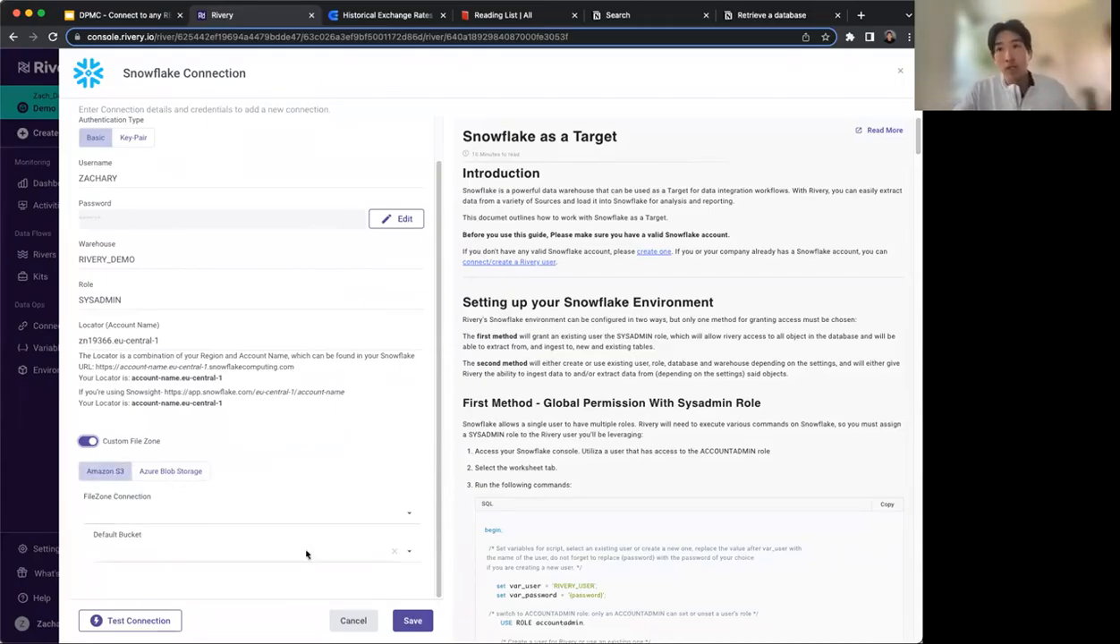
left_click(87, 441)
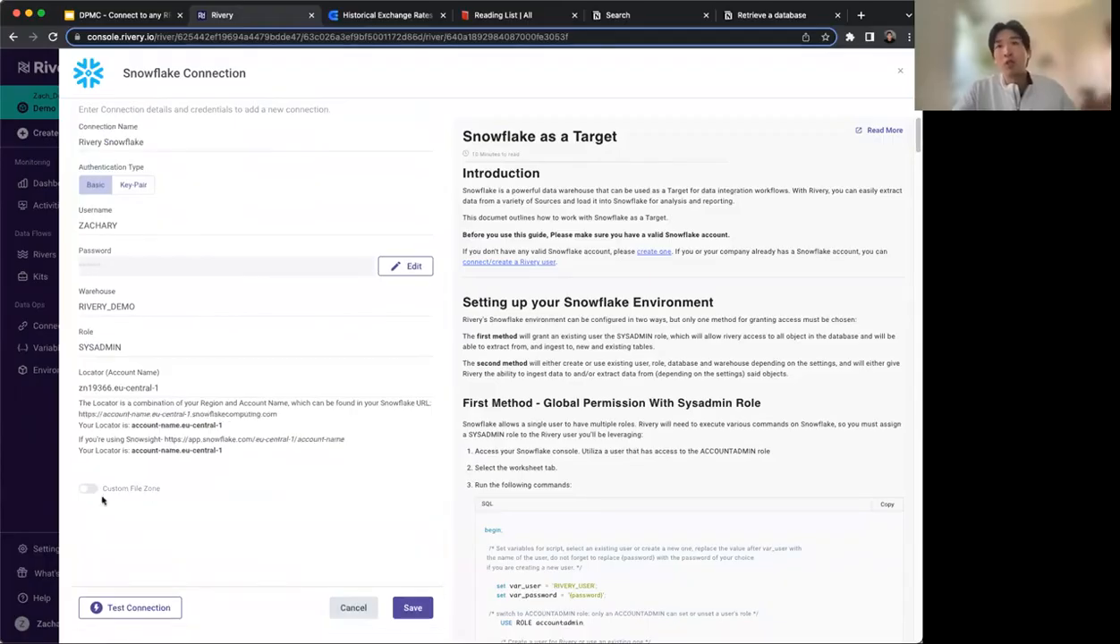
left_click(354, 615)
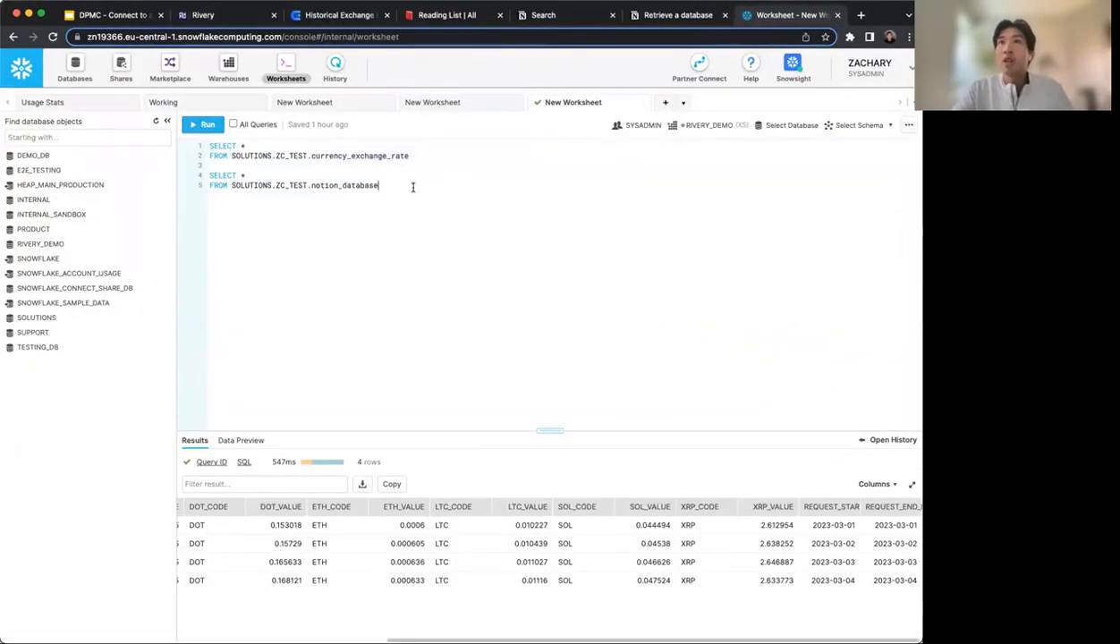
In the Snowflake worksheet, run the SELECT query on SOLUTIONS.ZC_TEST.notion_database and compare its result with the Reading List page in Notion.
left_click_drag(413, 187, 154, 186)
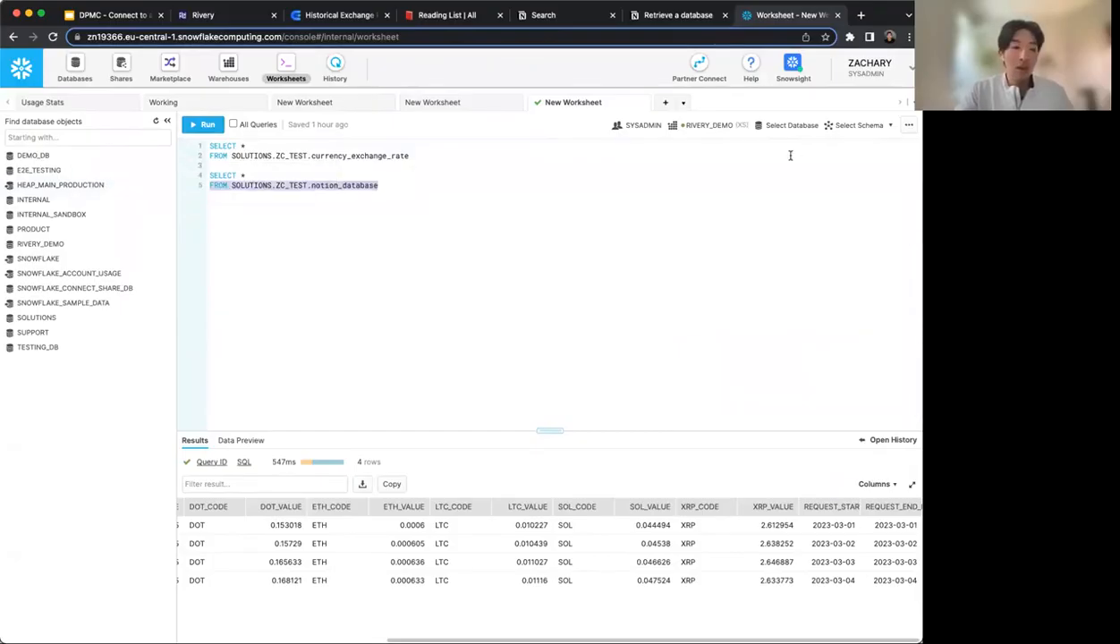
key("shift+Up")
key("super+Return")
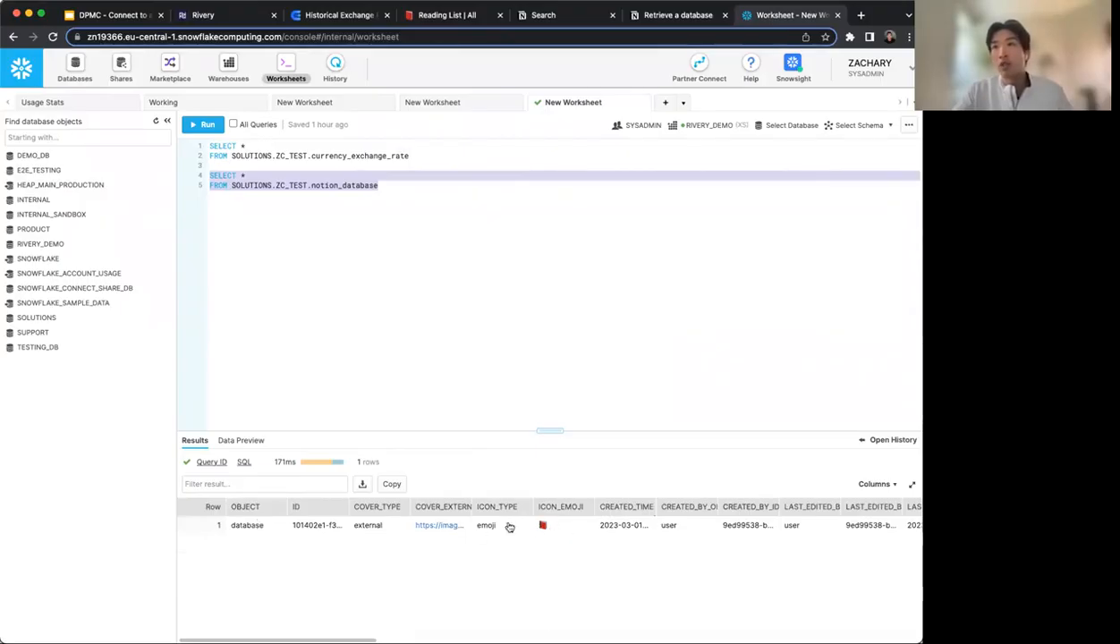
left_click(431, 17)
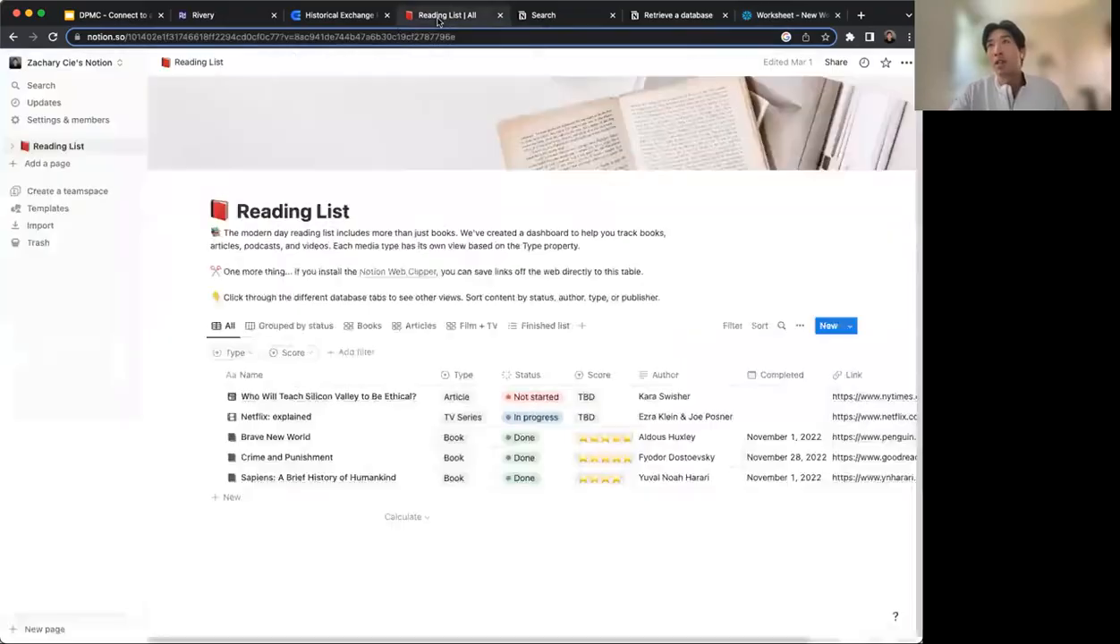
left_click(801, 18)
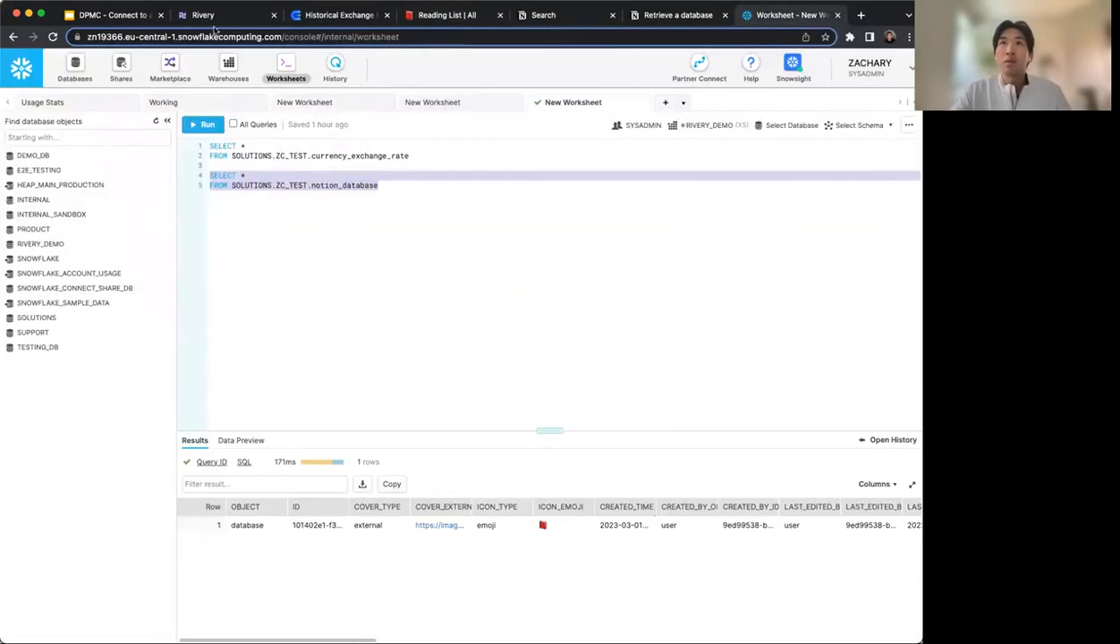